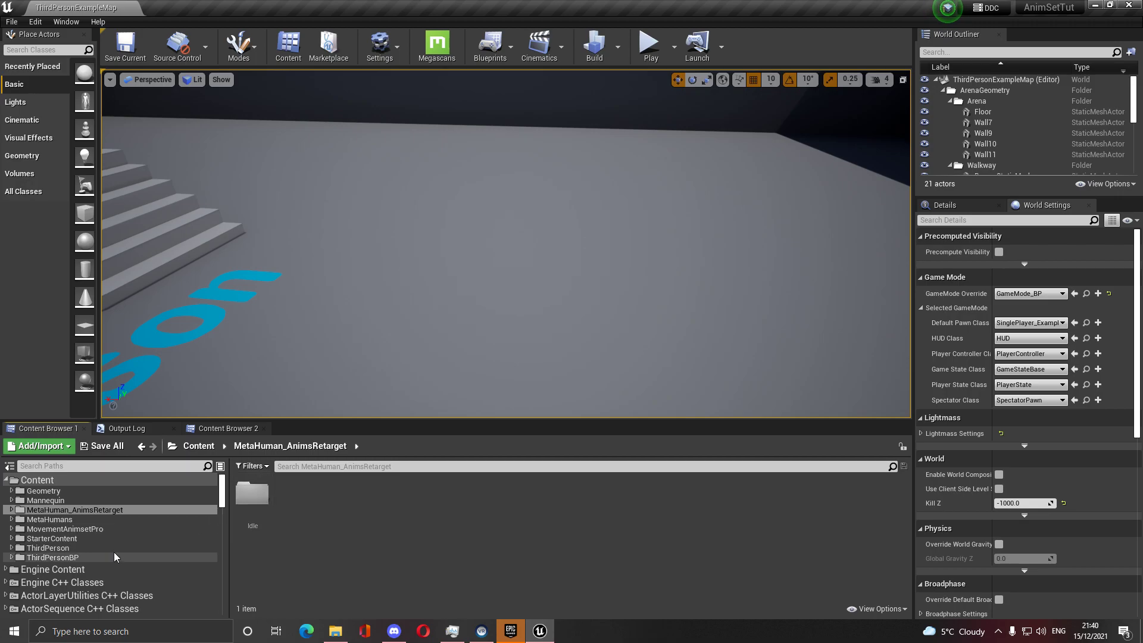
Filter folders by 'kai' and open Kai_Locomotion Content, then its Blueprints and AnimBP folders
left_click(131, 465)
type("kai")
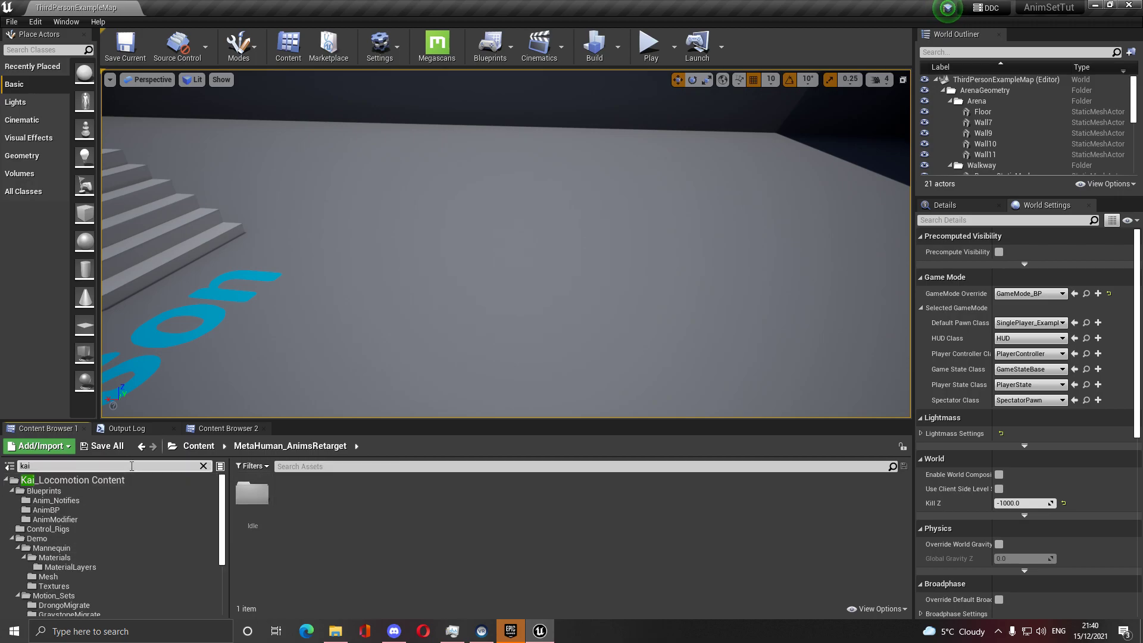
left_click(138, 481)
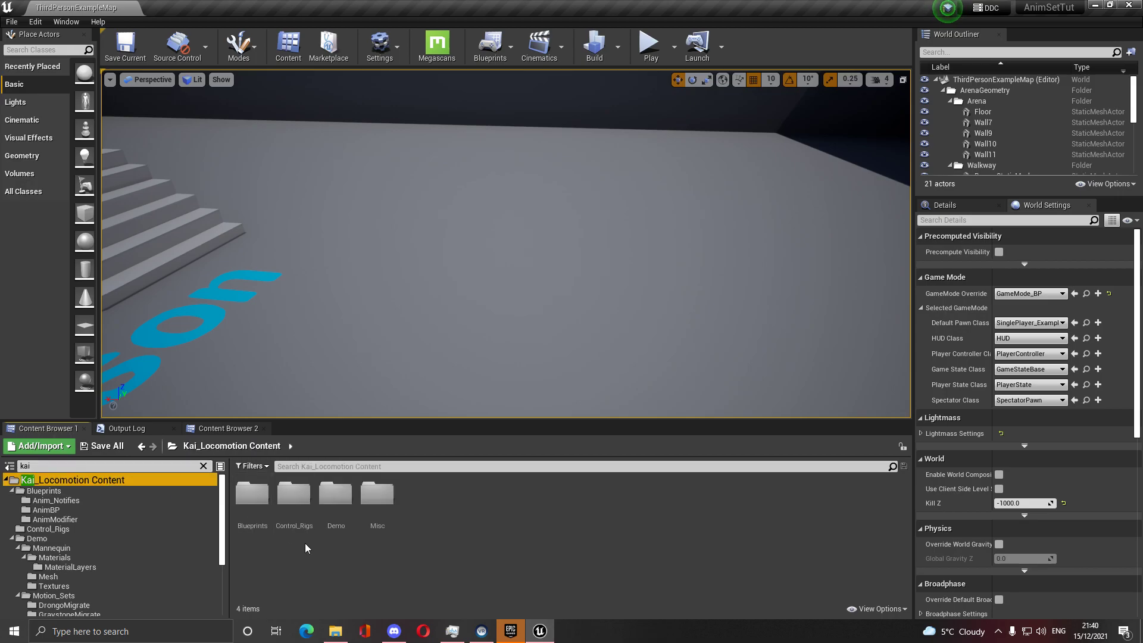
double_click(252, 494)
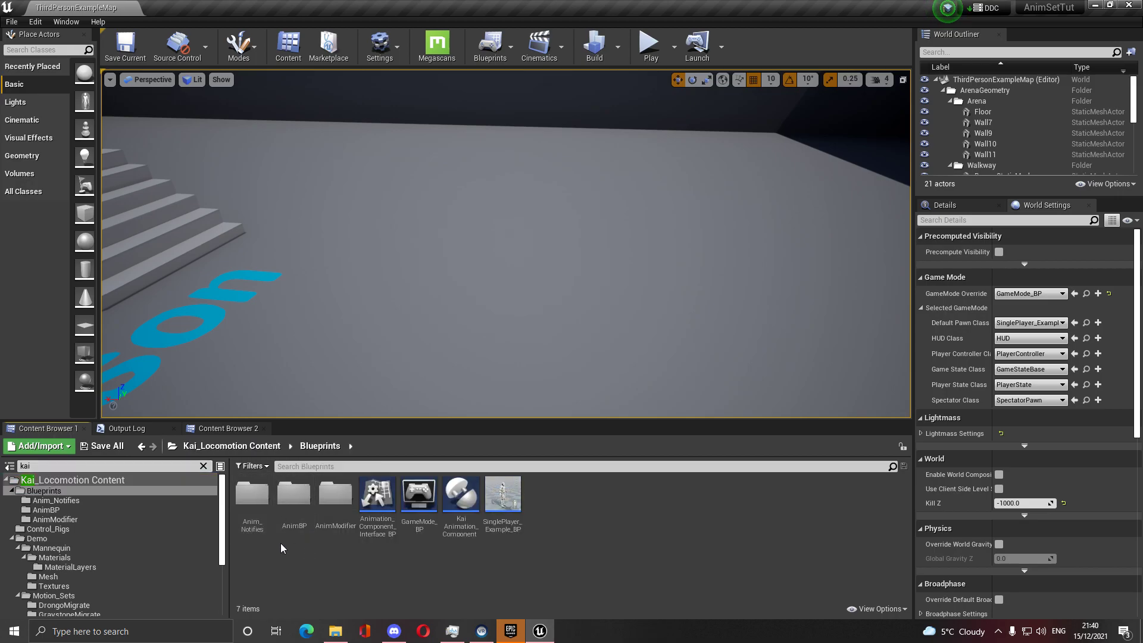
double_click(294, 494)
Open Kai_Base_AnimBP and locate the Control Rig node by searching 'control rig'
double_click(252, 494)
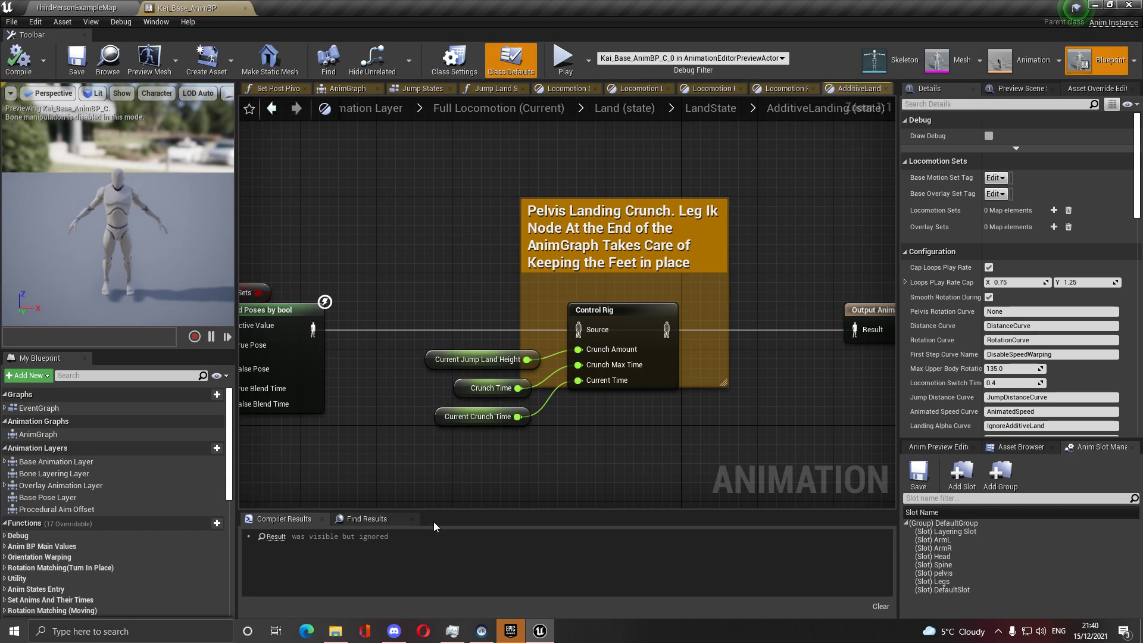
left_click(376, 522)
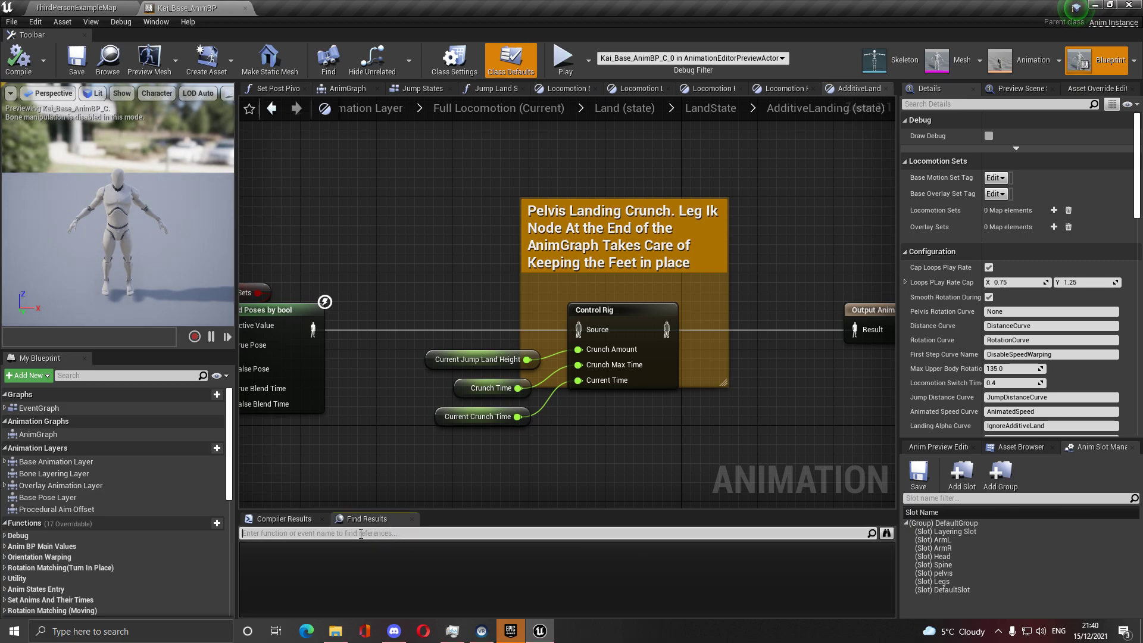
type("control ri")
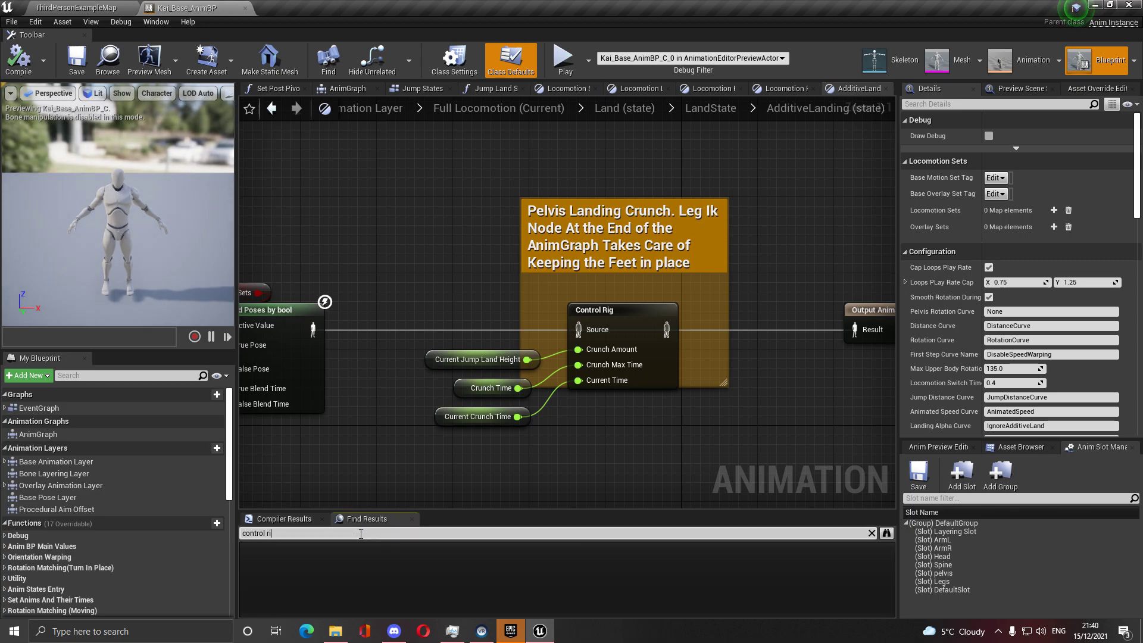
type("g")
key("Return")
double_click(305, 556)
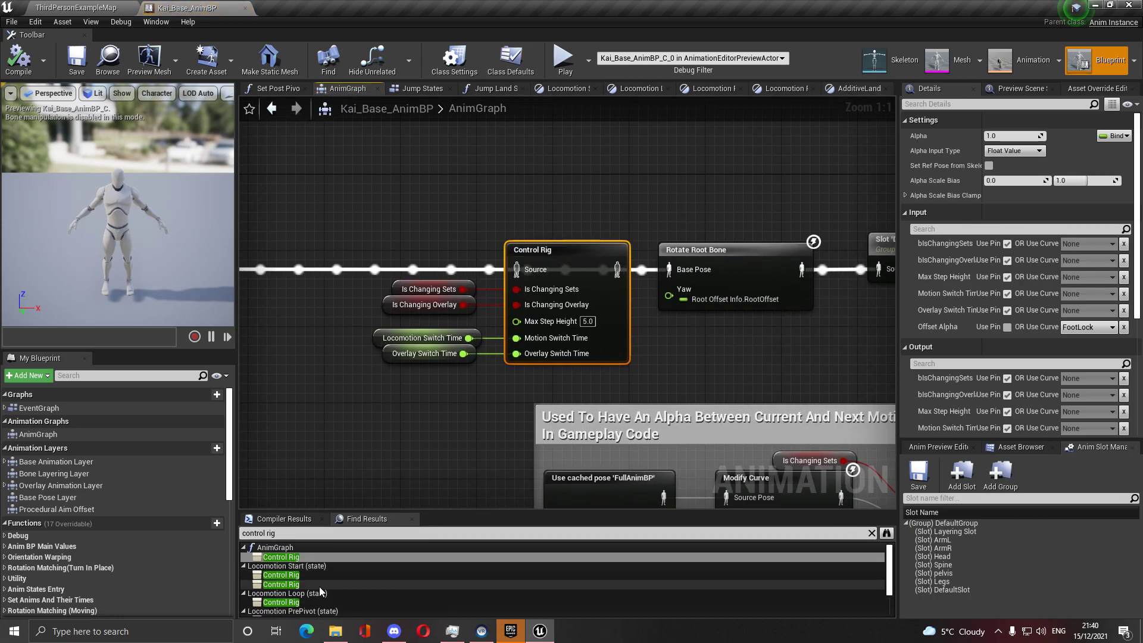
Wire To Local directly into Rotate Root Bone's Base Pose, then compile and save
right_click_drag(320, 389, 394, 432)
left_click_drag(636, 232, 476, 393)
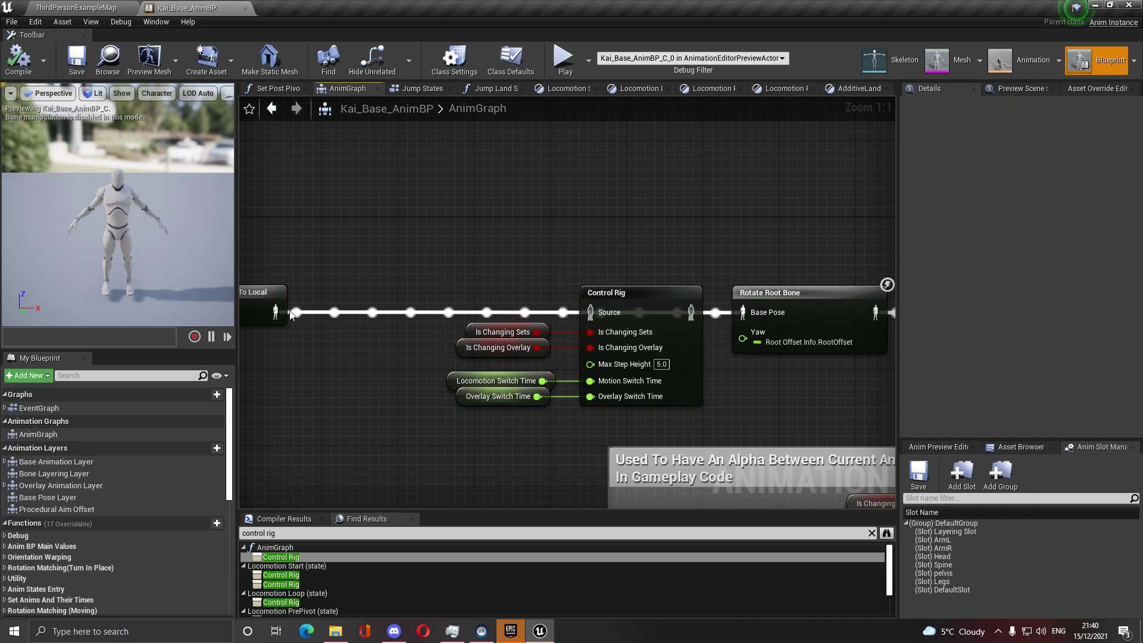
left_click(273, 307)
left_click_drag(277, 307, 742, 313)
left_click(509, 279)
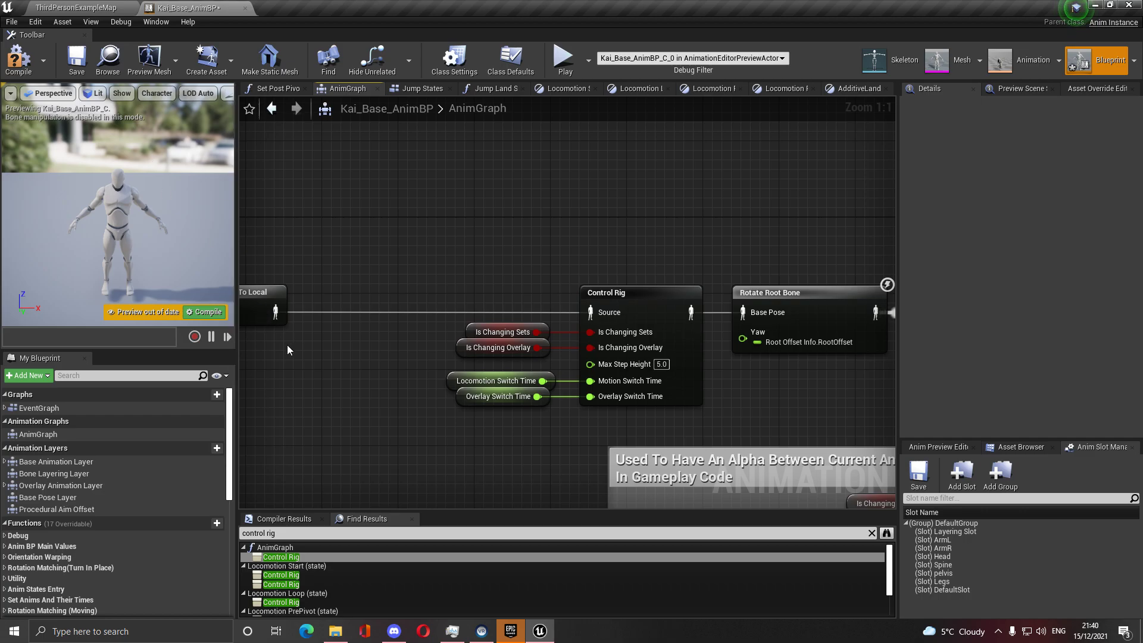
left_click_drag(276, 312, 737, 313)
left_click(18, 60)
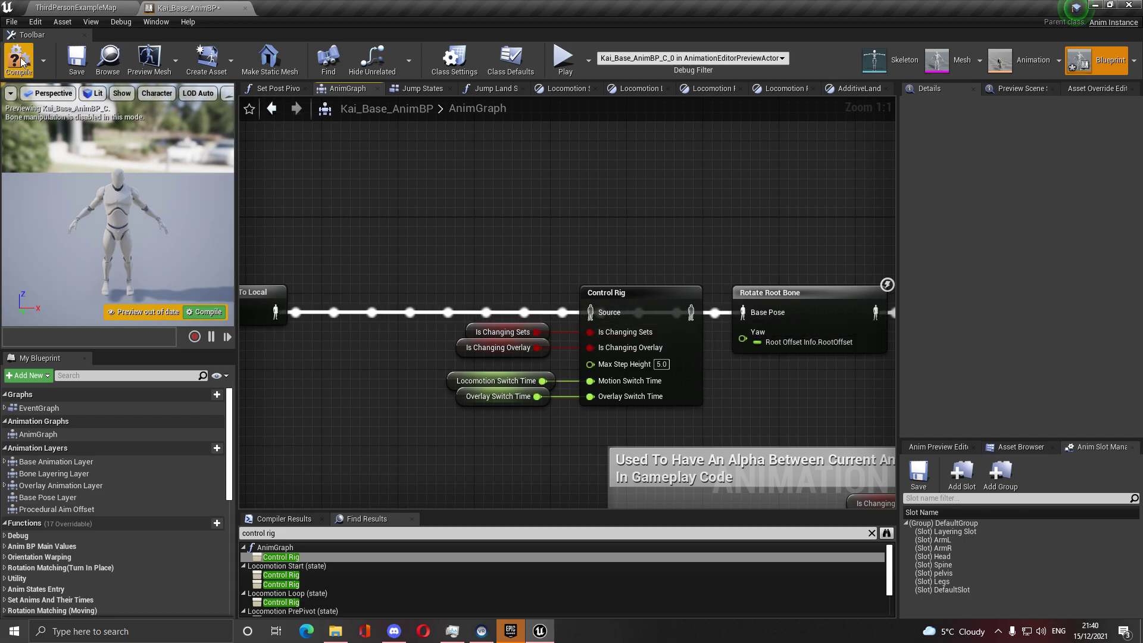
key("ctrl+s")
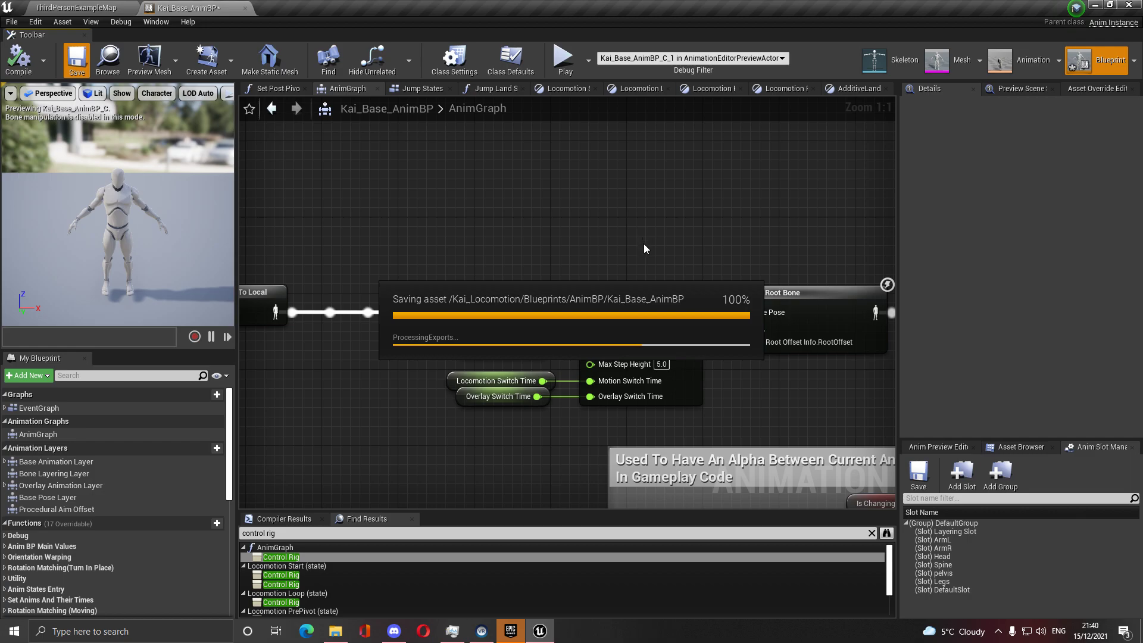
Save Kai_Base_AnimBP again once the first save completes, and return to the level editor
left_click_drag(617, 255, 505, 388)
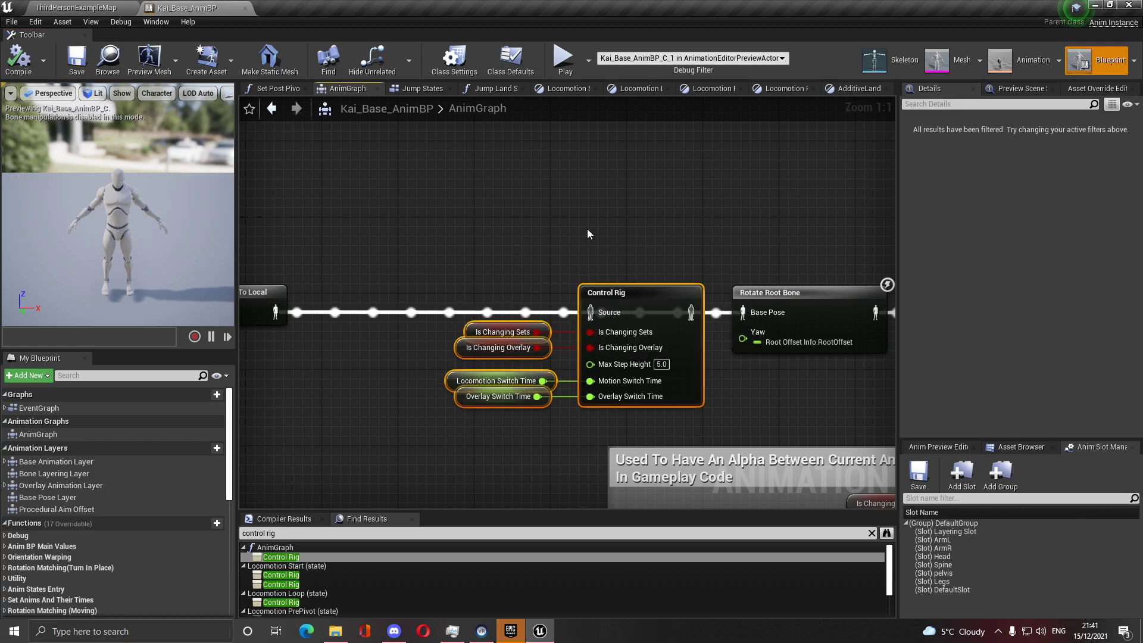
mouse_move(587, 229)
left_mouse_down()
mouse_move(572, 325)
mouse_move(591, 213)
left_mouse_up()
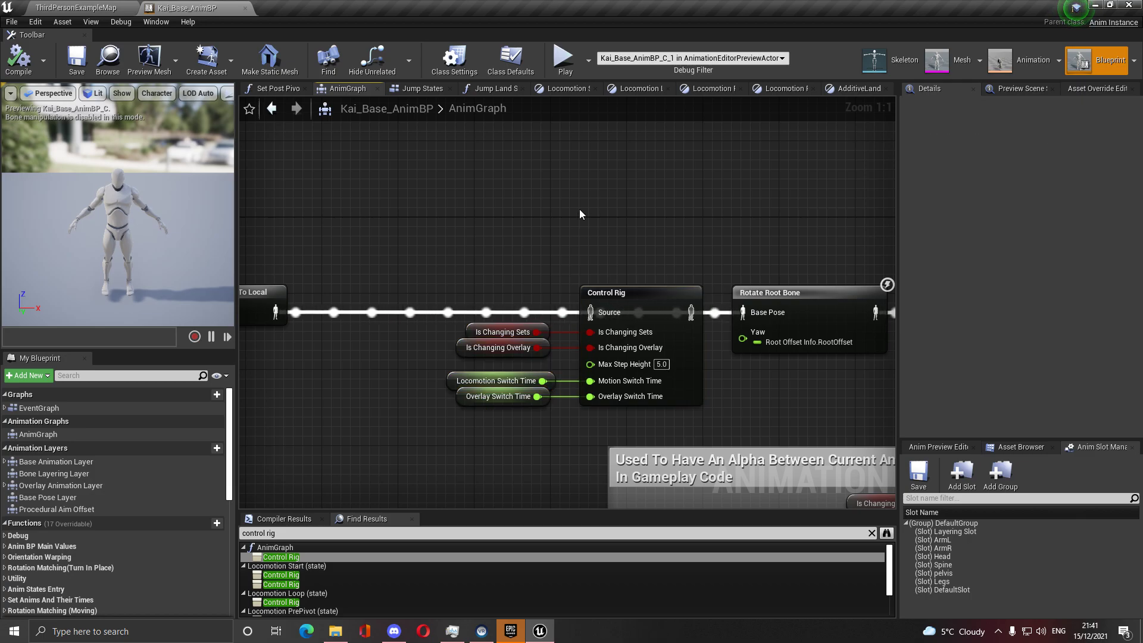
left_click(88, 52)
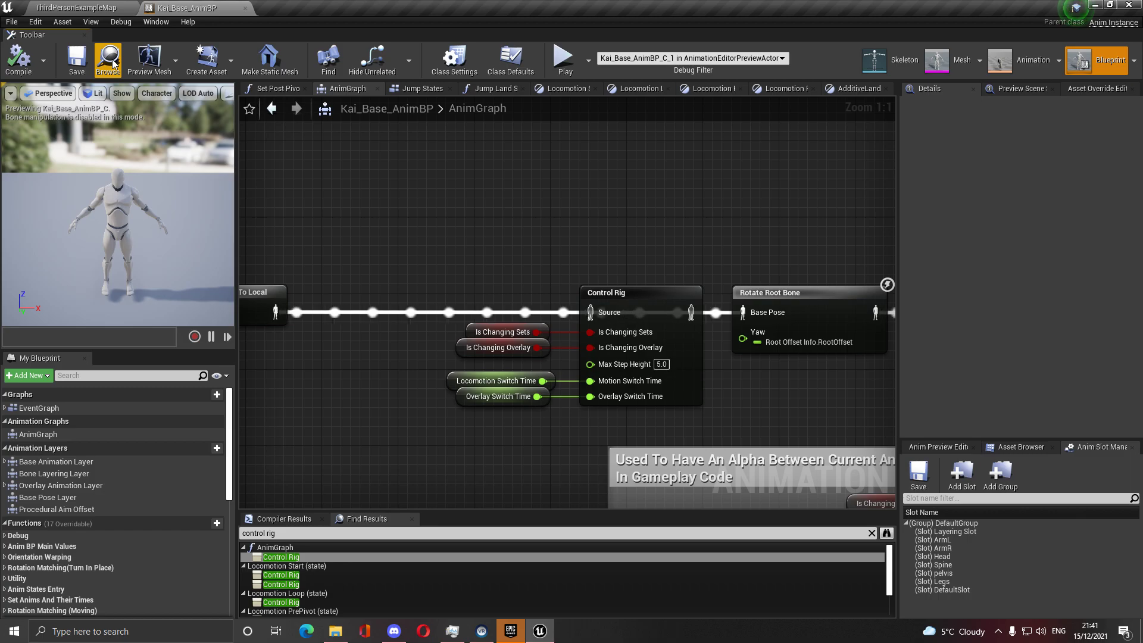
left_click(110, 59)
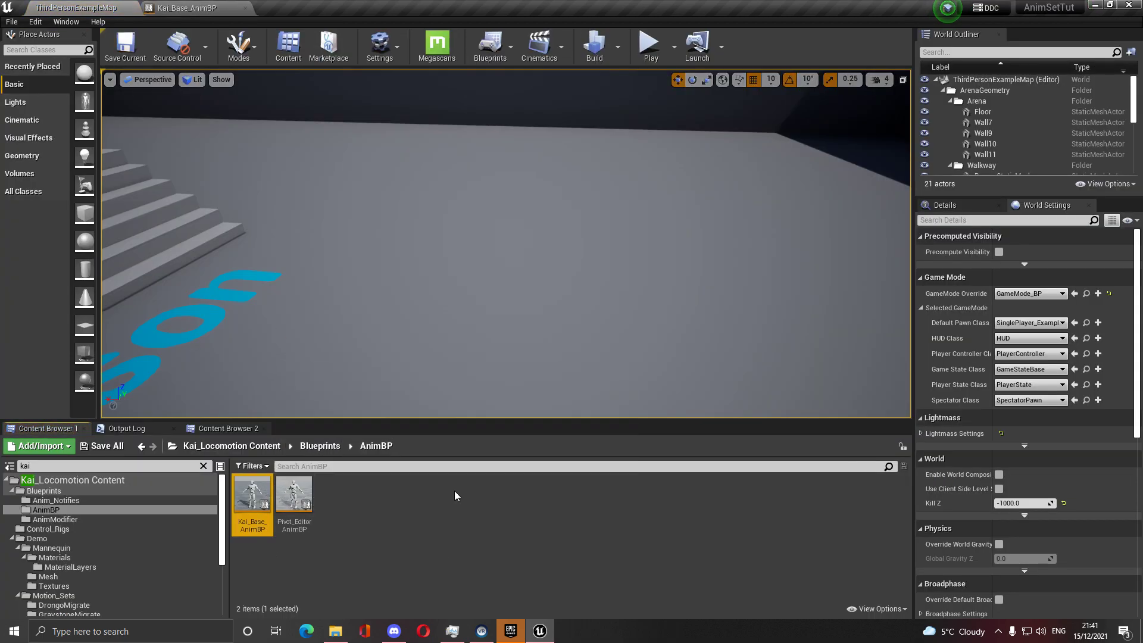
Duplicate and retarget Kai_Base_AnimBP to metahuman_base_skel, saving it into MetaHuman_AnimsRetarget
right_click(248, 502)
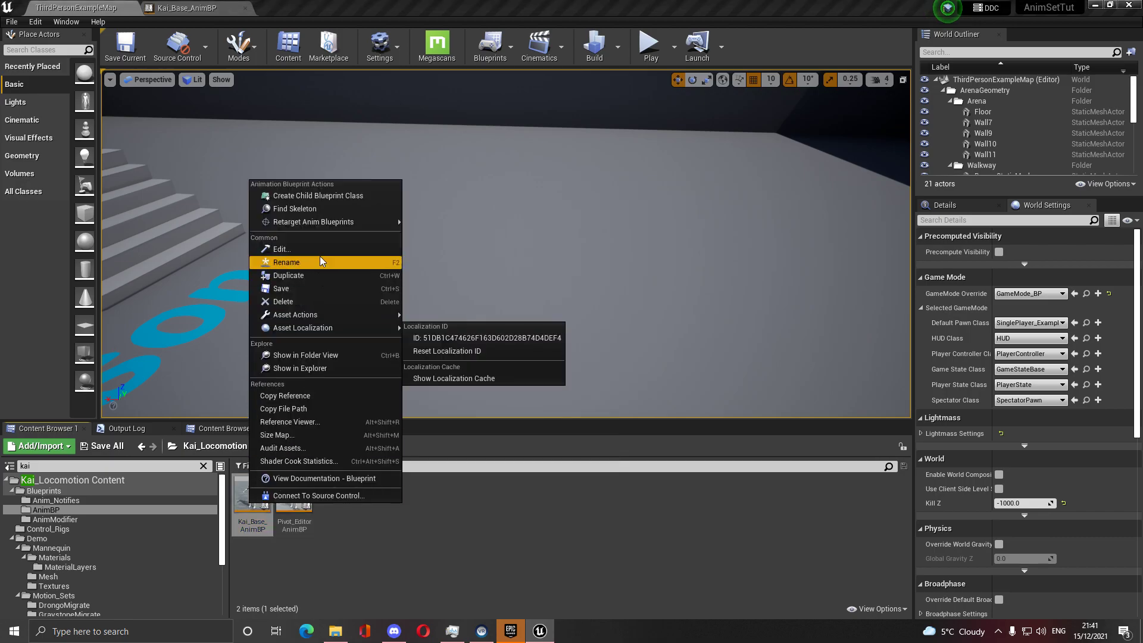
mouse_move(330, 221)
left_click(494, 221)
left_click(373, 229)
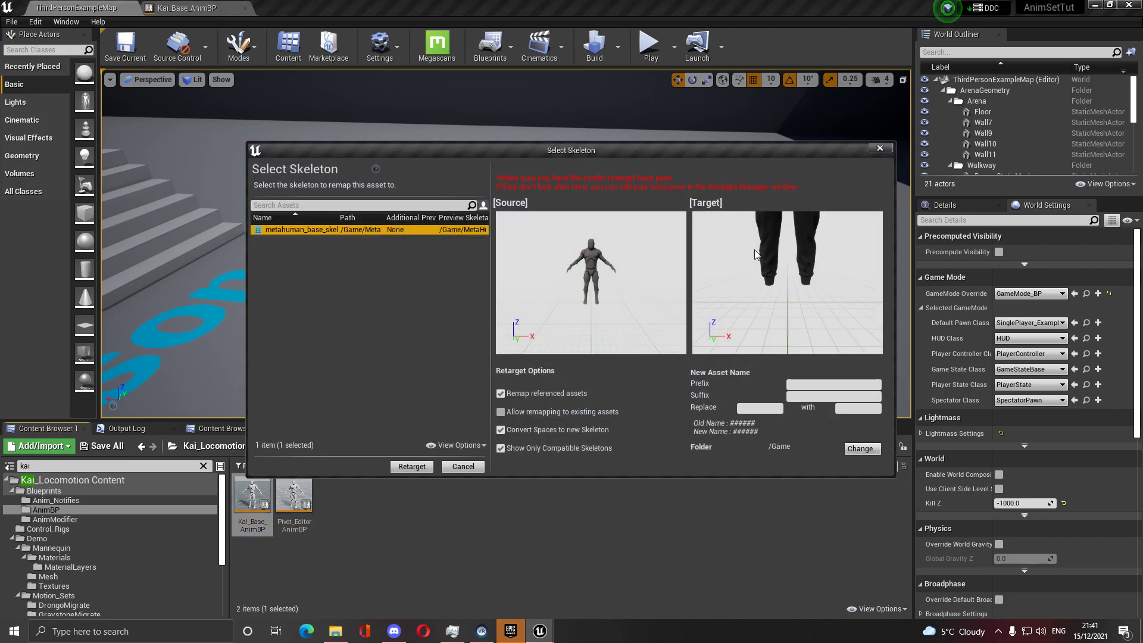
left_click(862, 448)
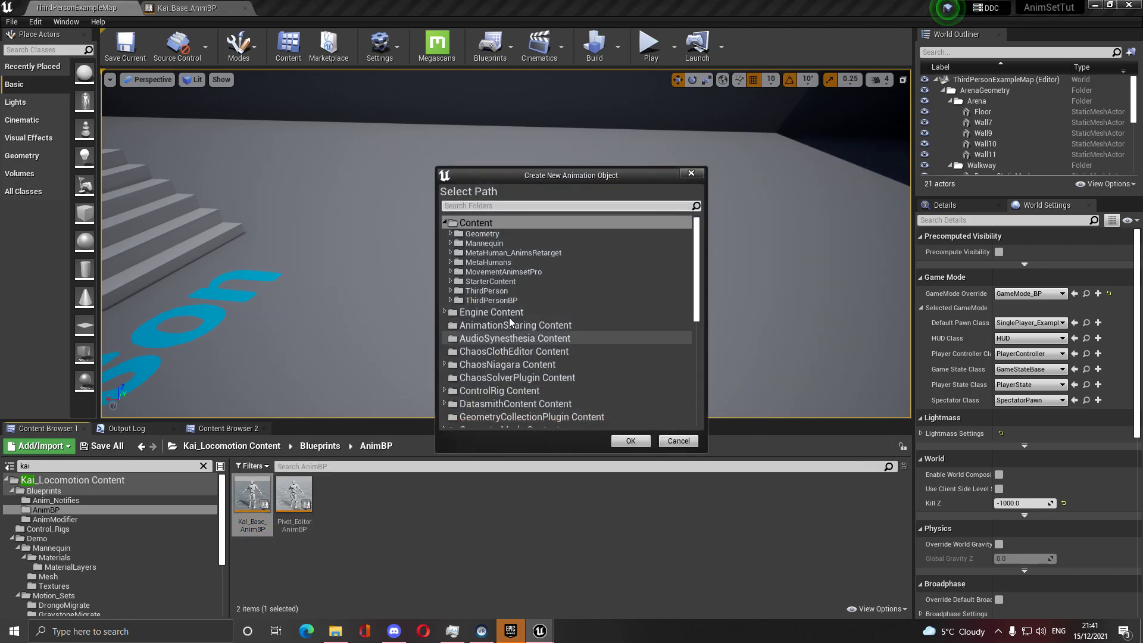
left_click(535, 253)
left_click(631, 441)
left_click(405, 468)
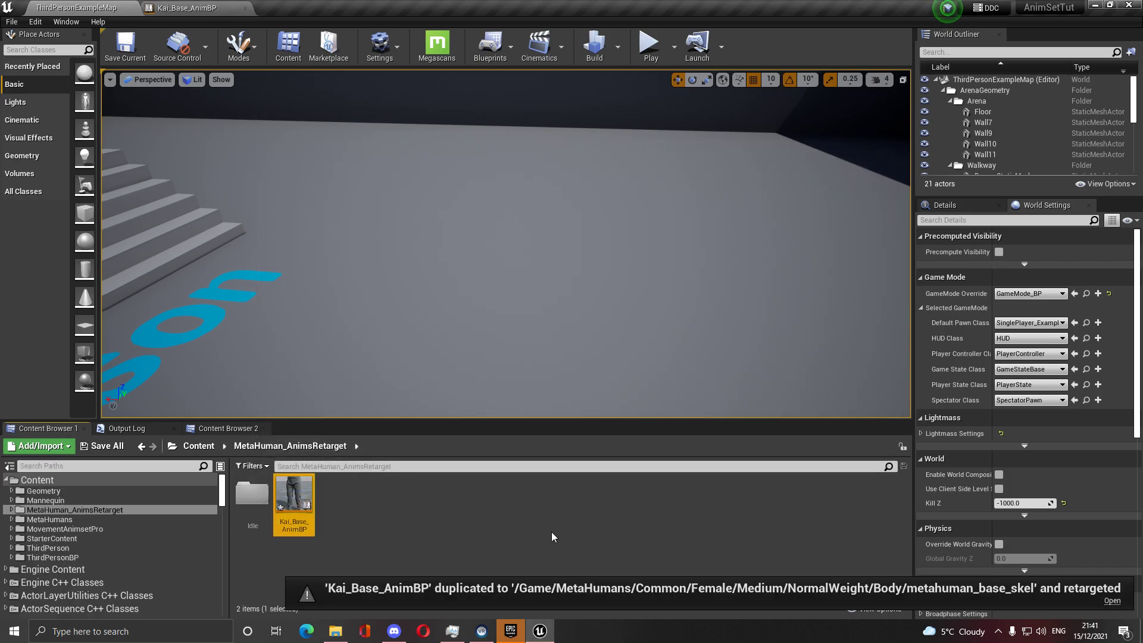
Open the retargeted Kai_Base_AnimBP's AnimGraph and then its metahuman_base_skel skeleton editor
double_click(294, 503)
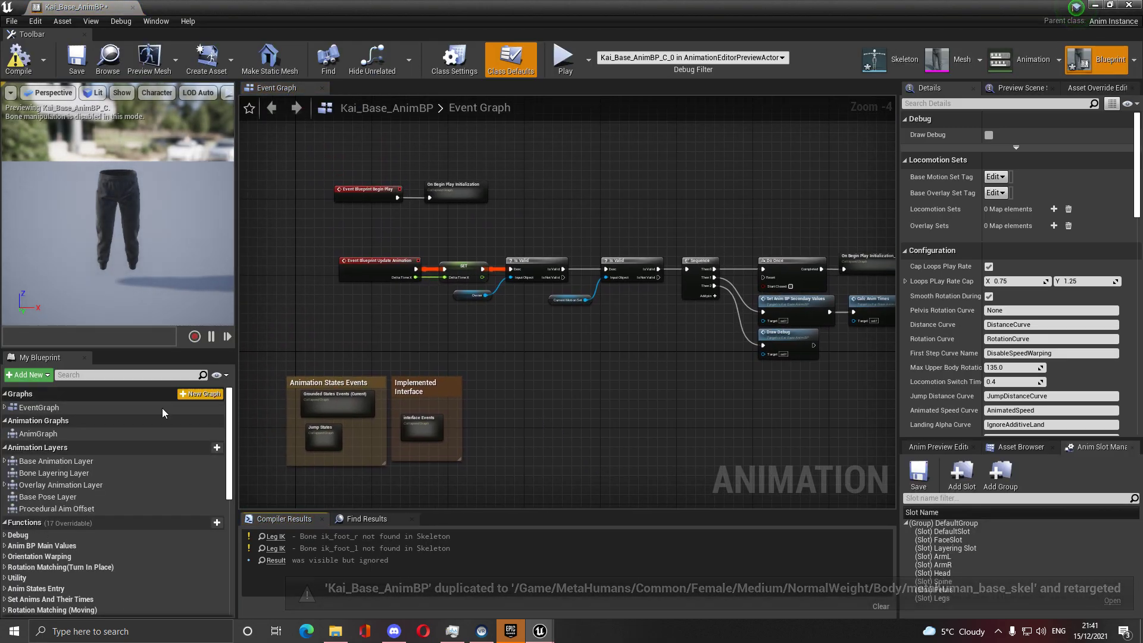
double_click(114, 432)
scroll(691, 302, "up", 2)
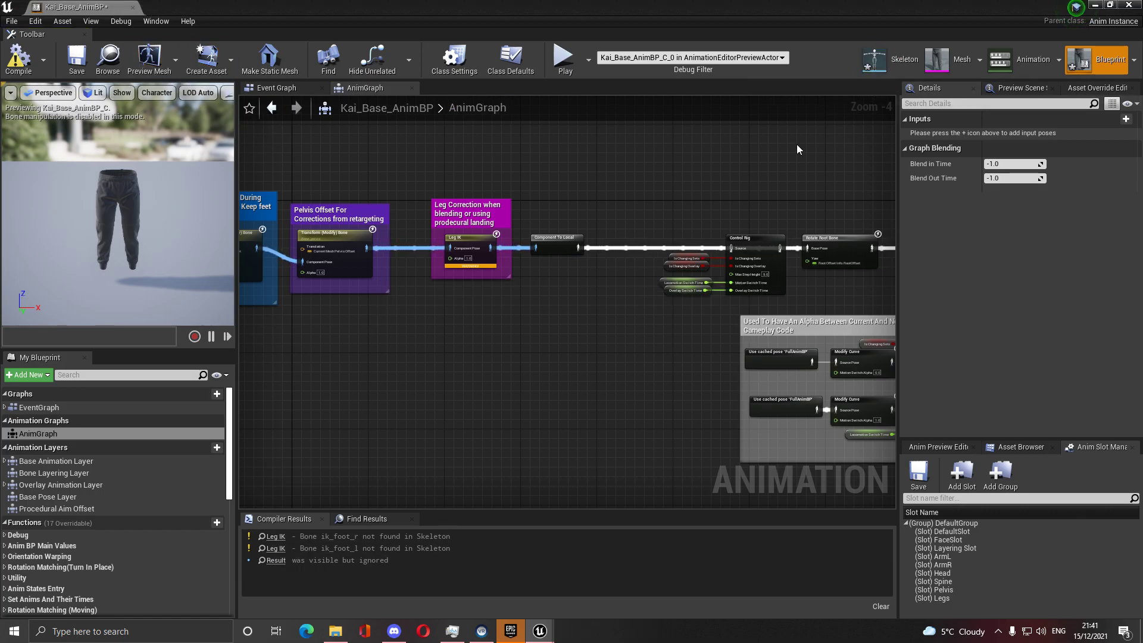
left_click(877, 63)
left_click(184, 14)
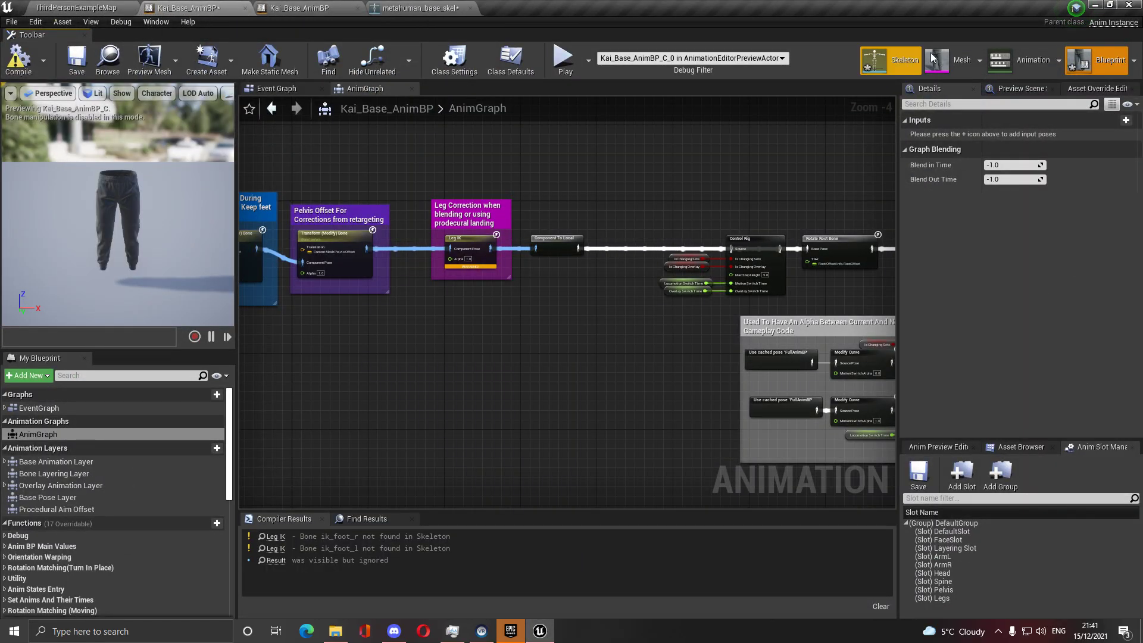
left_click(880, 64)
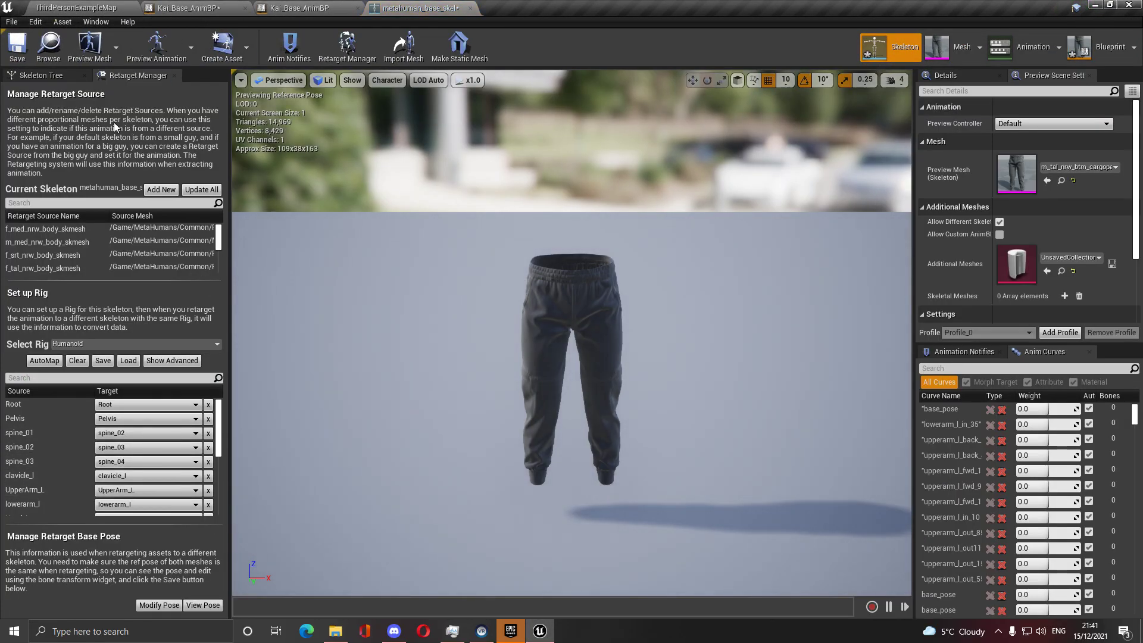
In the Skeleton Tree, select and delete the Layering, root_foot_r and root_foot_l virtual bones
left_click(41, 76)
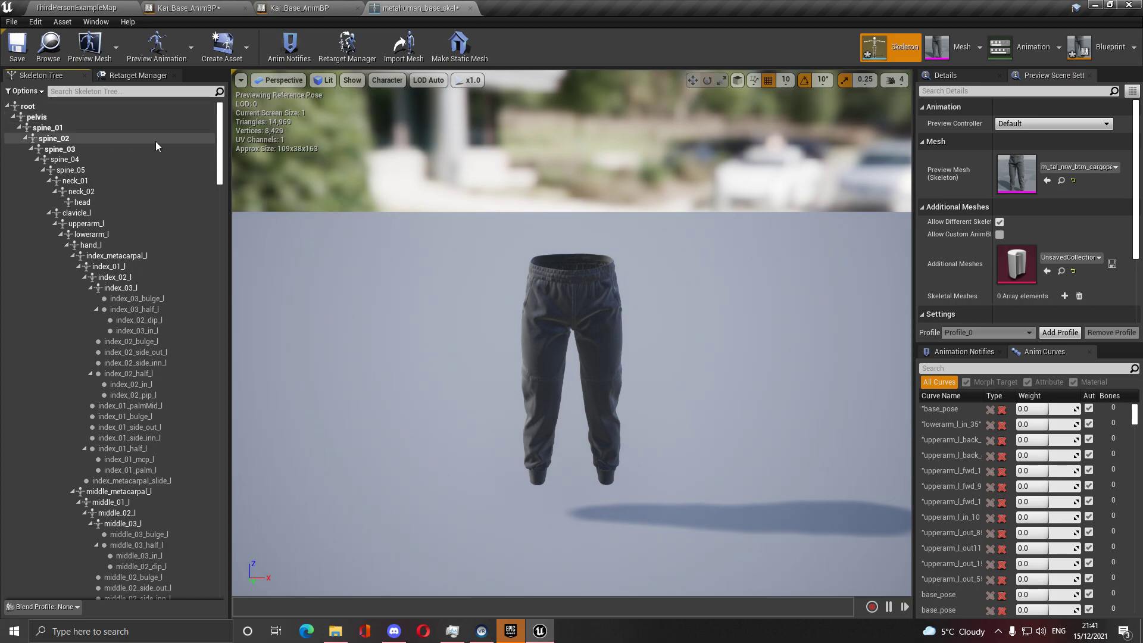
left_click_drag(221, 142, 101, 581)
left_click(94, 581, "shift")
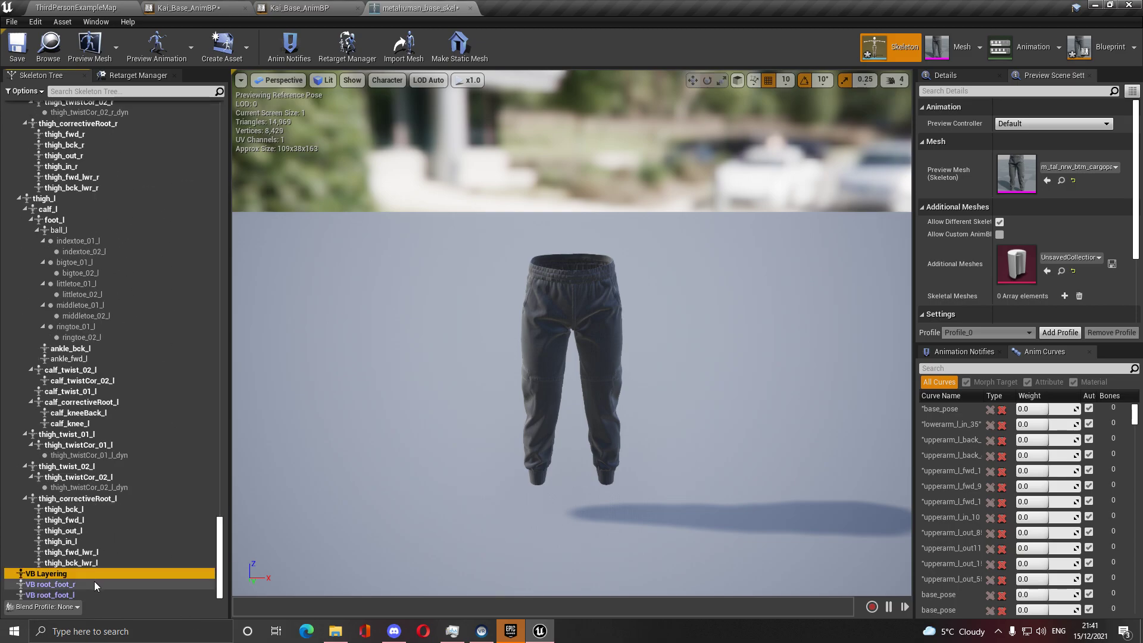
left_click(92, 594, "shift")
key("Delete")
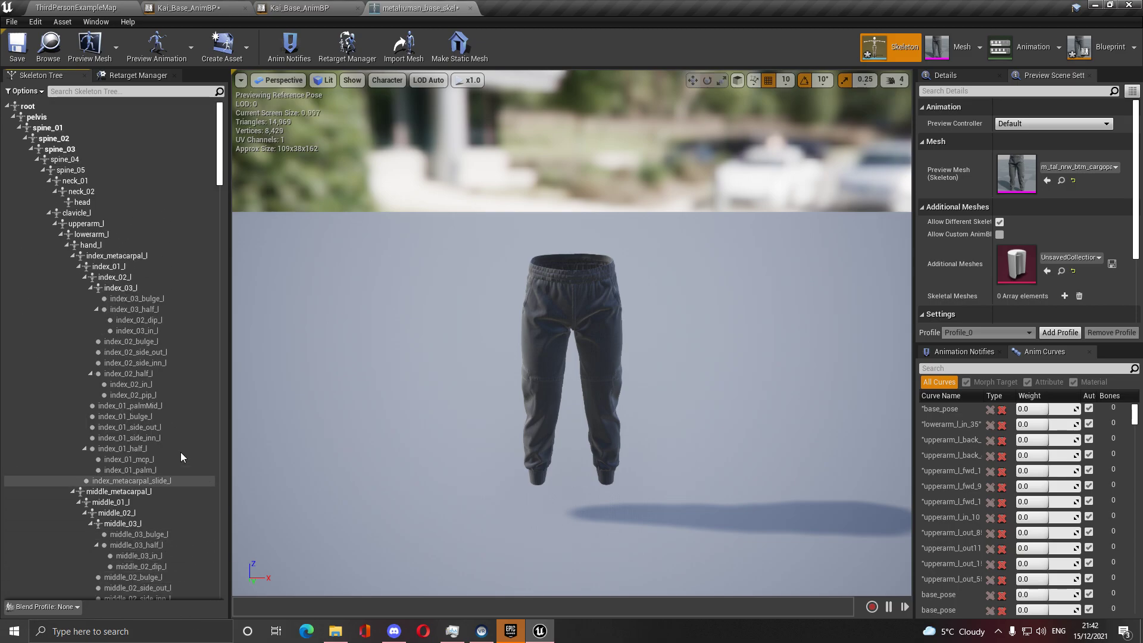
Add a virtual bone from root to root and name it Layering
right_click(44, 107)
mouse_move(84, 188)
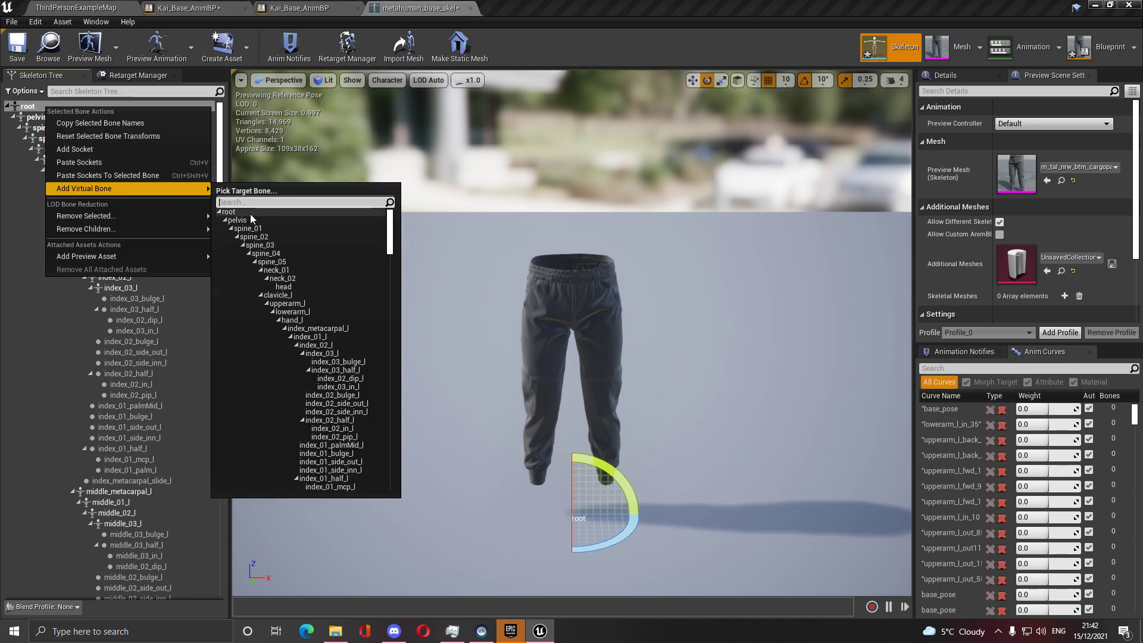
left_click(228, 212)
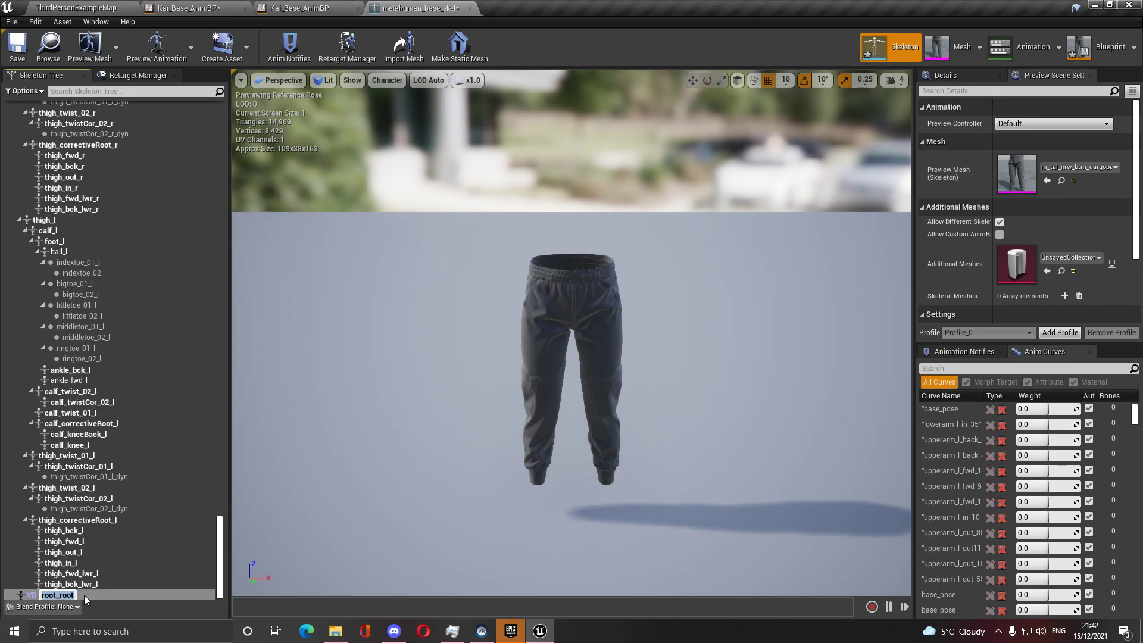
type("Layering")
key("Return")
Add a virtual bone from root to foot_r, creating VB root_foot_r
scroll(197, 300, "down", 3)
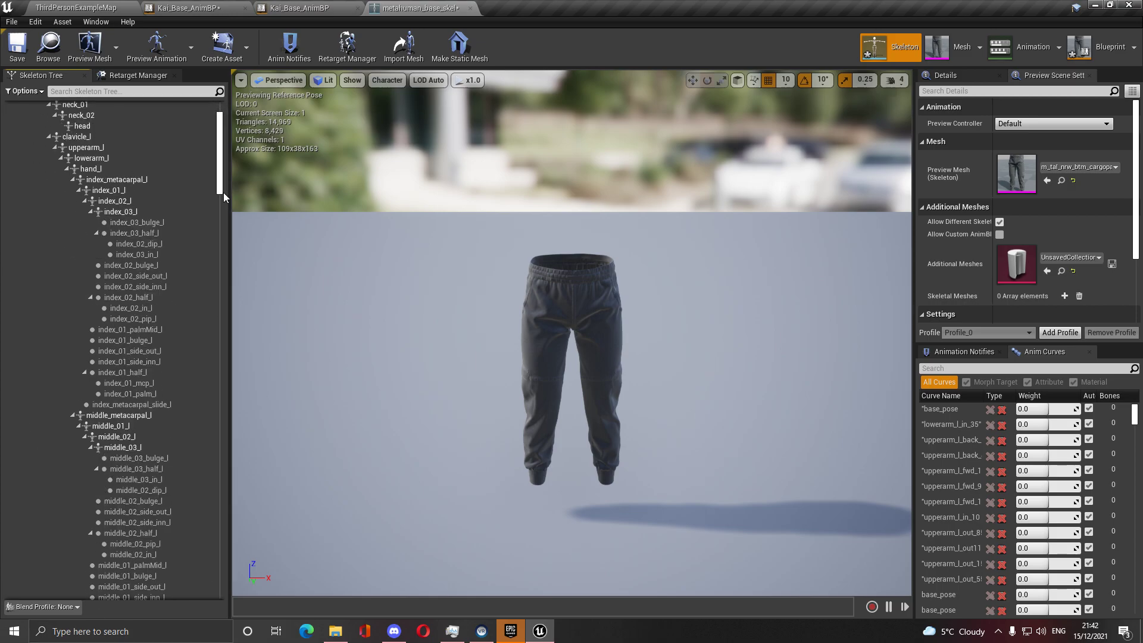
left_click_drag(223, 192, 52, 604)
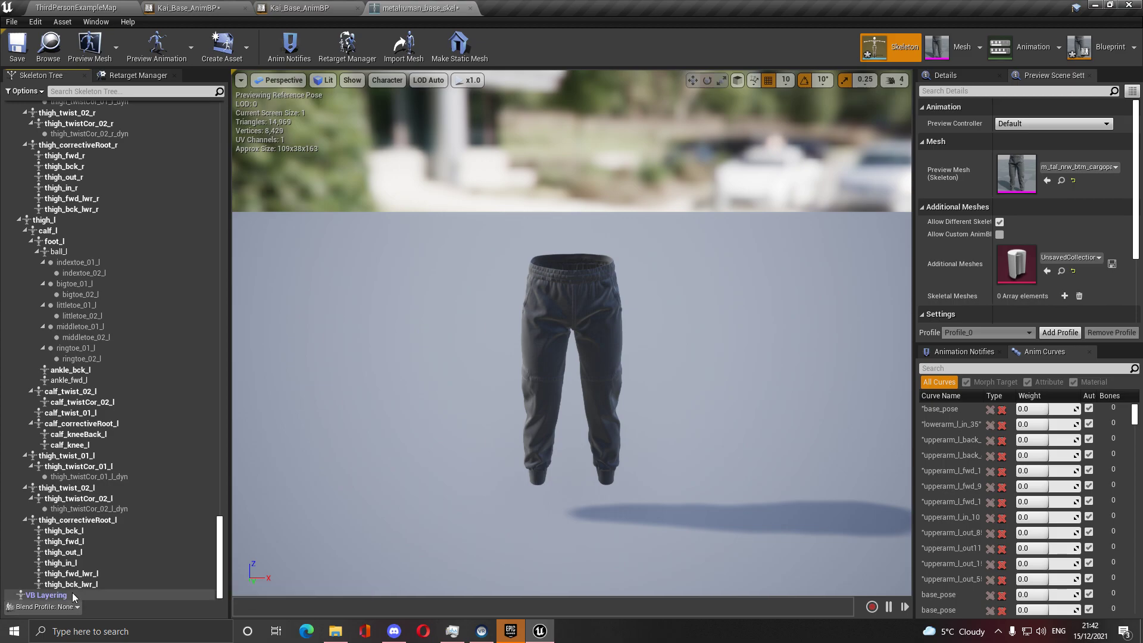
left_click_drag(221, 560, 166, 121)
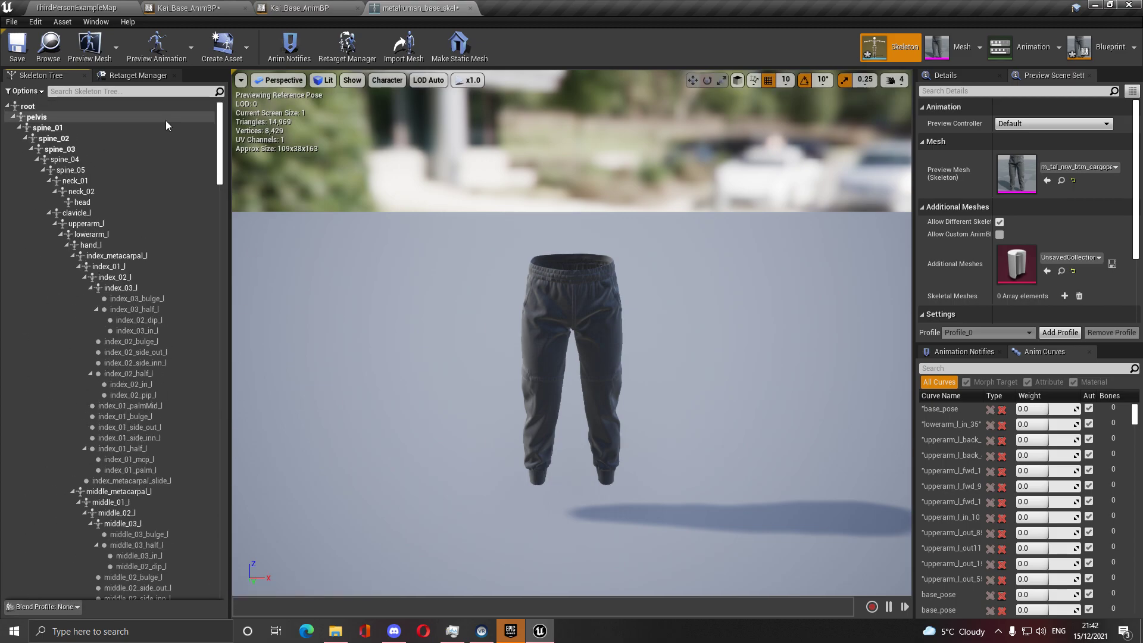
right_click(40, 109)
mouse_move(120, 187)
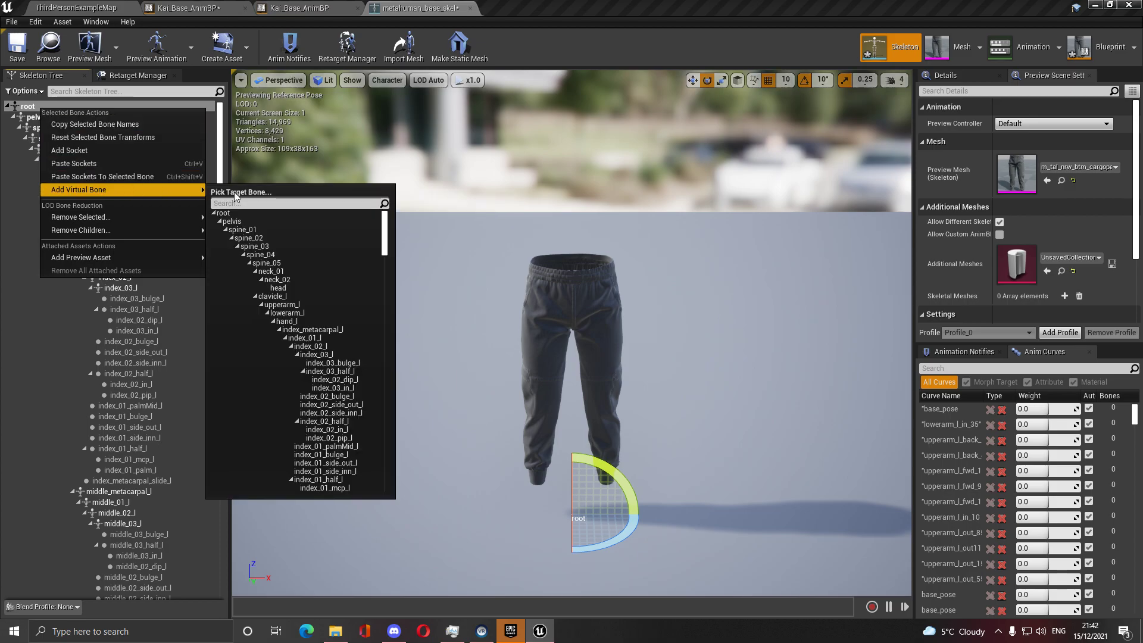
type("foot")
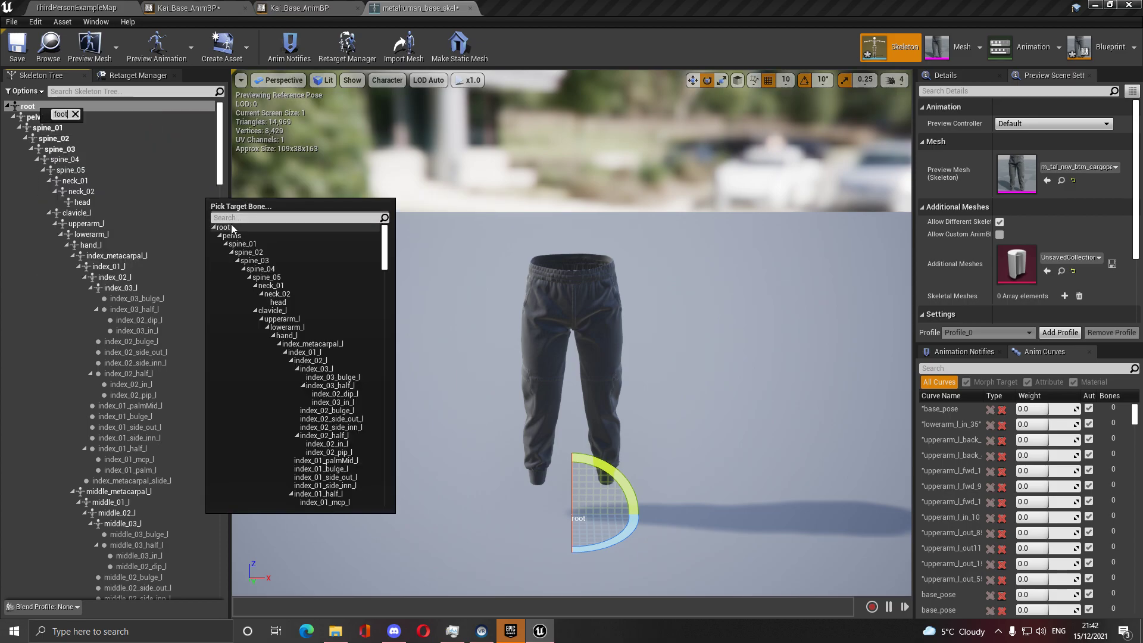
key("BackSpace")
key("BackSpace")
key("BackSpace")
key("BackSpace")
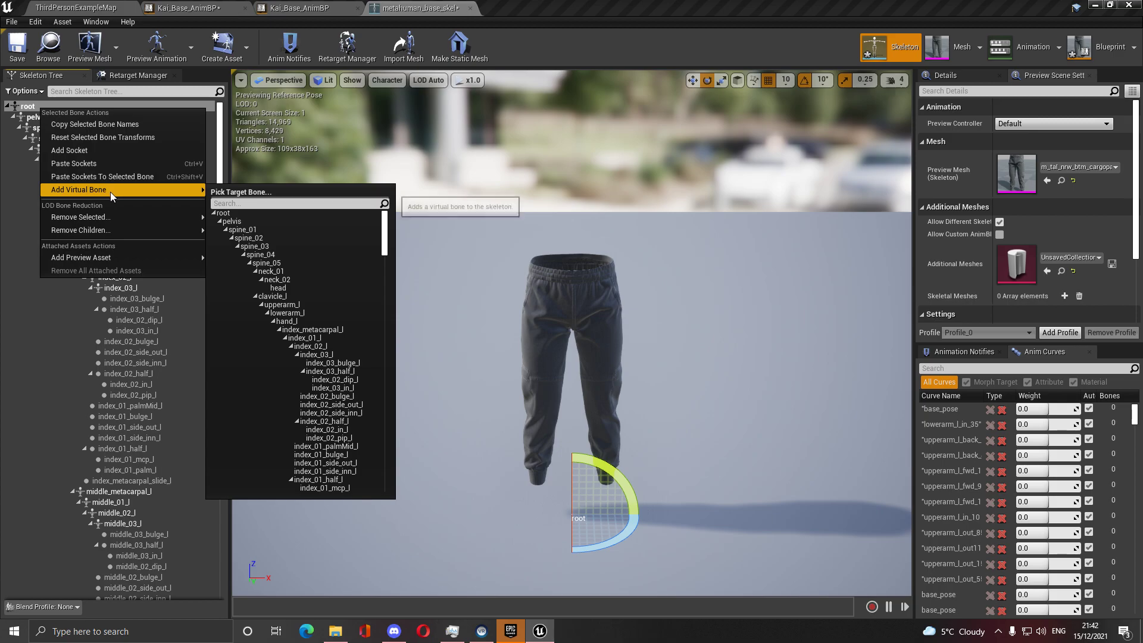
left_click(257, 203)
type("fo")
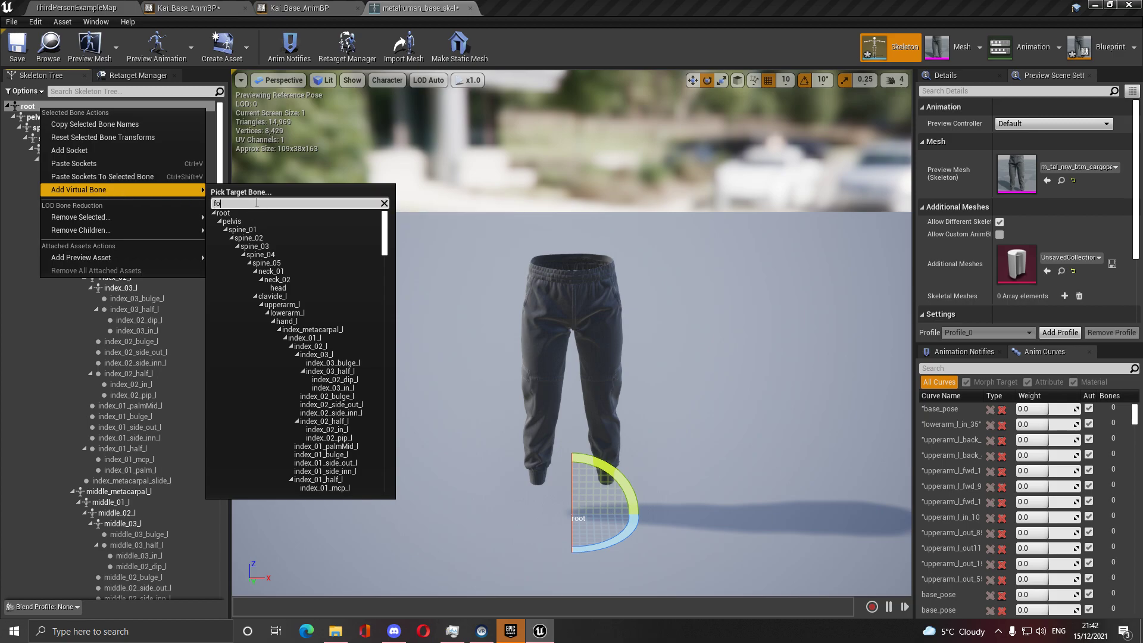
type("ot")
left_click(246, 214)
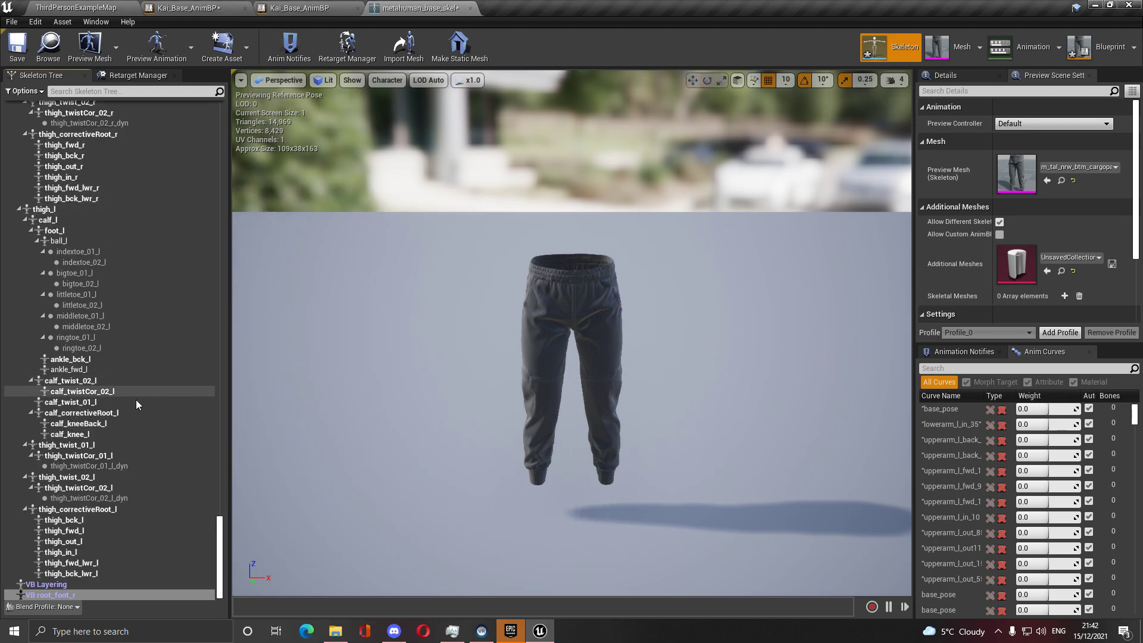
Add a virtual bone from root to foot_l, creating VB root_foot_l
scroll(136, 363, "up", 15)
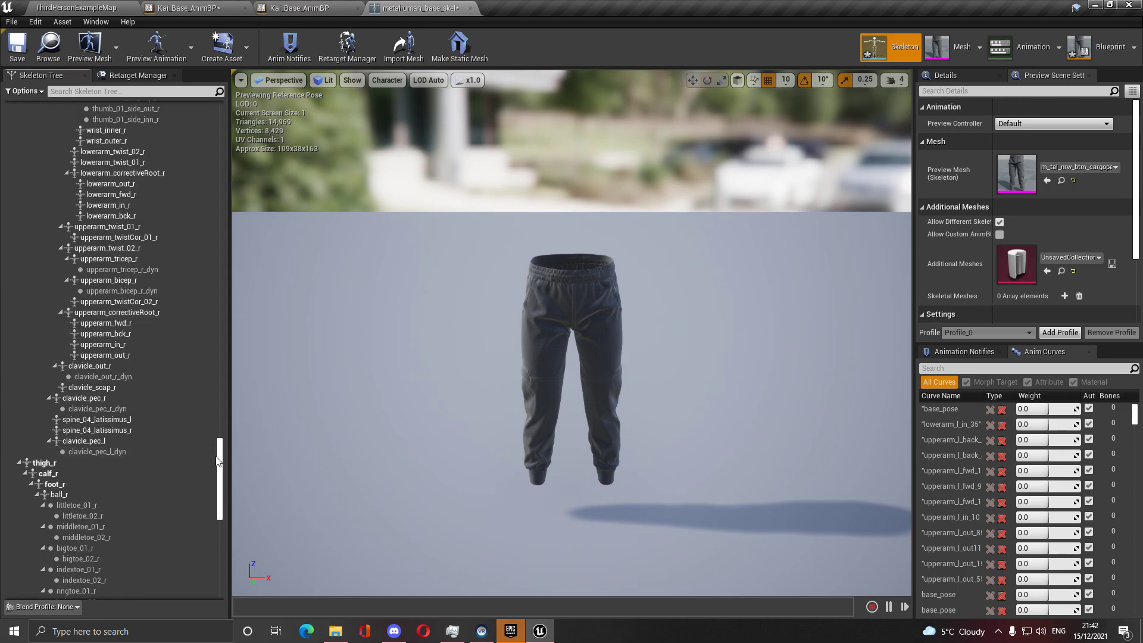
left_click_drag(218, 462, 244, 84)
right_click(55, 109)
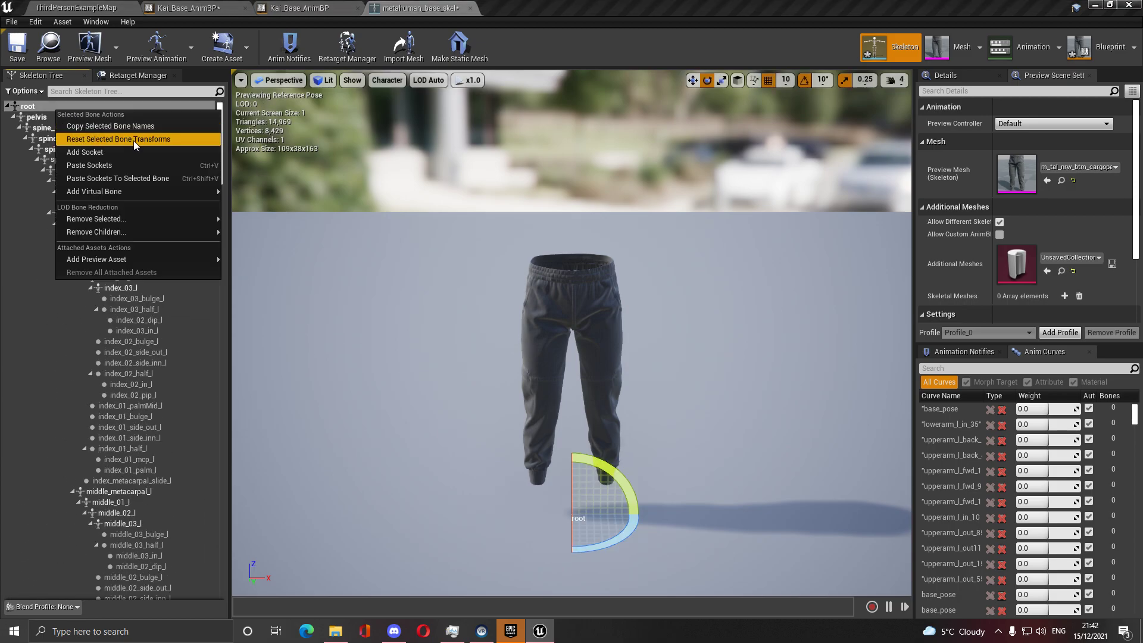
type("f")
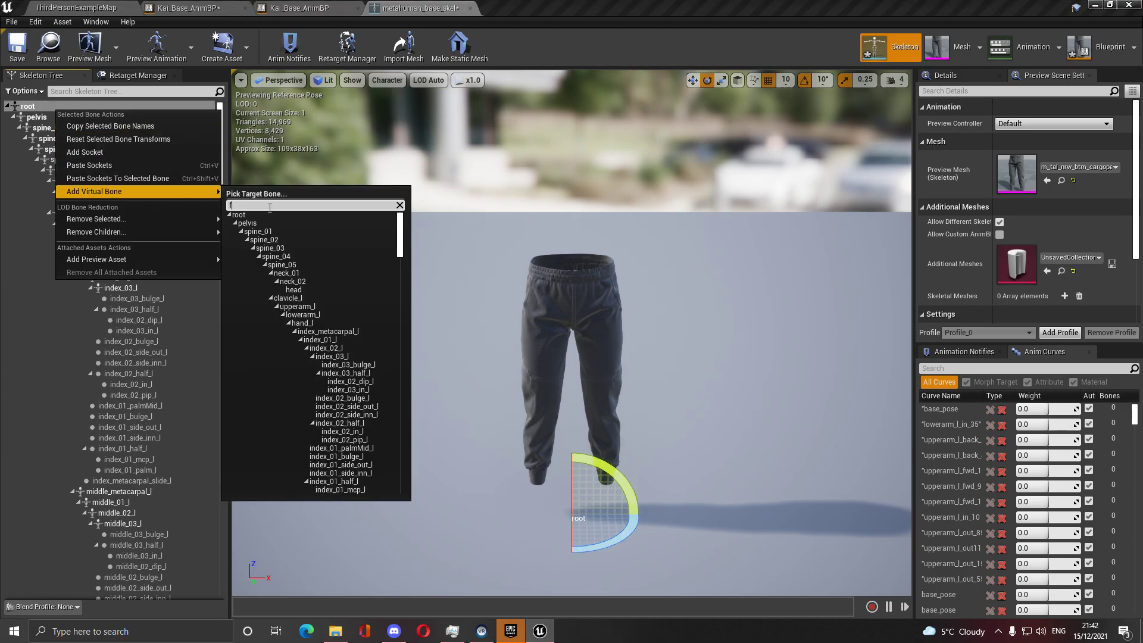
type("oot")
left_click(272, 223)
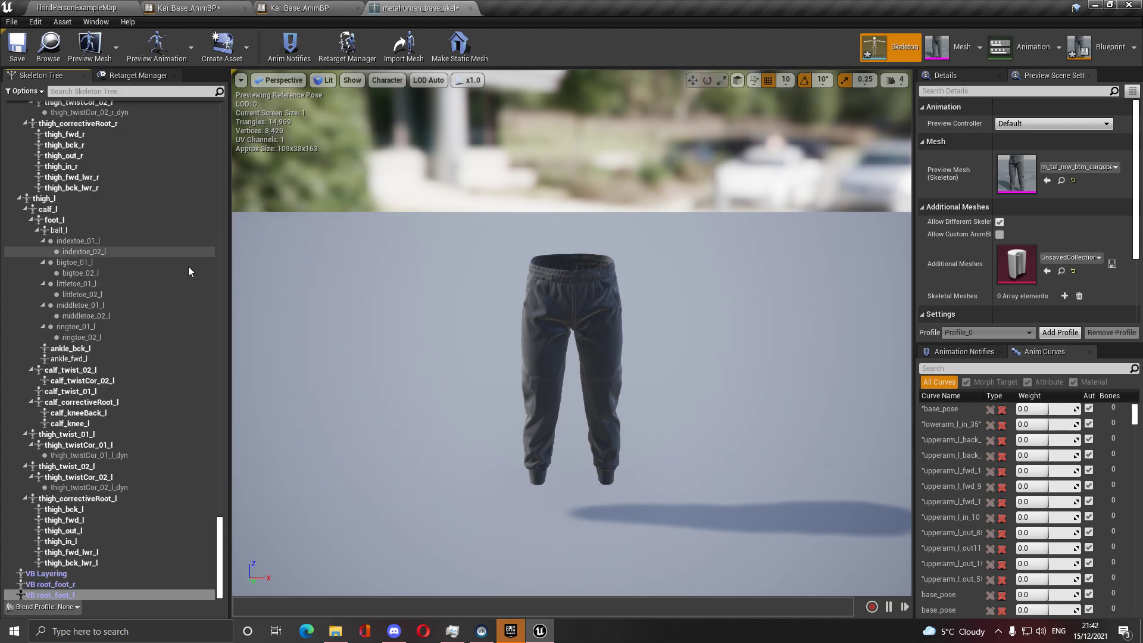
Save the MetaHuman skeleton and check the placement of both new foot virtual bones
left_click(17, 47)
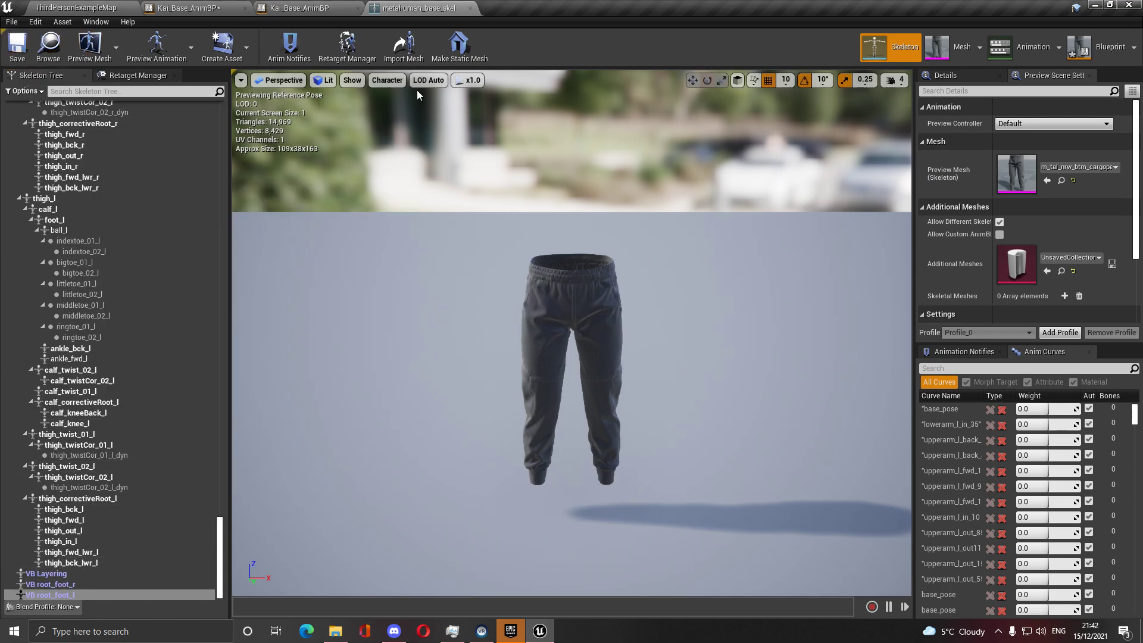
left_click(80, 586)
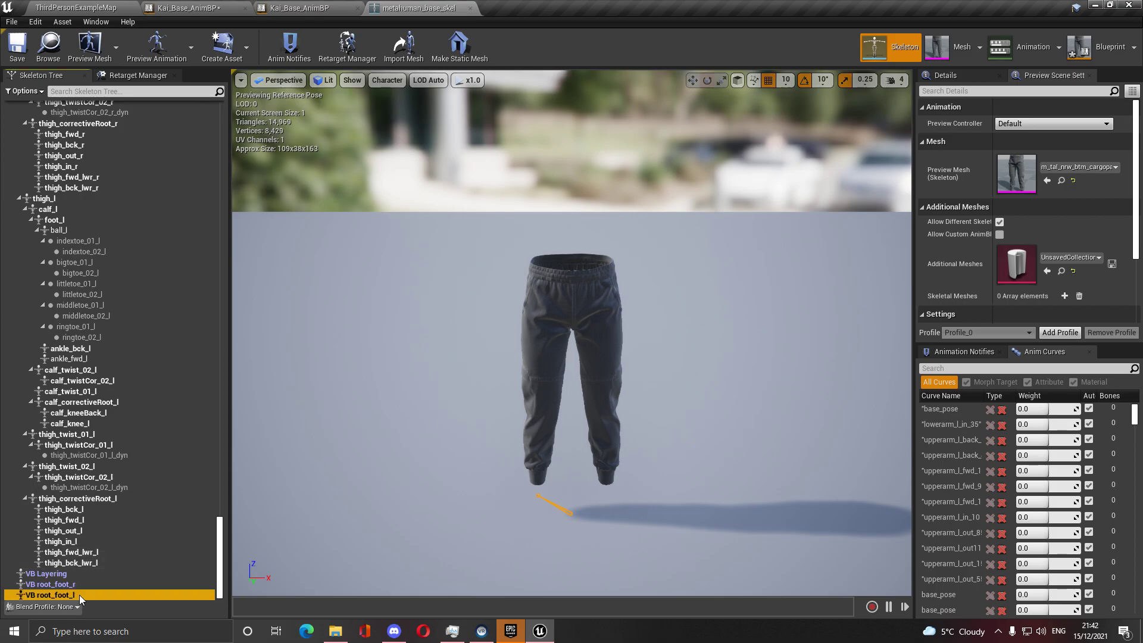
left_click(81, 595)
left_click(174, 7)
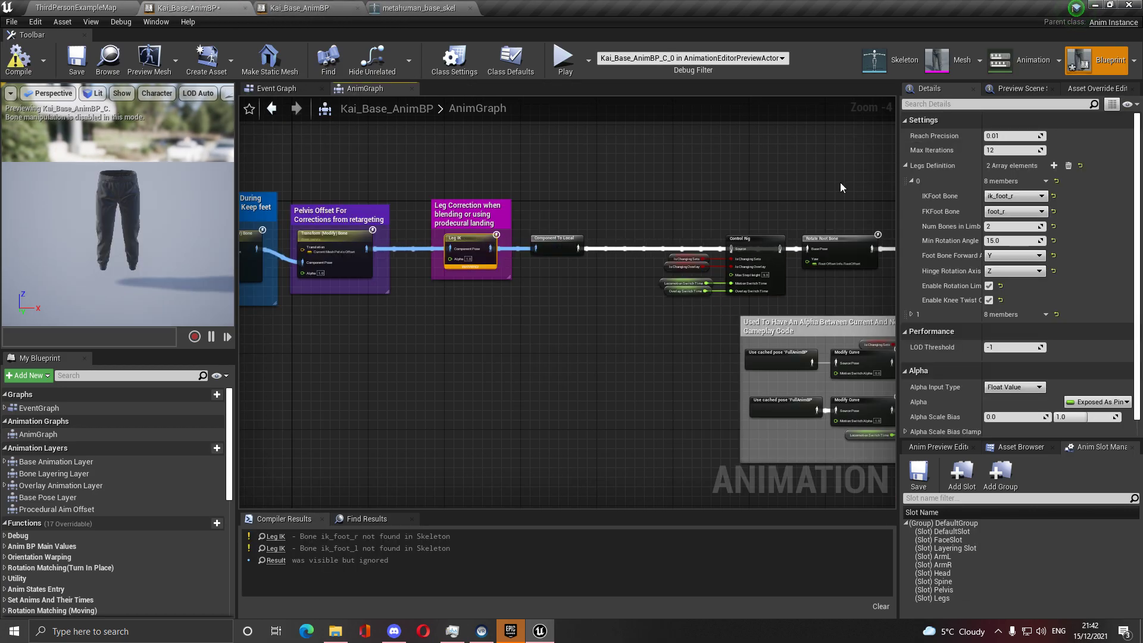
Set the first Leg IK definition's IKFoot Bone to VB root_foot_r
left_click(1015, 196)
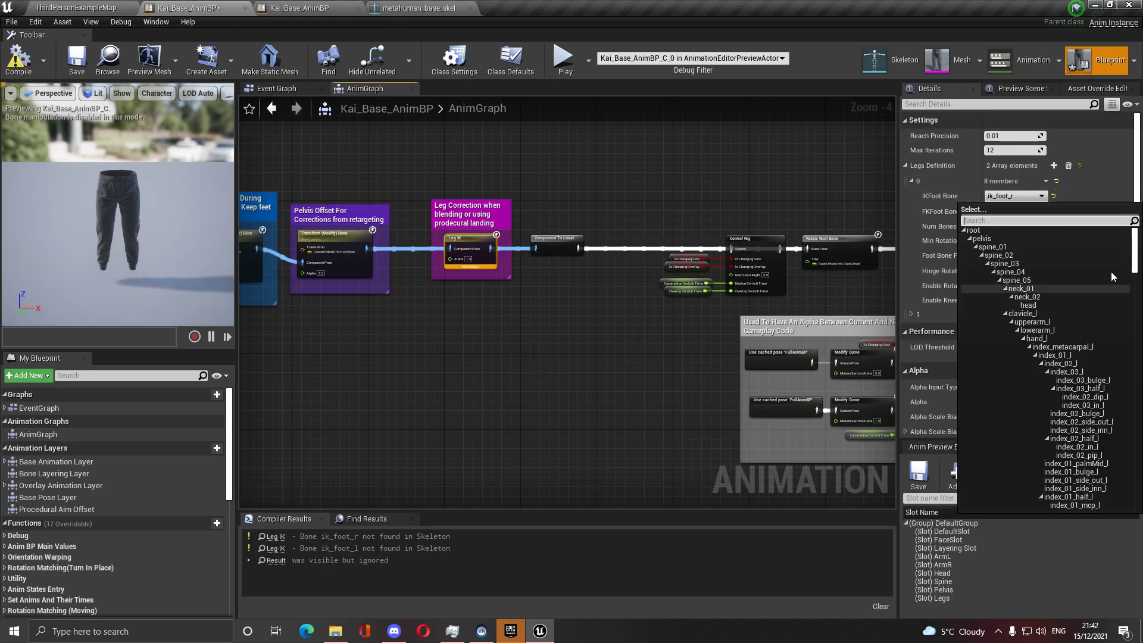
left_click(1137, 488)
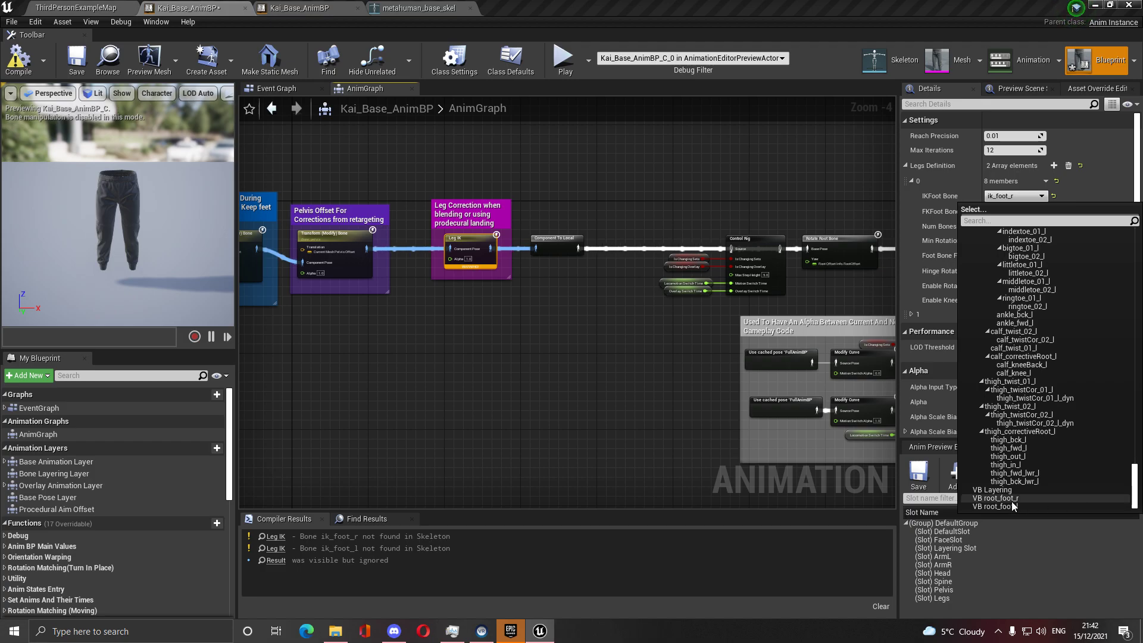
left_click(994, 498)
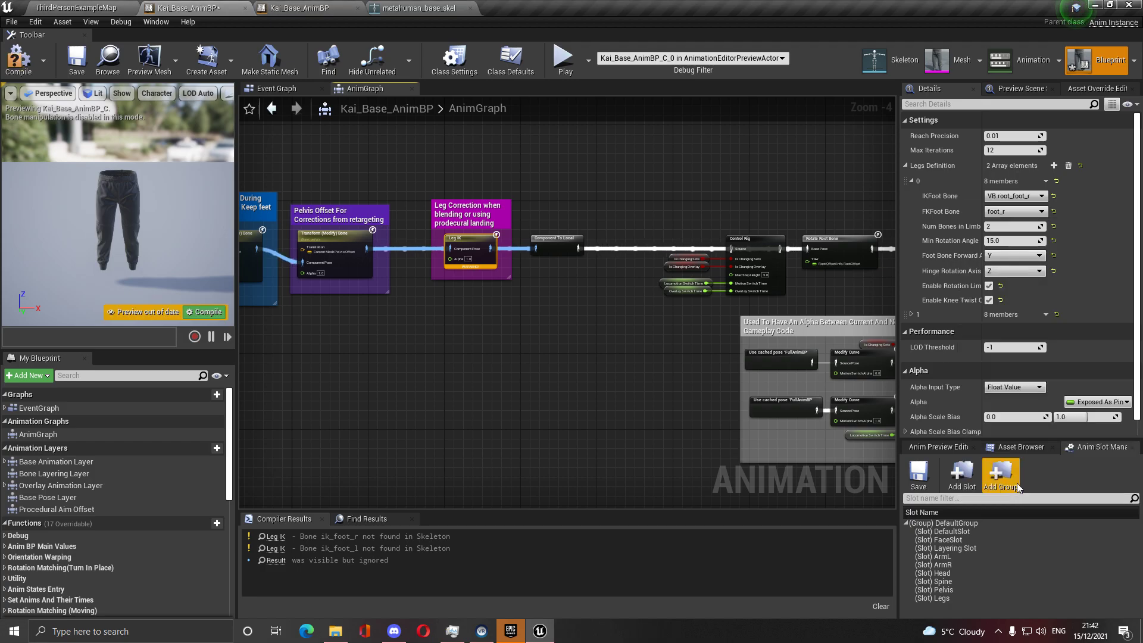
left_click(911, 181)
left_click(911, 196)
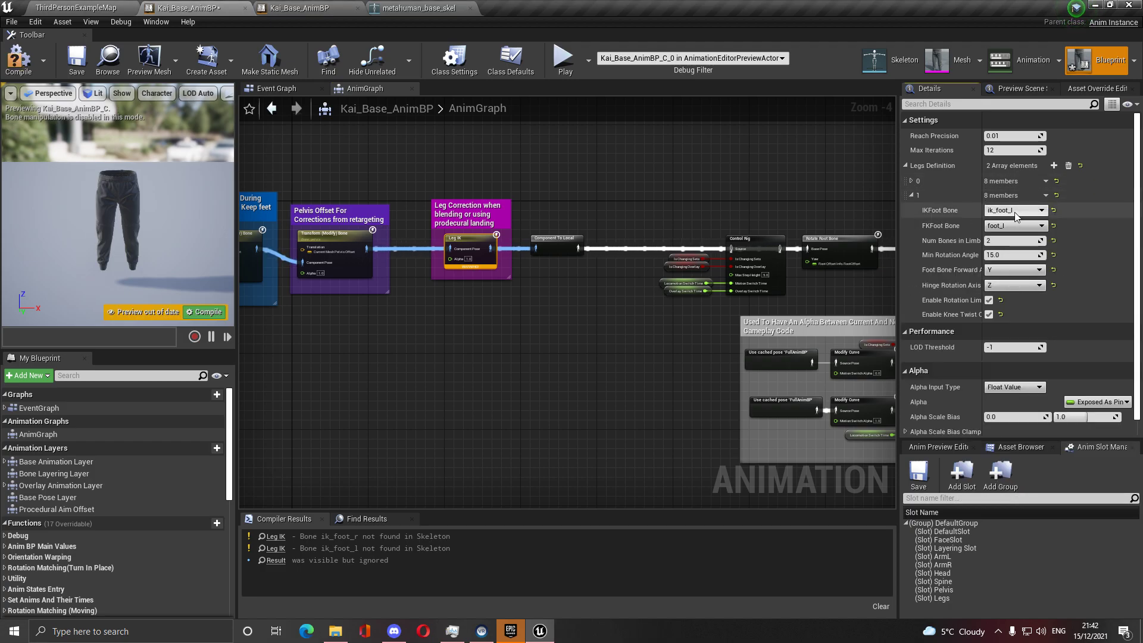
Set the second leg's IKFoot Bone to VB root_foot_l and compile the blueprint
left_click(1012, 210)
scroll(1034, 387, "down", 5)
scroll(1138, 481, "down", 3)
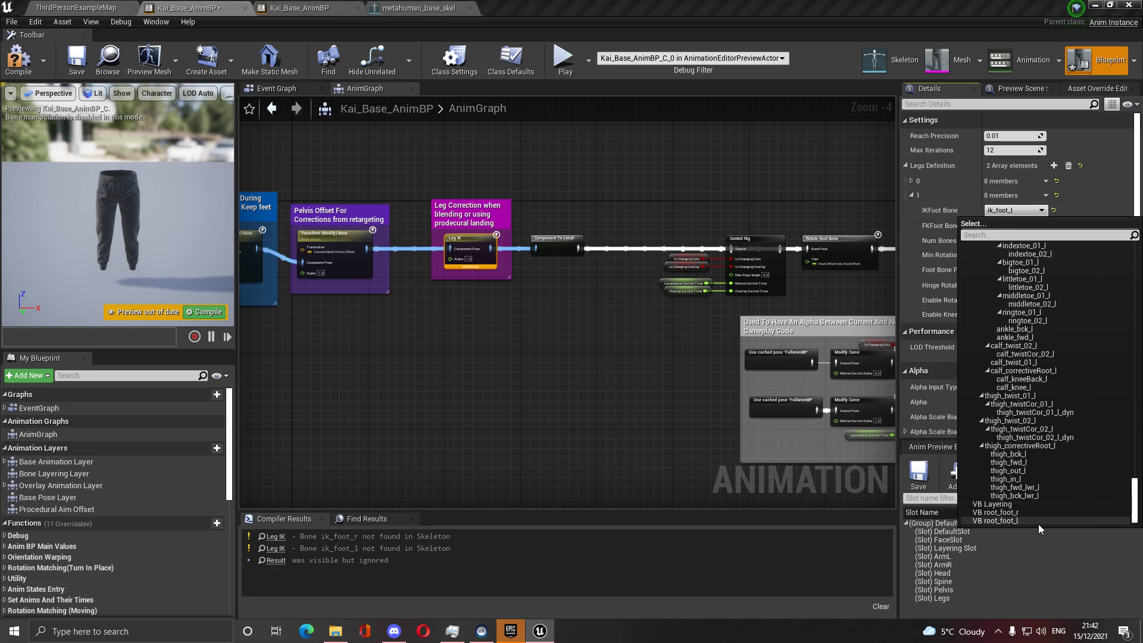
left_click(1020, 525)
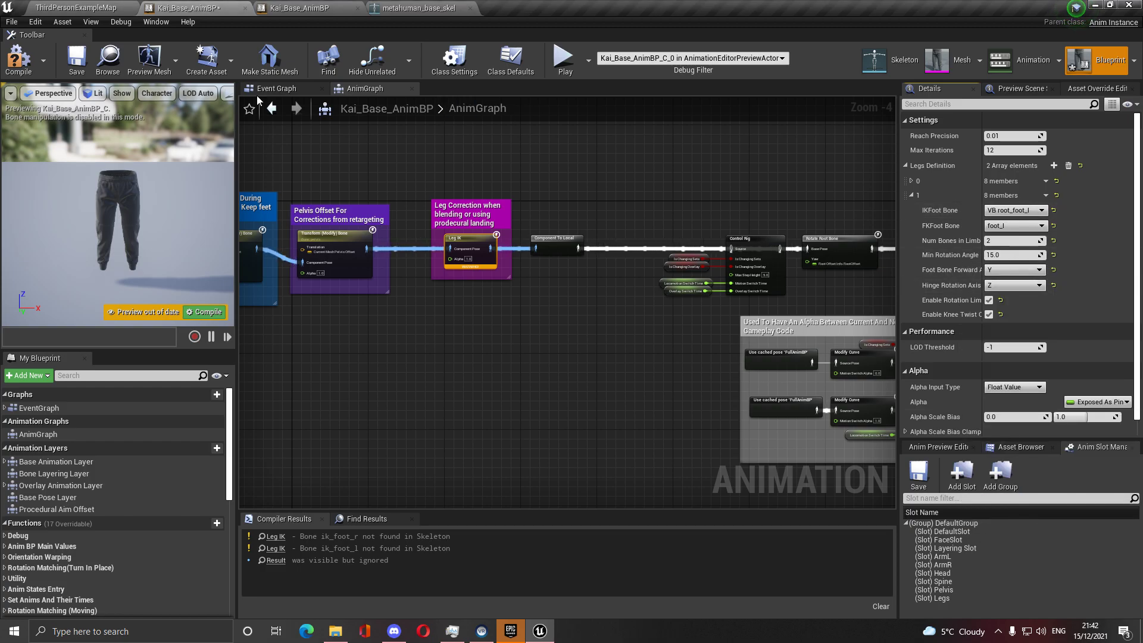
left_click(17, 58)
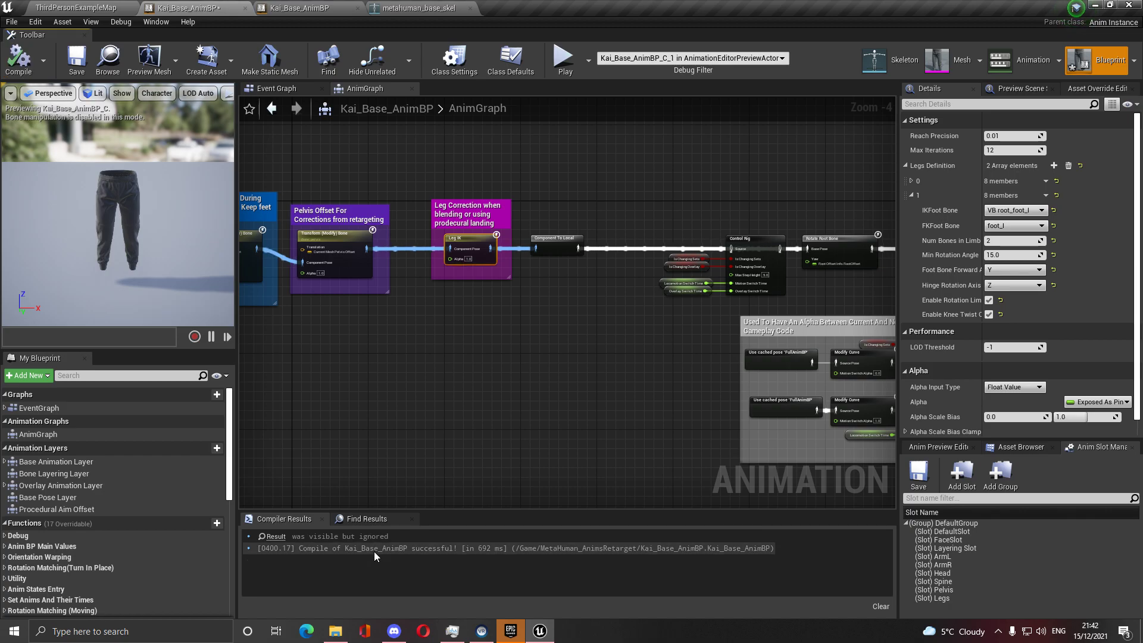
scroll(572, 339, "up", 1)
Detach the old Control Rig node and add a new Control Rig node after Component To Local
right_click_drag(521, 327, 334, 333)
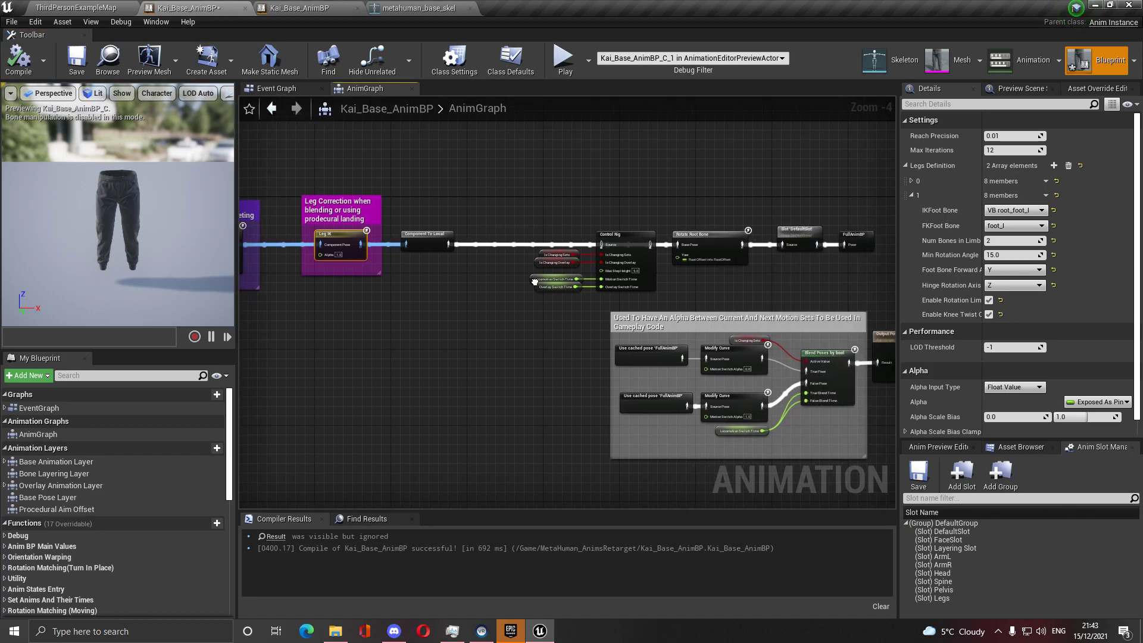
scroll(516, 263, "up", 1)
left_click_drag(384, 228, 619, 227)
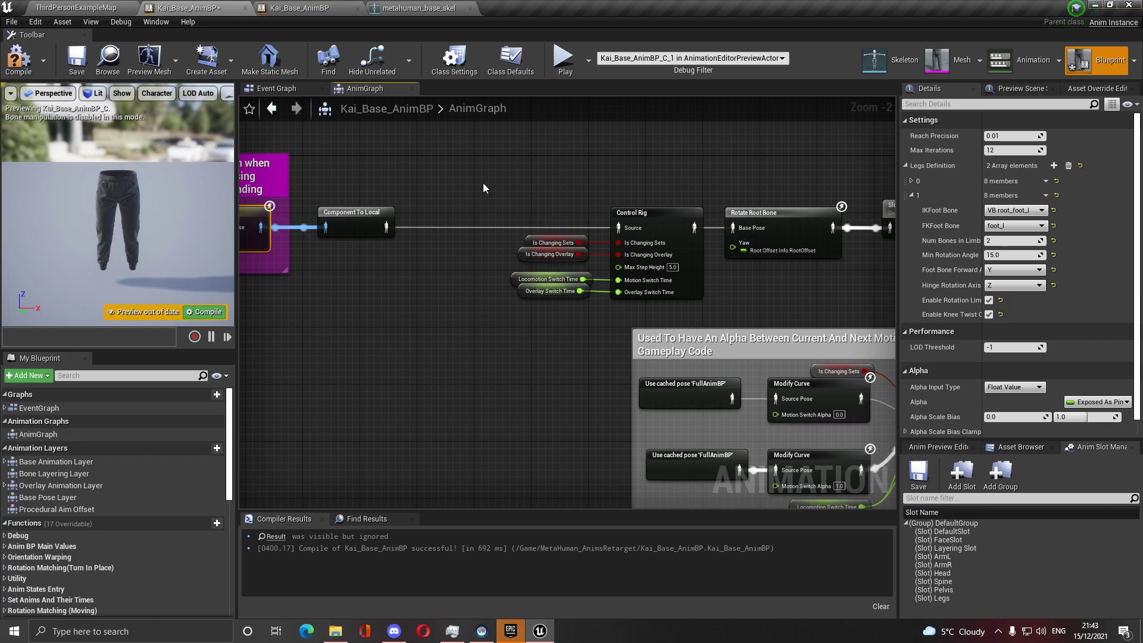
left_click(619, 228, "alt")
left_click(695, 227, "alt")
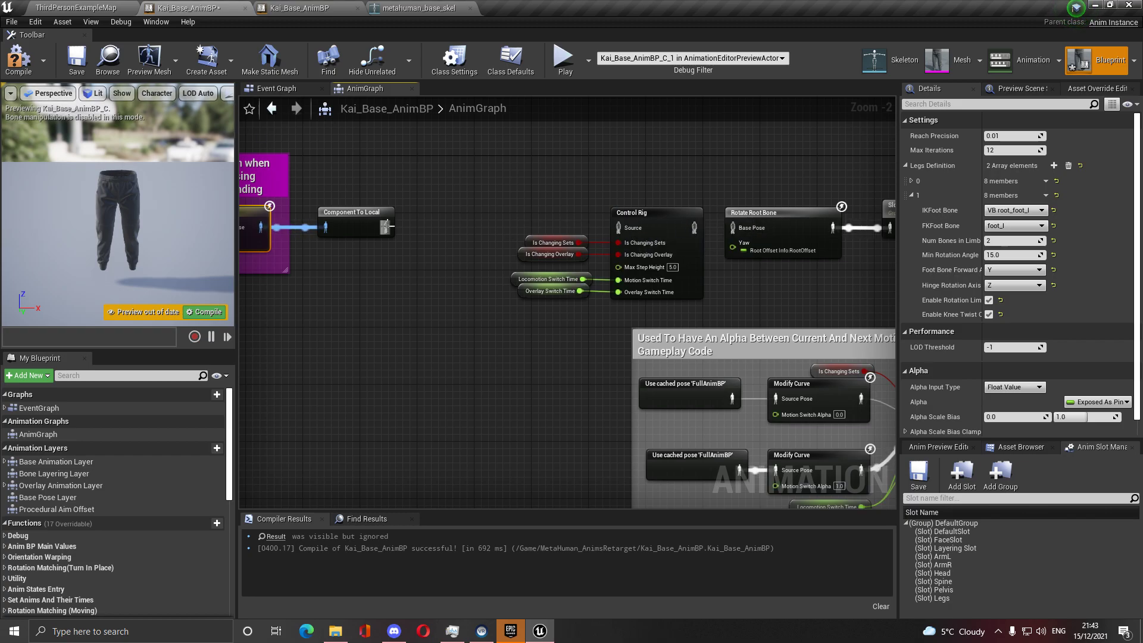
left_click_drag(386, 228, 442, 297)
type("c")
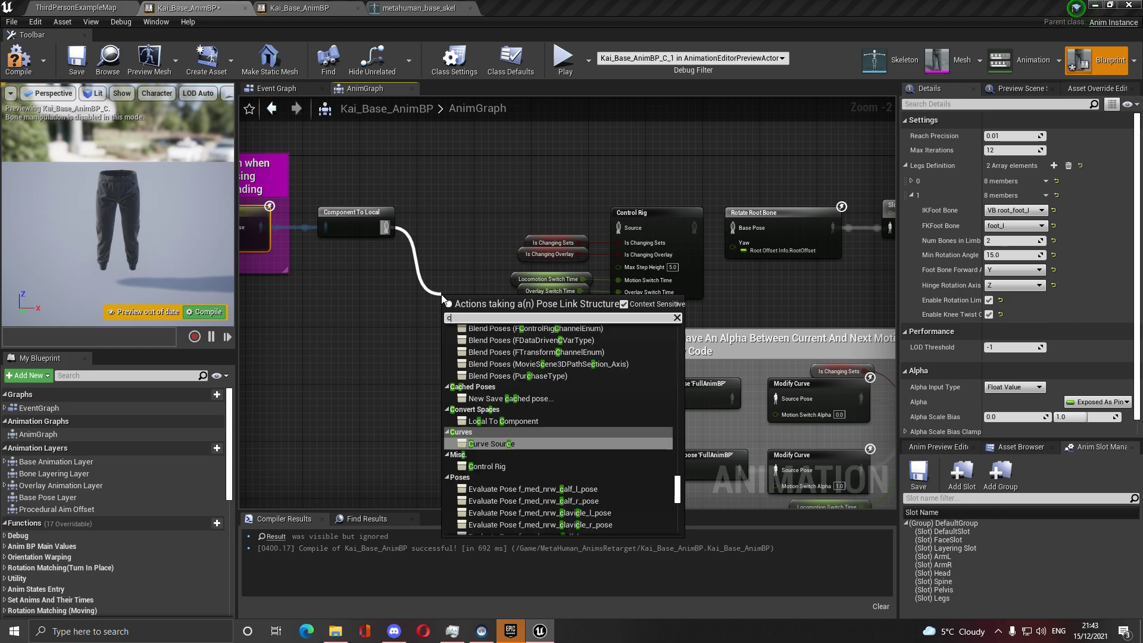
type("ontrolrig")
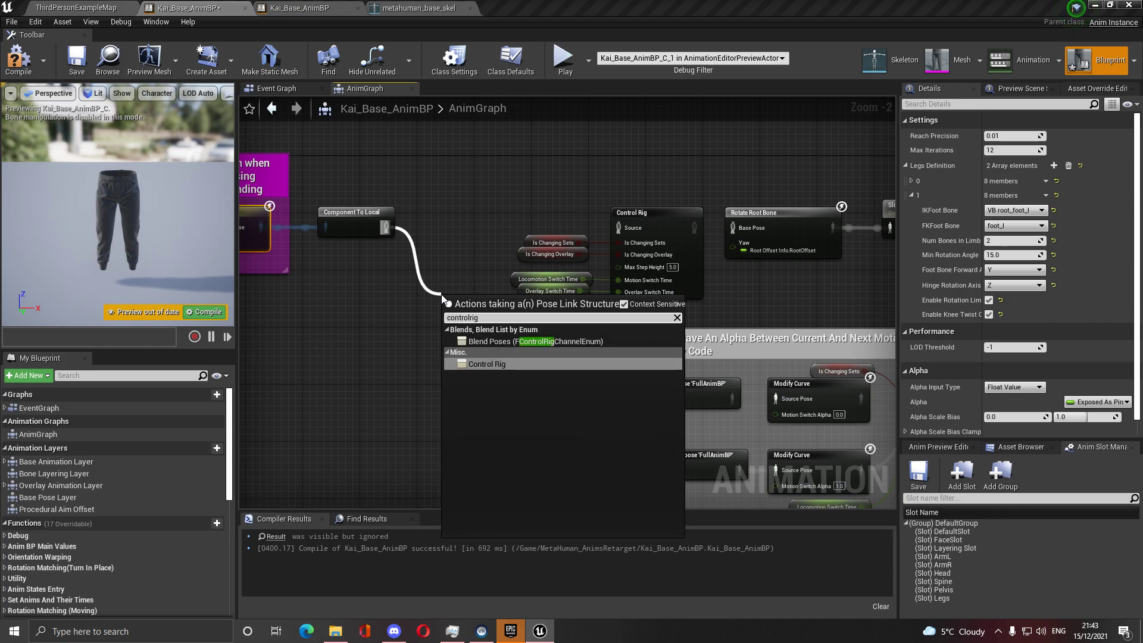
left_click(497, 364)
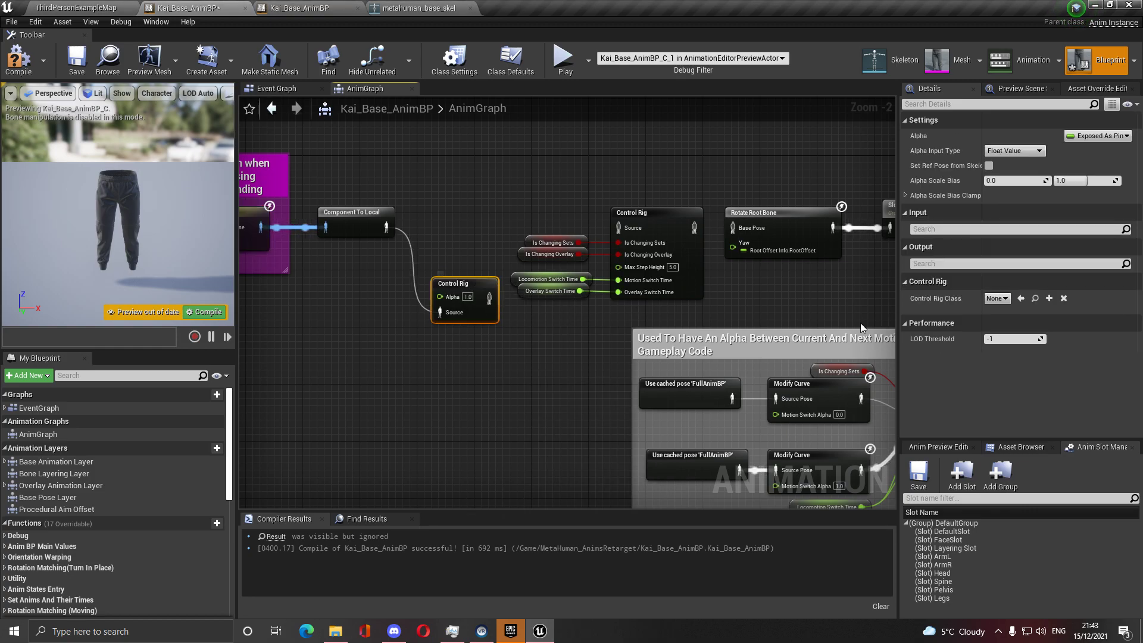
Assign the idle transition rig class to the new node, wire it into Rotate Root Bone, and compile
left_click(996, 299)
left_click(678, 255)
scroll(1027, 367, "down", 3)
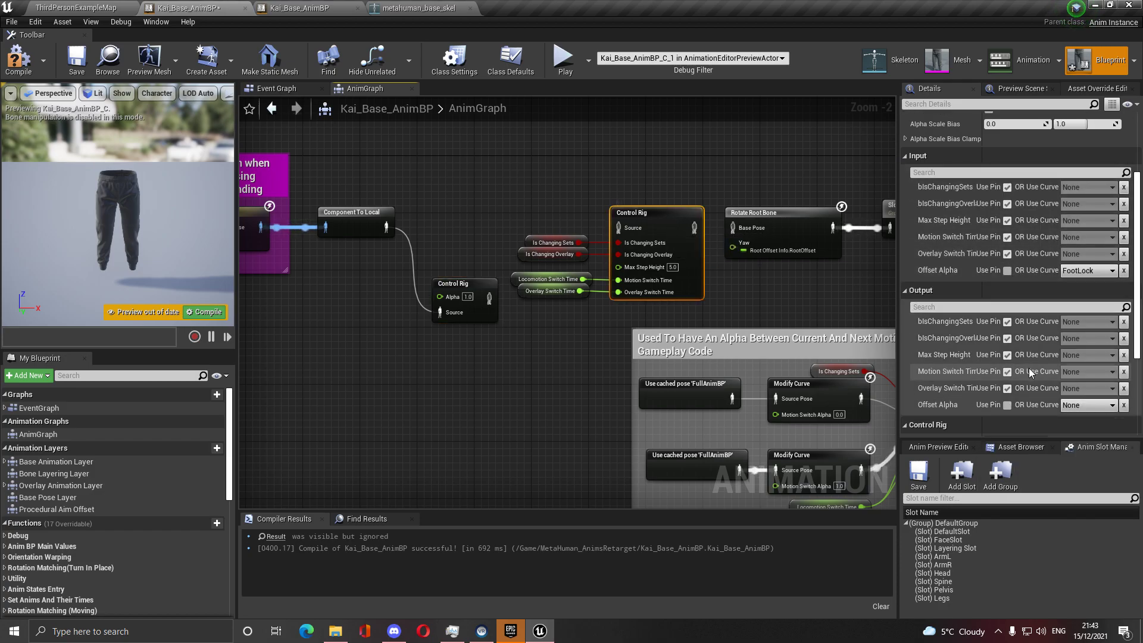
left_click(488, 284)
left_click(995, 299)
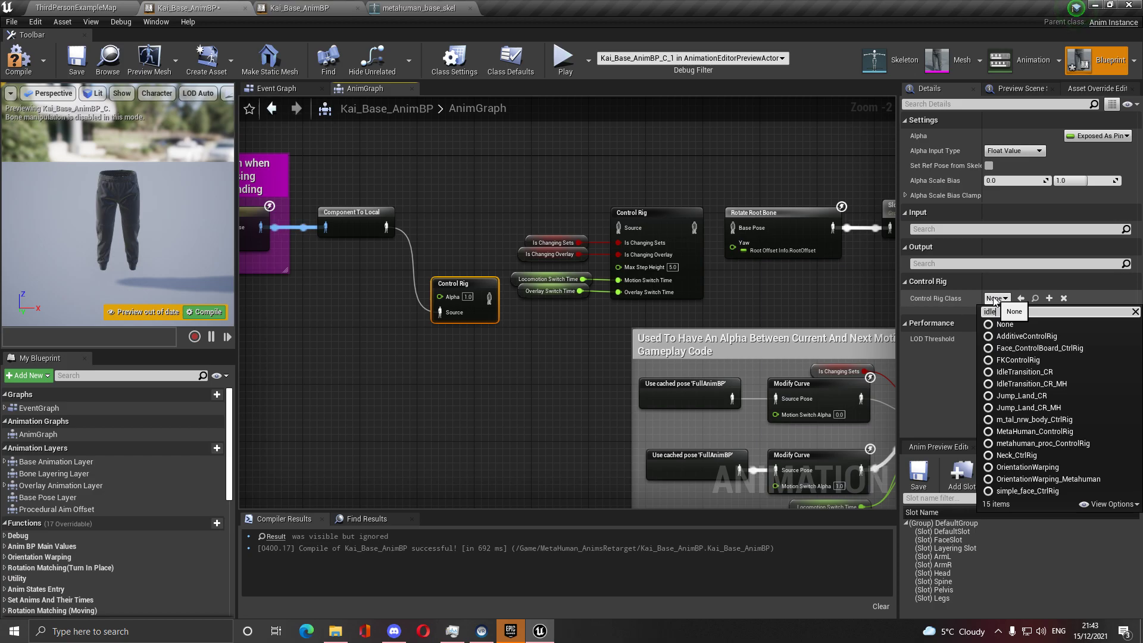
type("idle")
left_click(1045, 337)
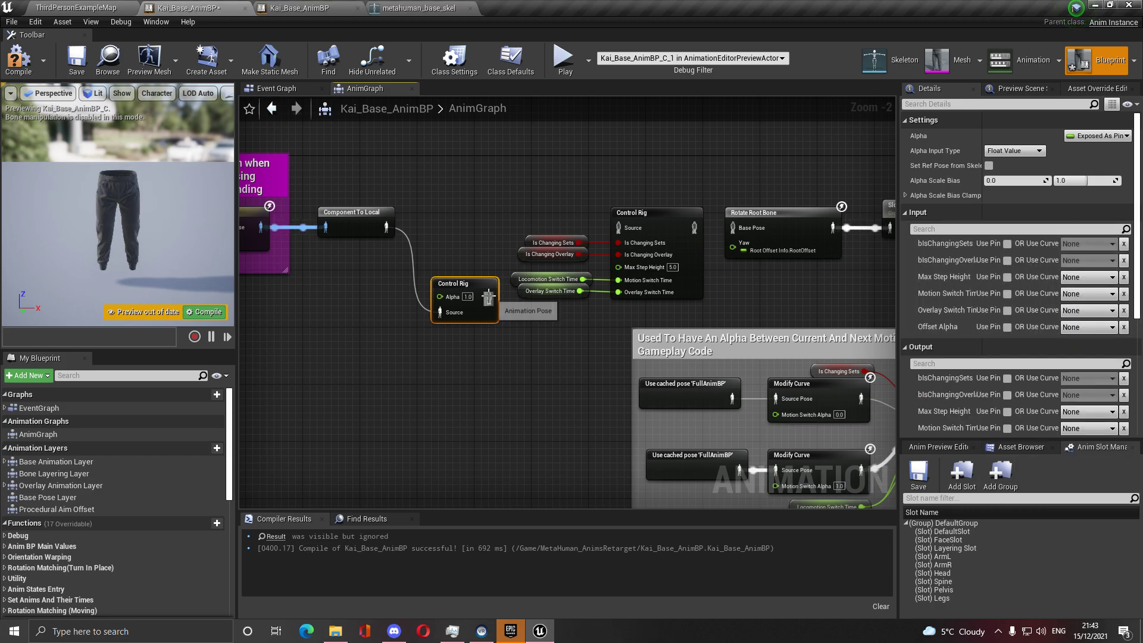
left_click_drag(489, 298, 734, 228)
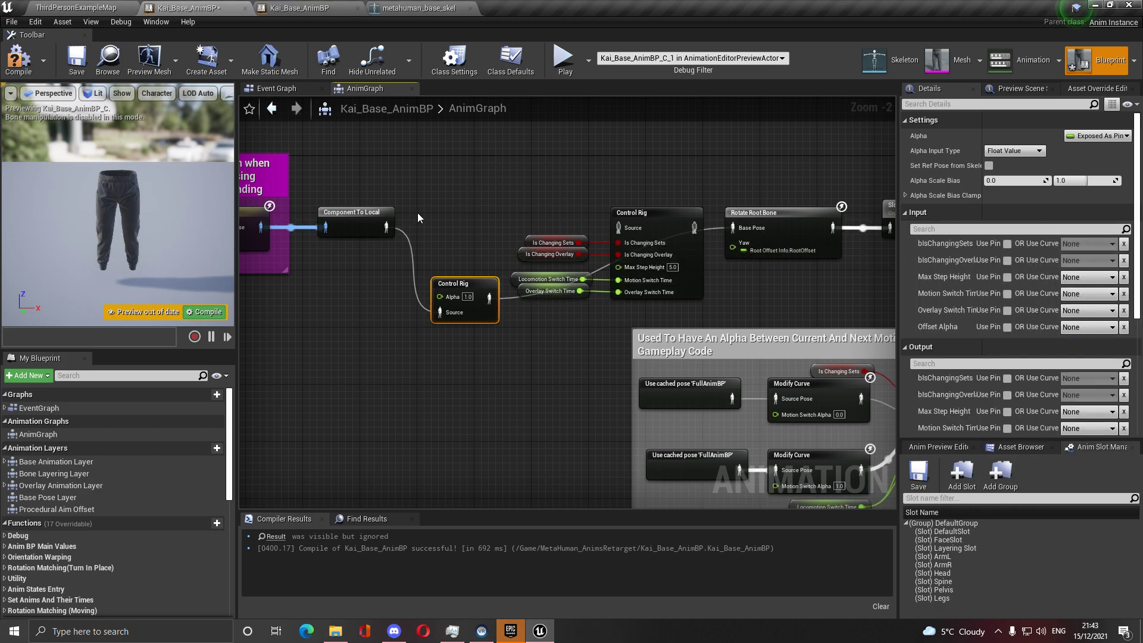
left_click(36, 68)
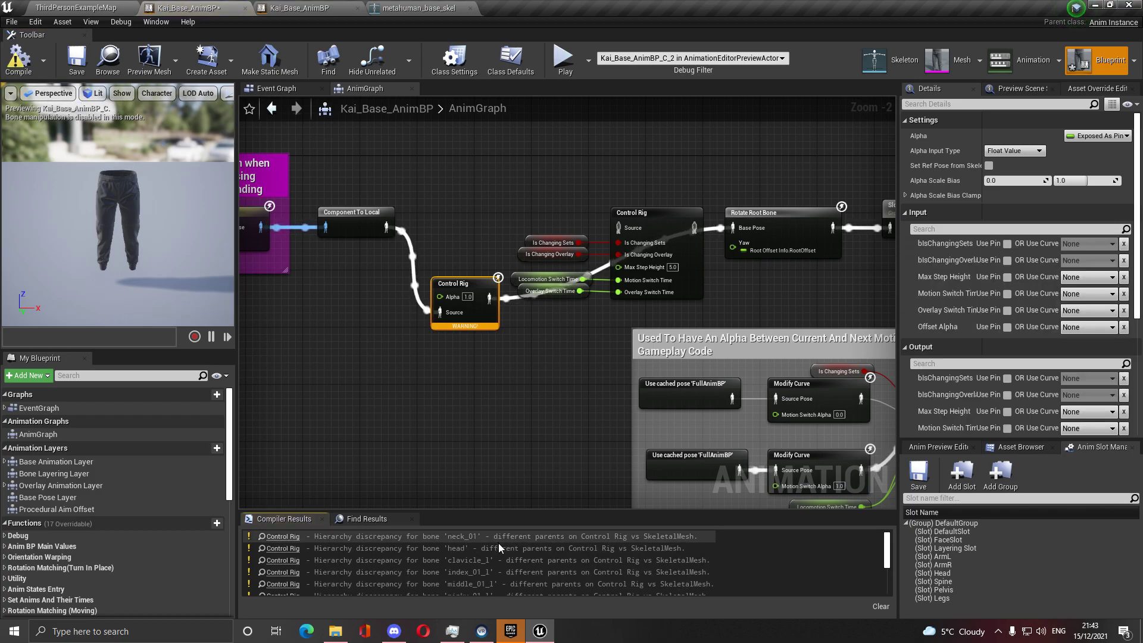
Inspect the neck_01 bone hierarchy discrepancy warning on the new Control Rig node
left_click(583, 538)
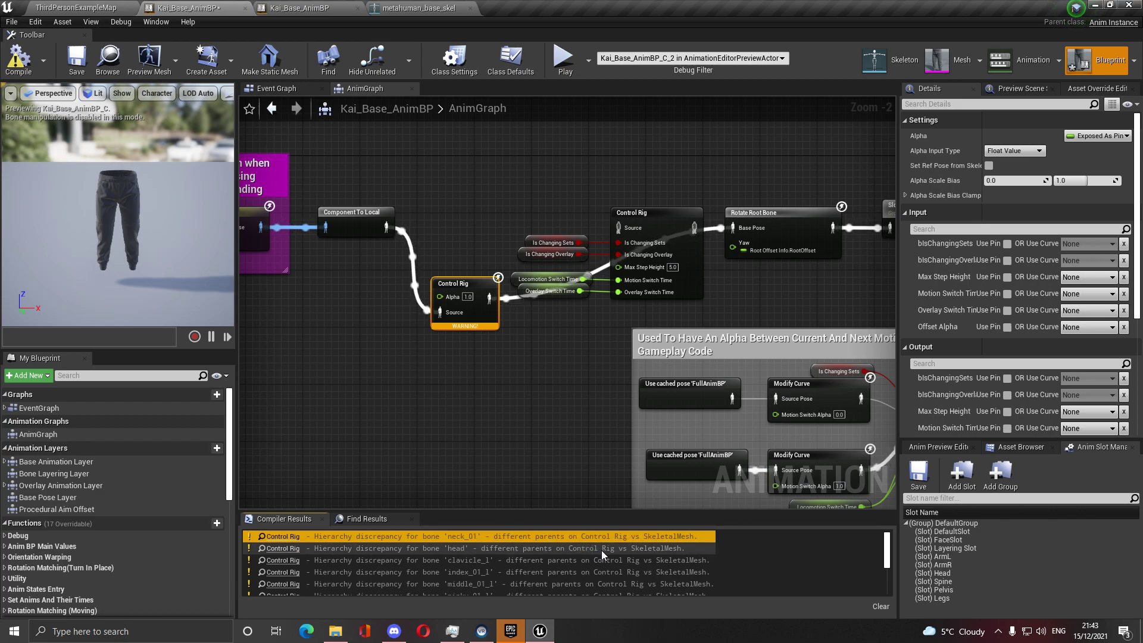
scroll(602, 552, "down", 3)
scroll(602, 555, "up", 5)
left_click(595, 560)
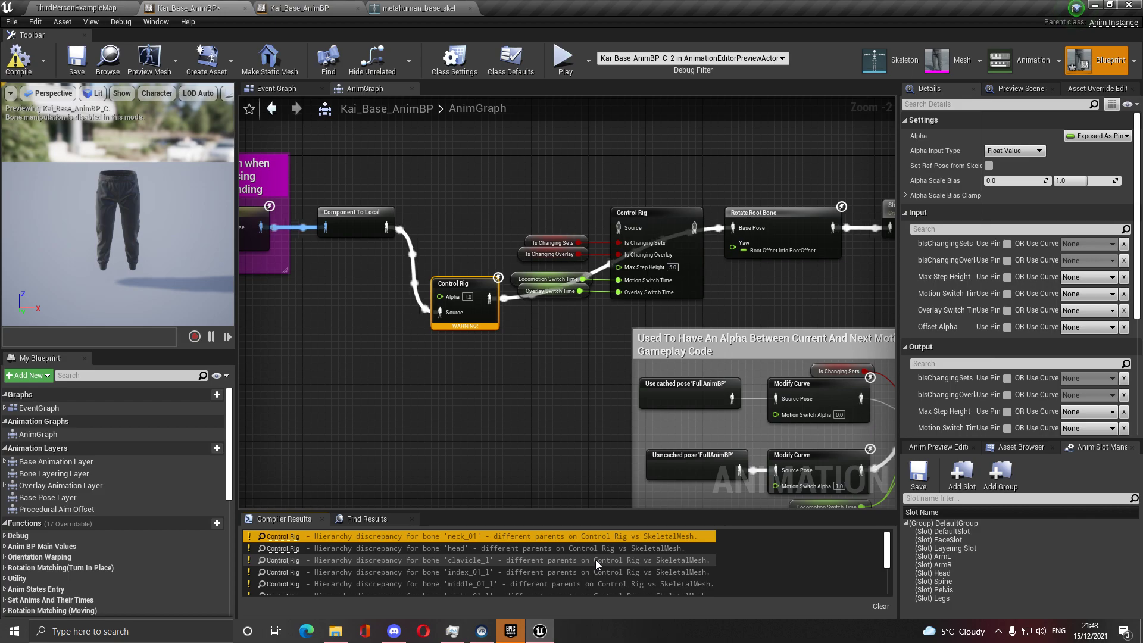
left_click(469, 315)
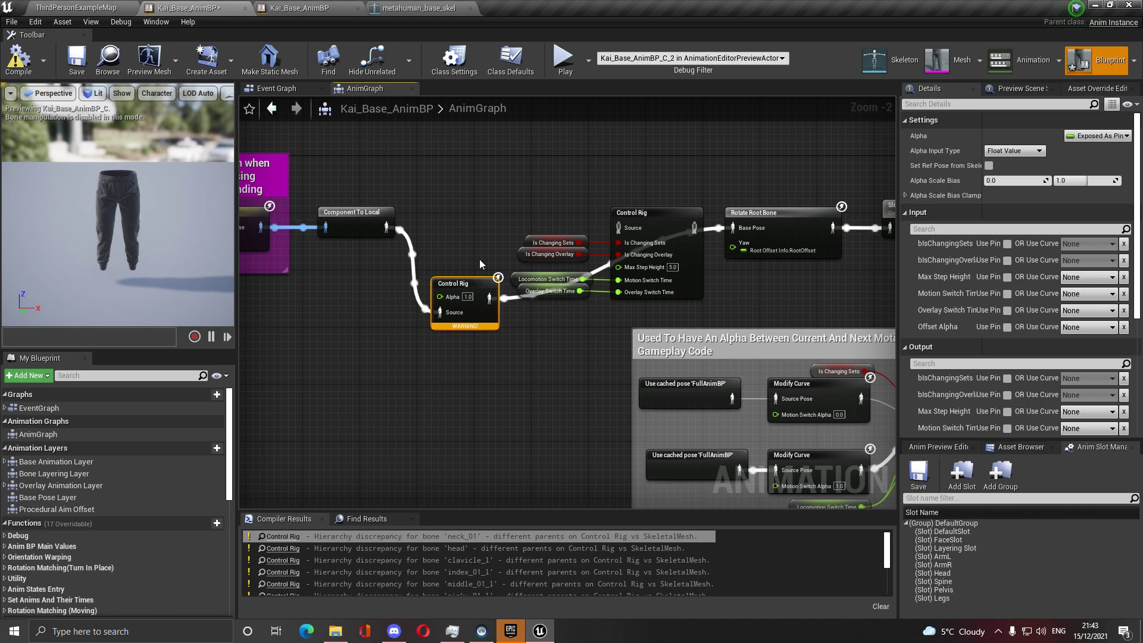
Wire Component To Local straight into Rotate Root Bone's Base Pose and compile
left_click_drag(393, 226, 731, 226)
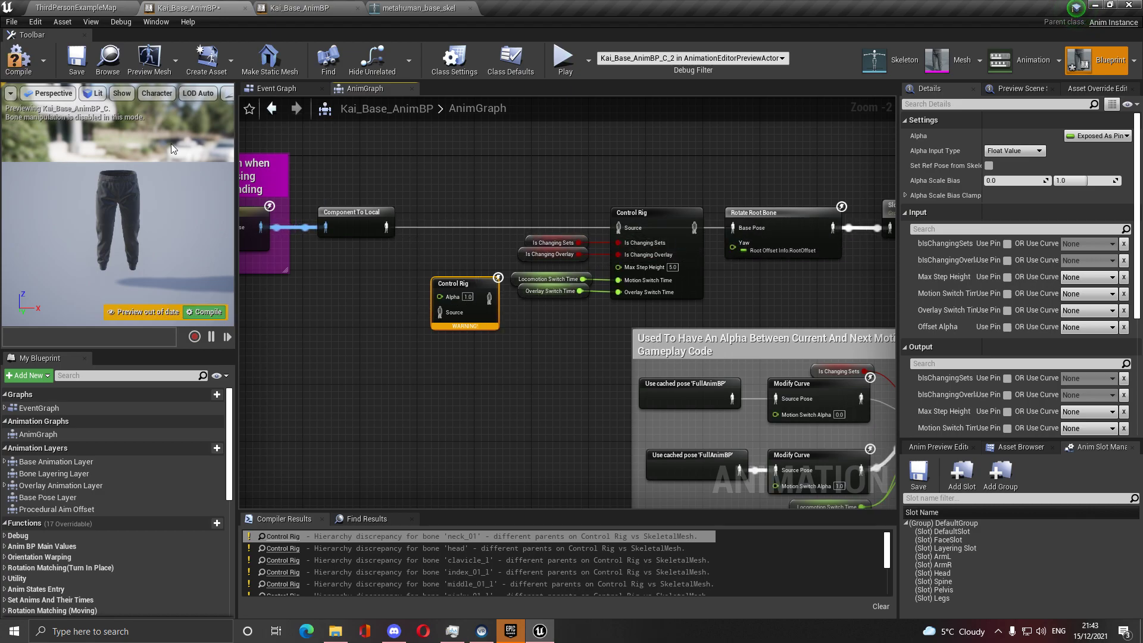
left_click(22, 67)
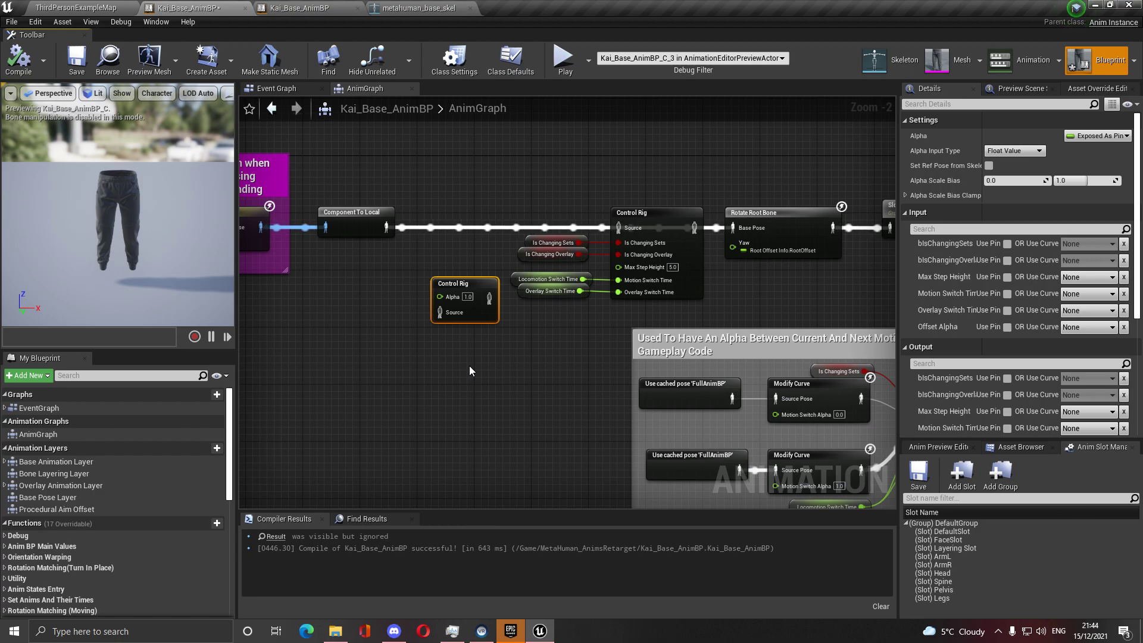
scroll(1048, 353, "down", 4)
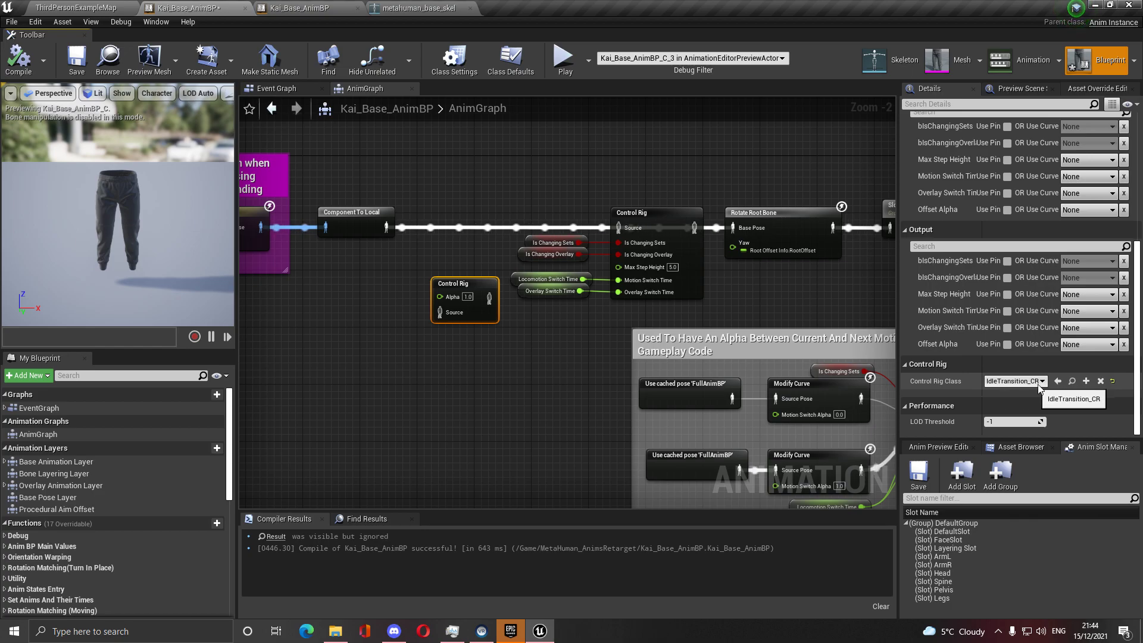
Duplicate IdleTransition_CR in Control_Rigs as IdleTransition_CR1 and open the copy for editing
left_click(1072, 382)
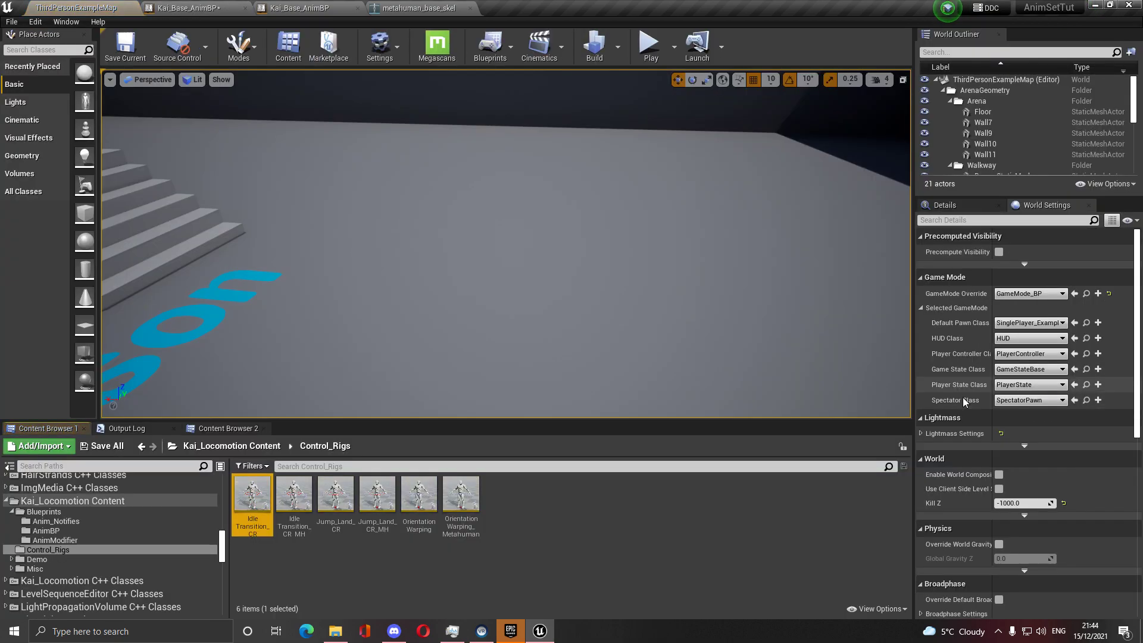
right_click(250, 504)
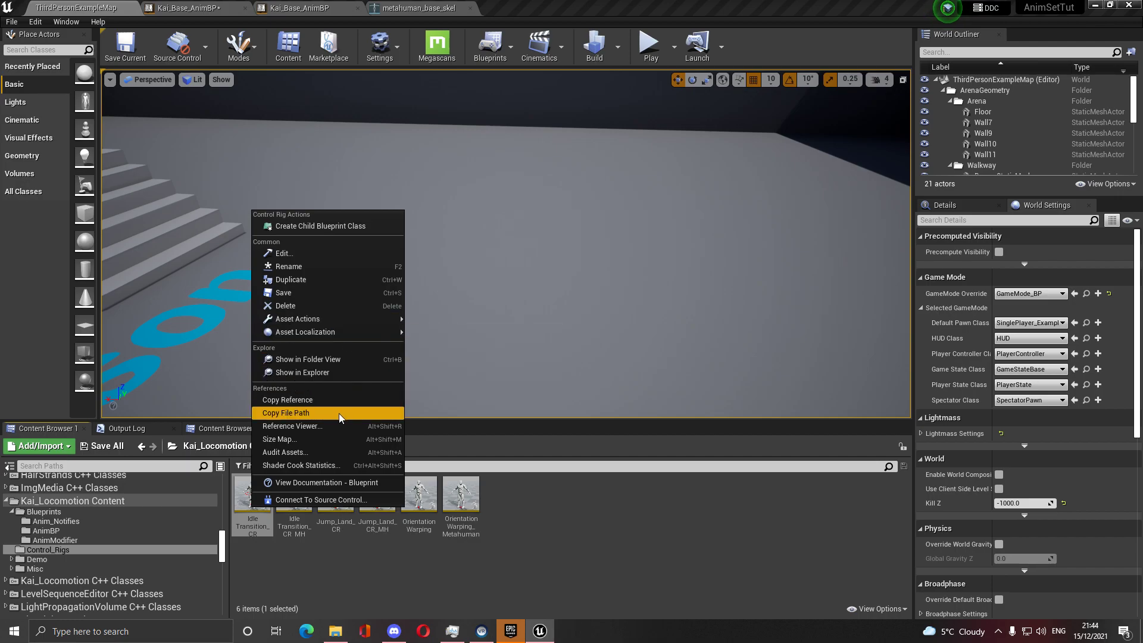
mouse_move(325, 335)
left_click(330, 279)
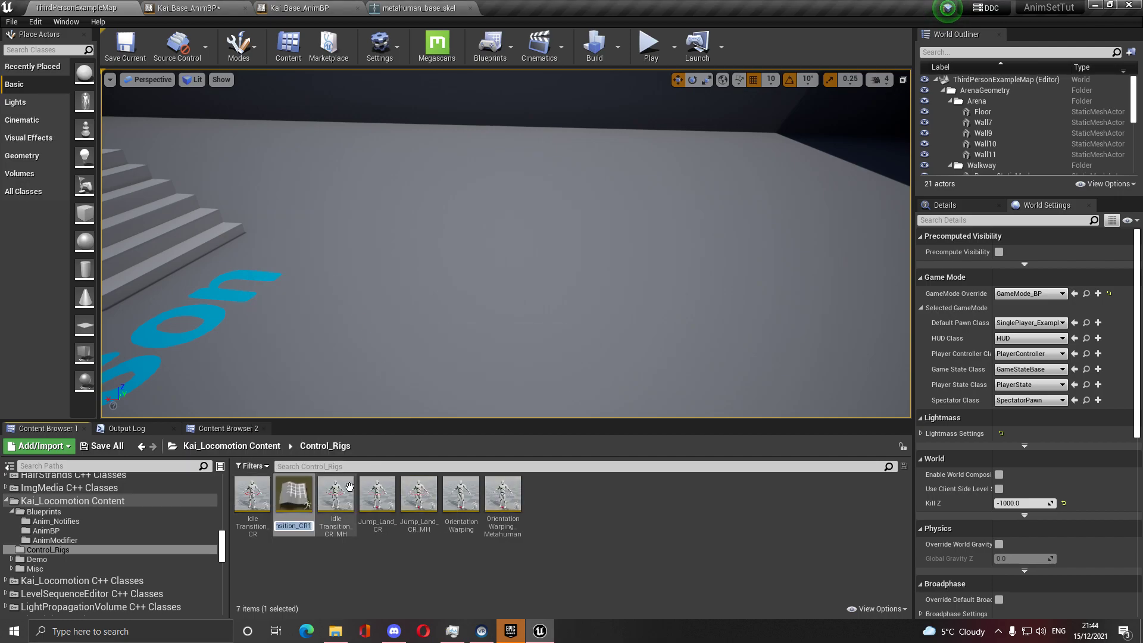
key("Return")
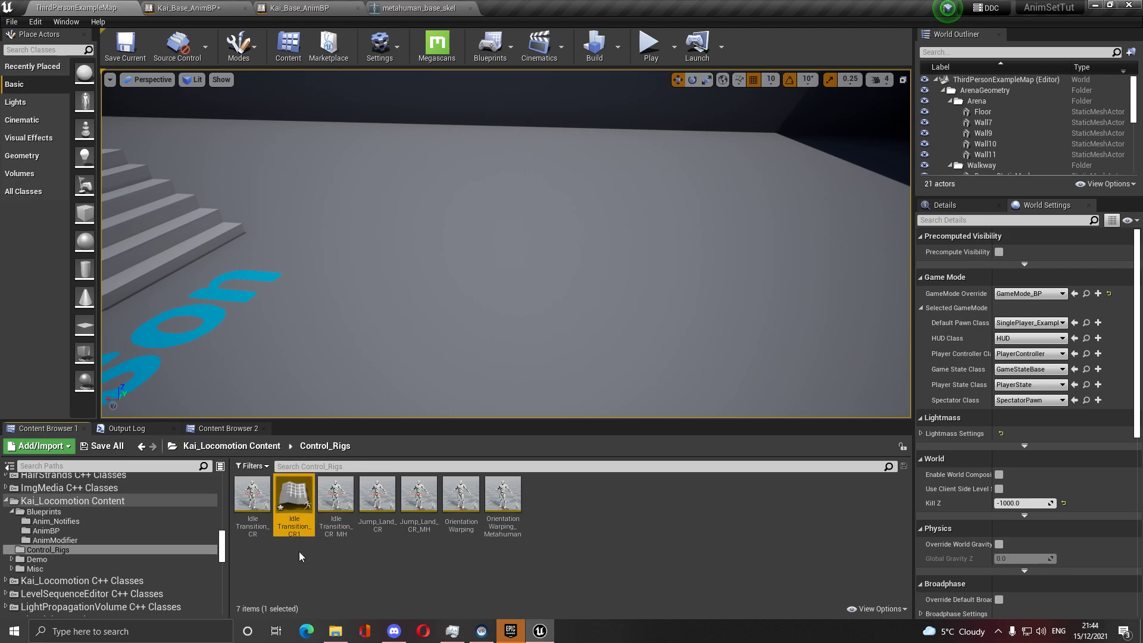
left_click(326, 535)
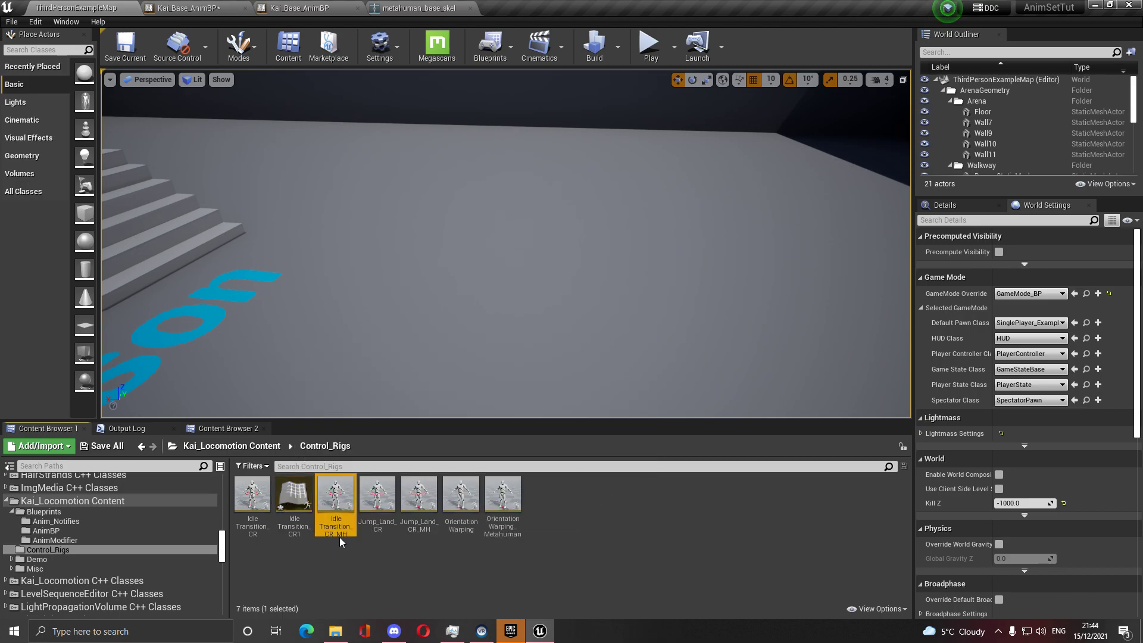
double_click(296, 505)
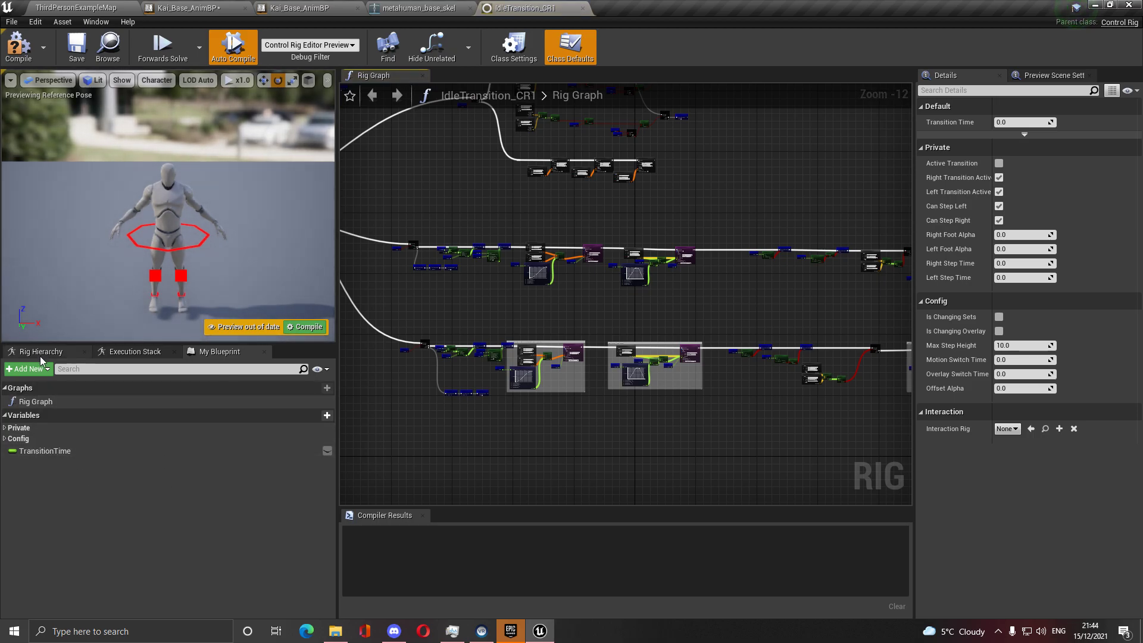
Find the body mesh used by the BP_Yuri blueprint in the MetaHumans > Yuri folder
left_click(41, 352)
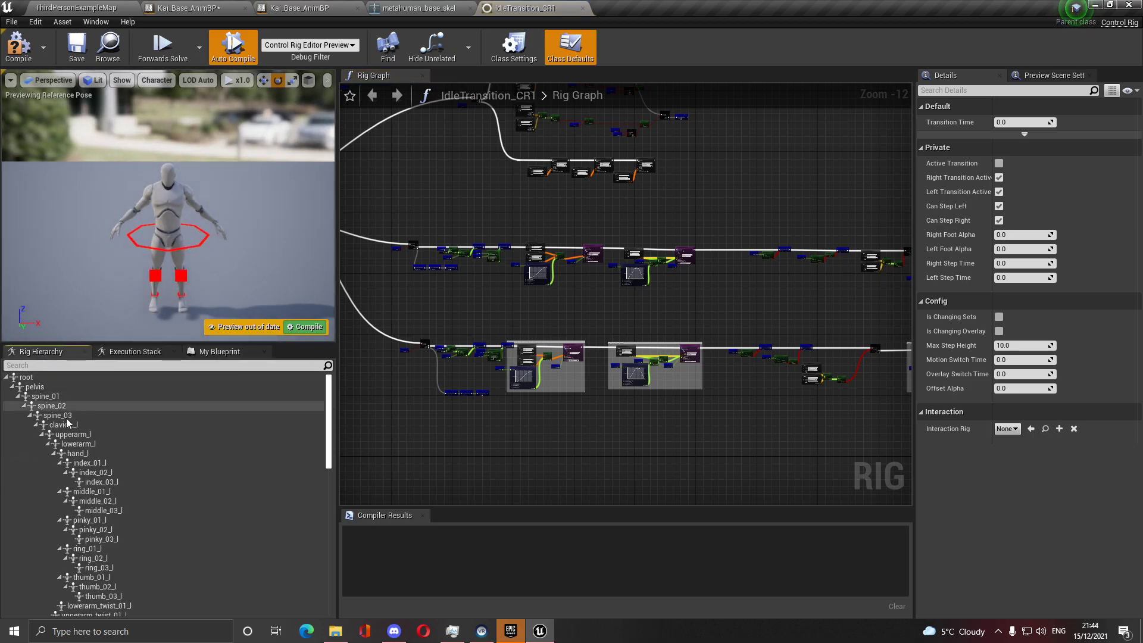
right_click(88, 424)
mouse_move(143, 414)
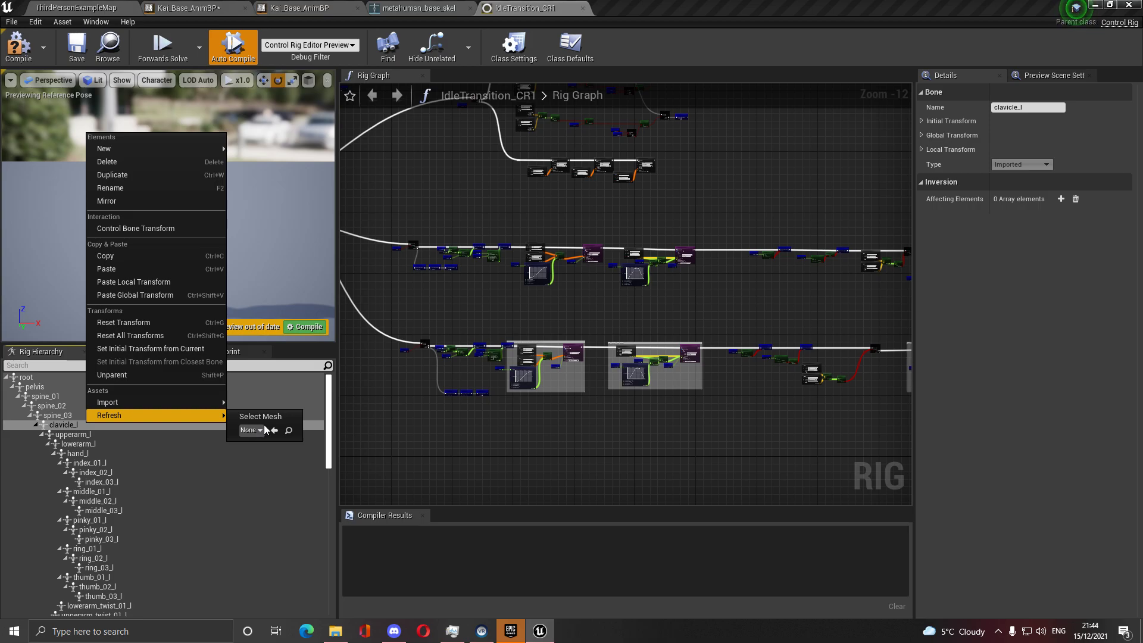
left_click(77, 7)
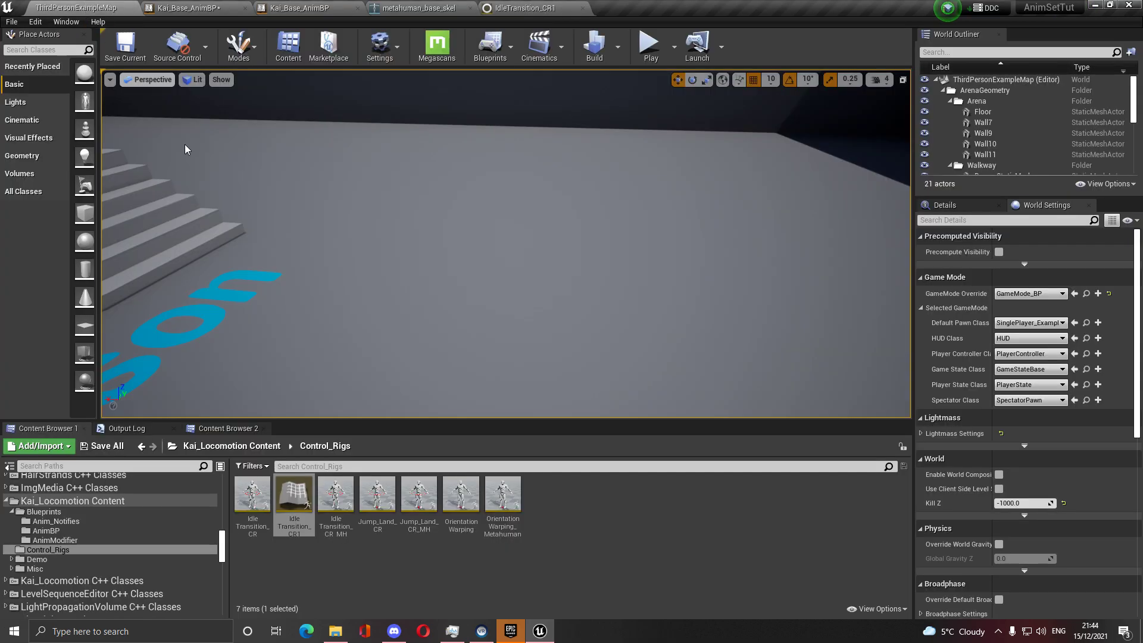
left_click(228, 428)
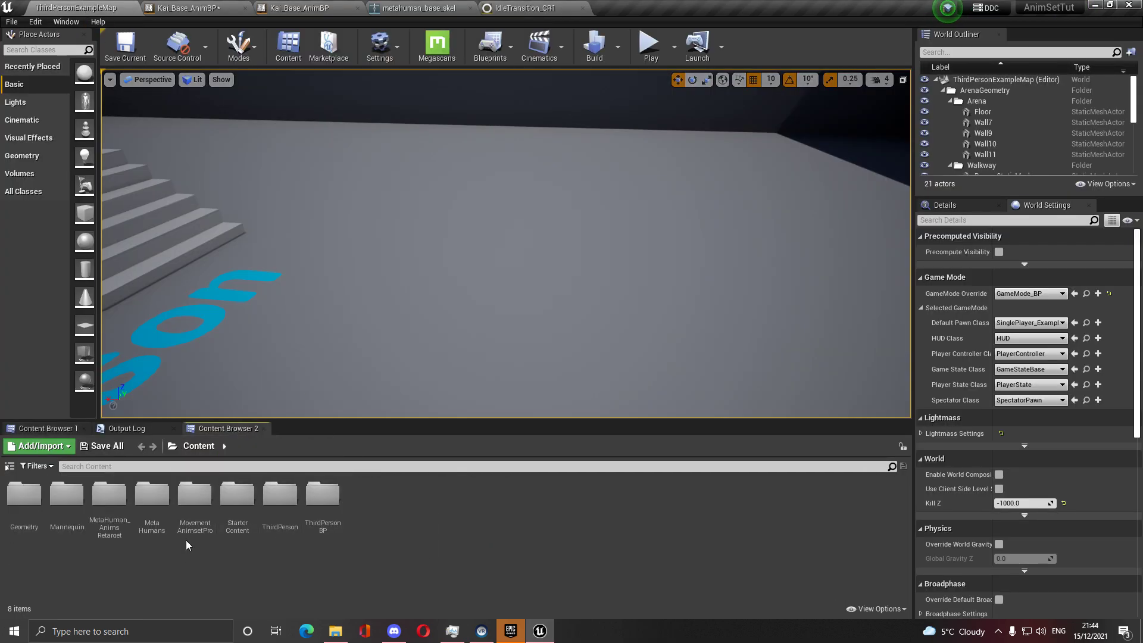
double_click(152, 494)
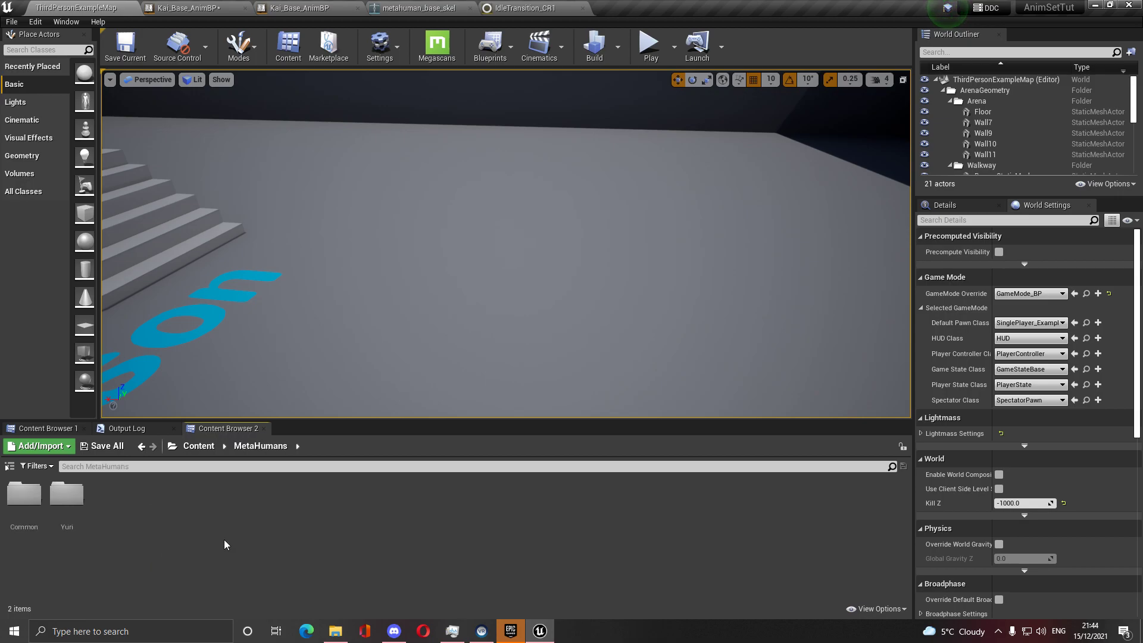
double_click(67, 494)
left_click(293, 499)
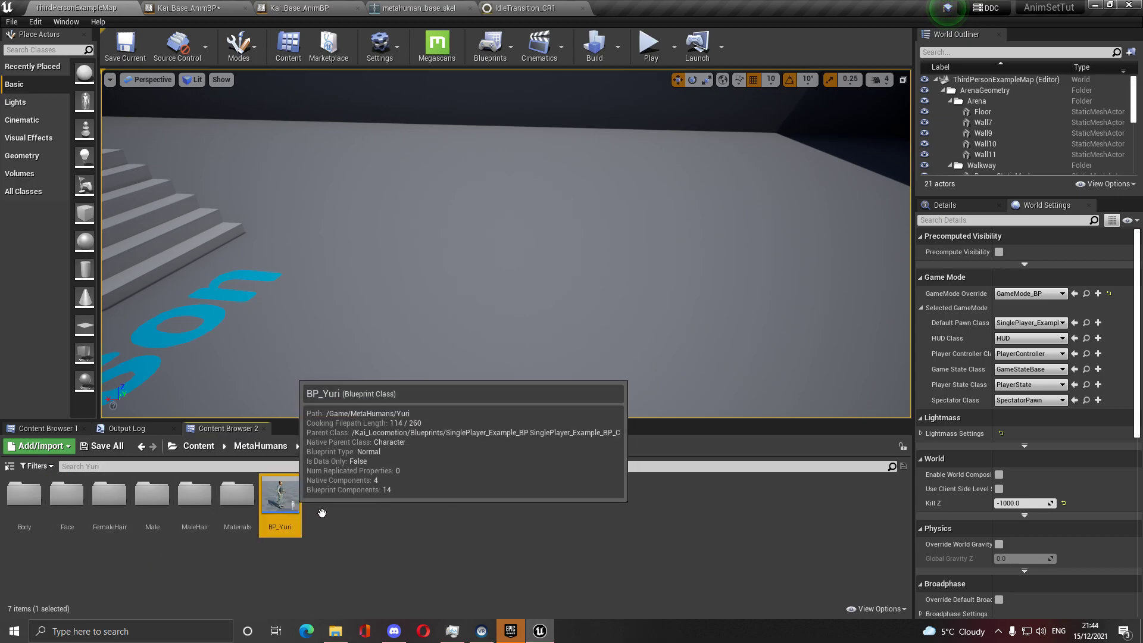
double_click(287, 502)
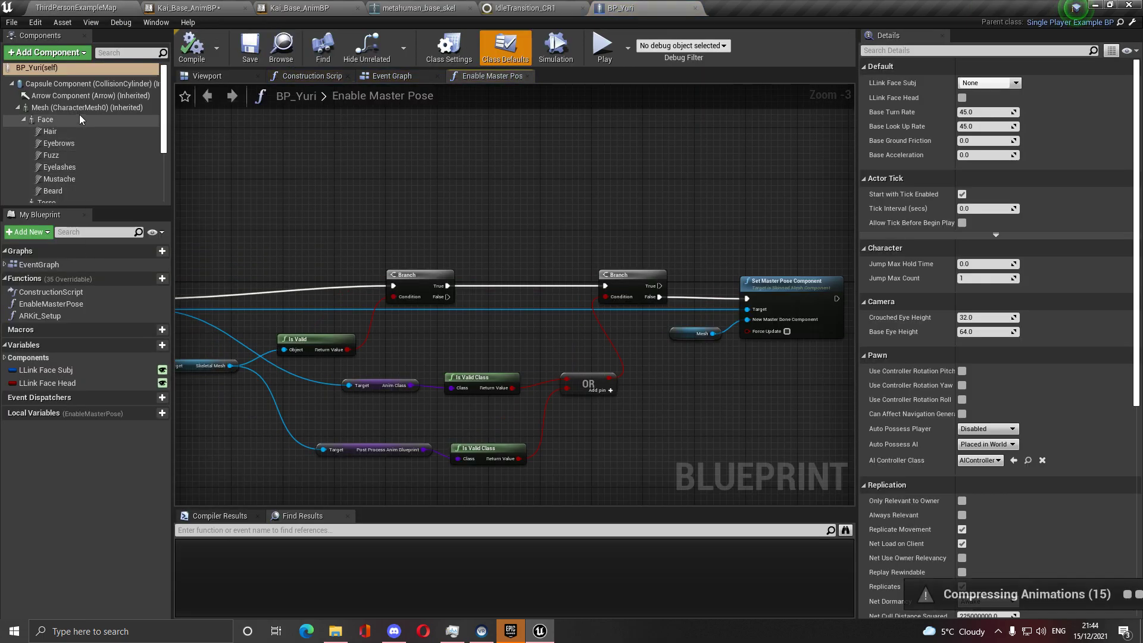
left_click(82, 119)
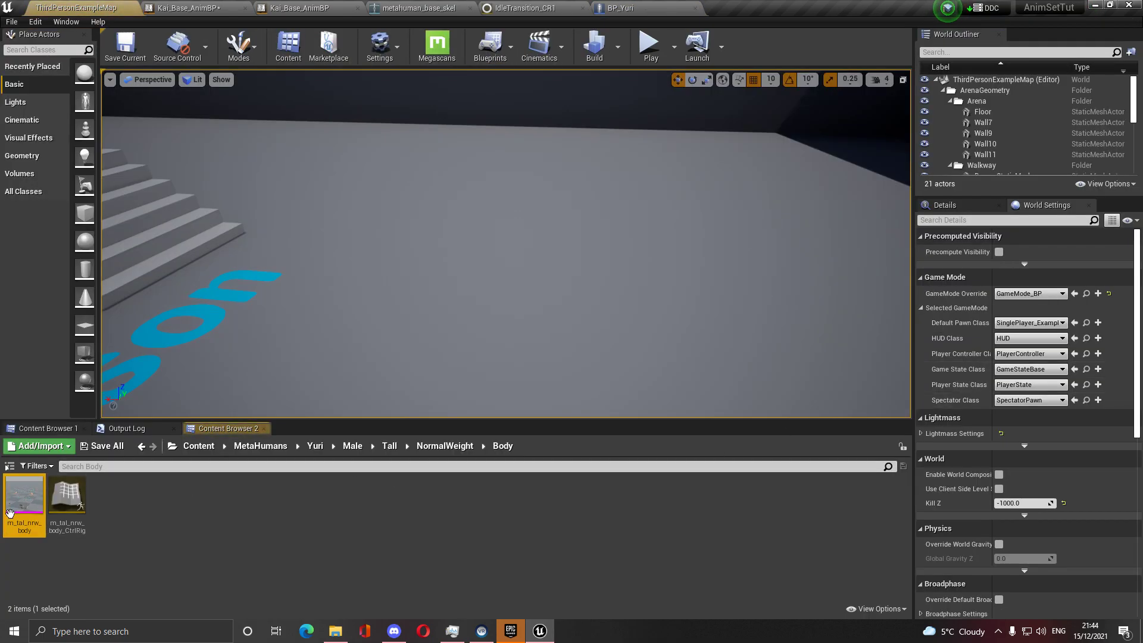
Refresh IdleTransition_CR1's Rig Hierarchy from the selected m_tal_nrw_body mesh
left_click(521, 8)
right_click(117, 436)
mouse_move(168, 430)
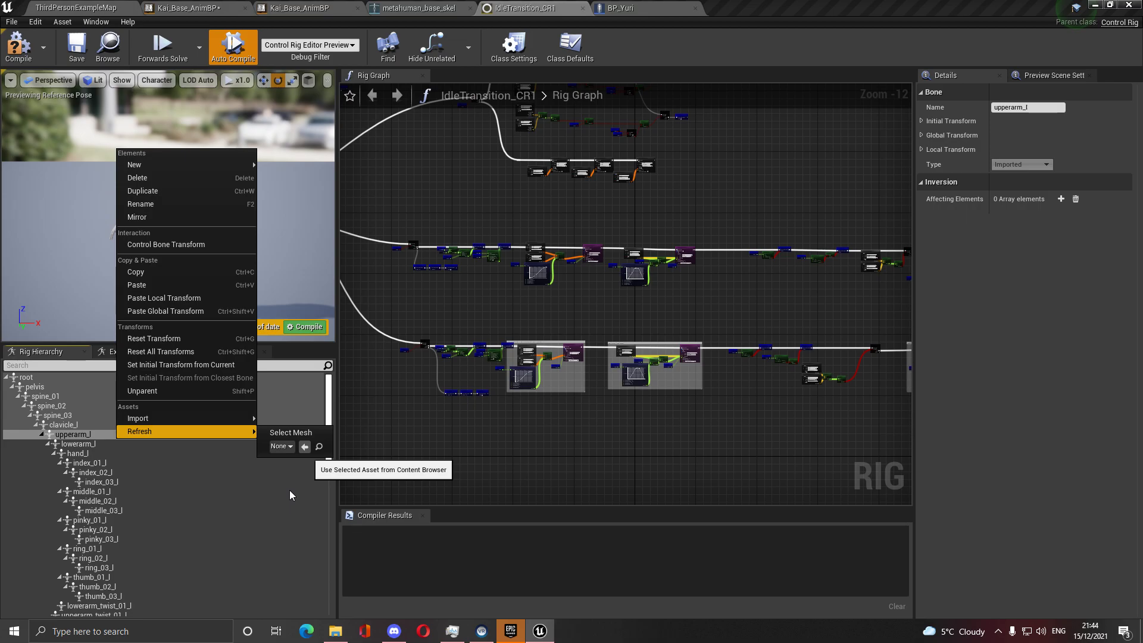
scroll(172, 461, "down", 3)
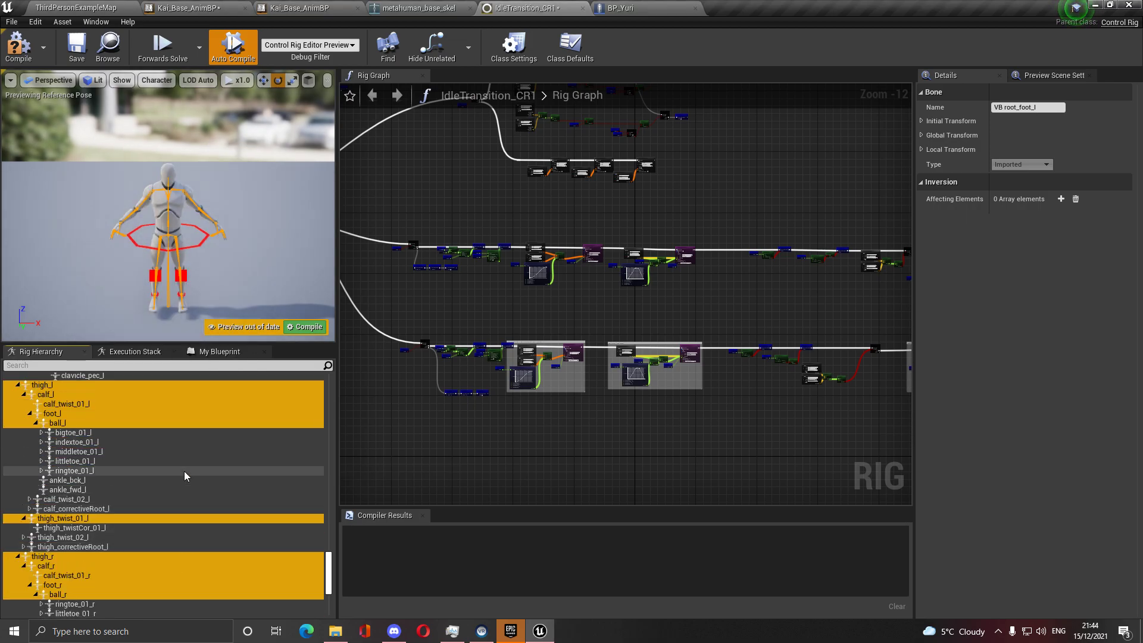
scroll(184, 470, "up", 10)
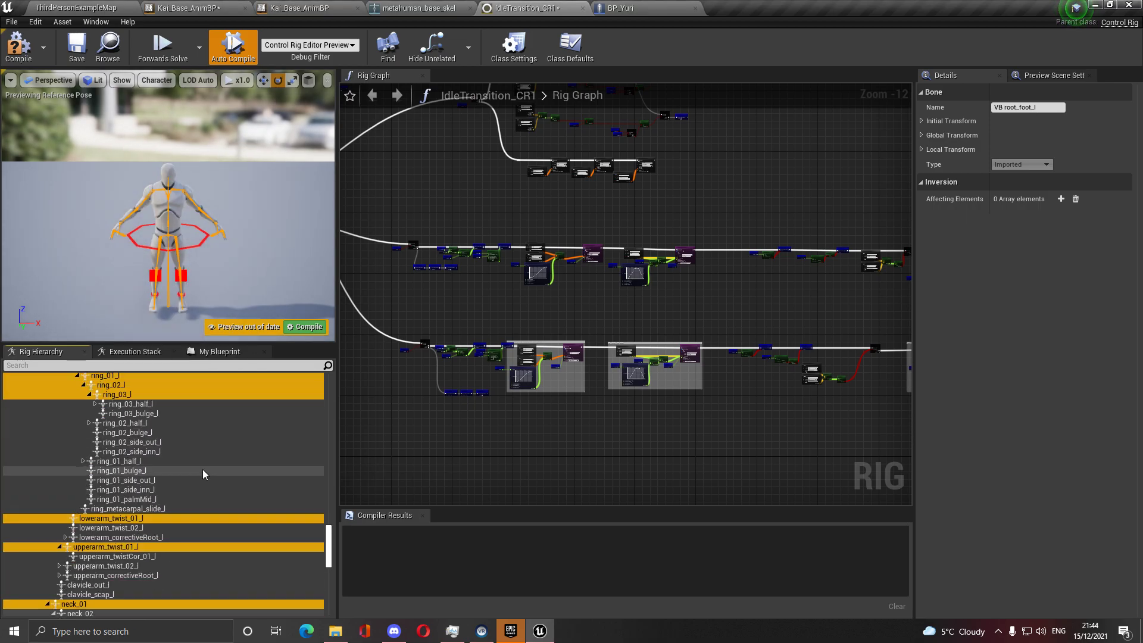
scroll(202, 473, "up", 5)
Rename the OrientationWarping_Metahuman control rig to OrientationWarping_MH
left_click(119, 8)
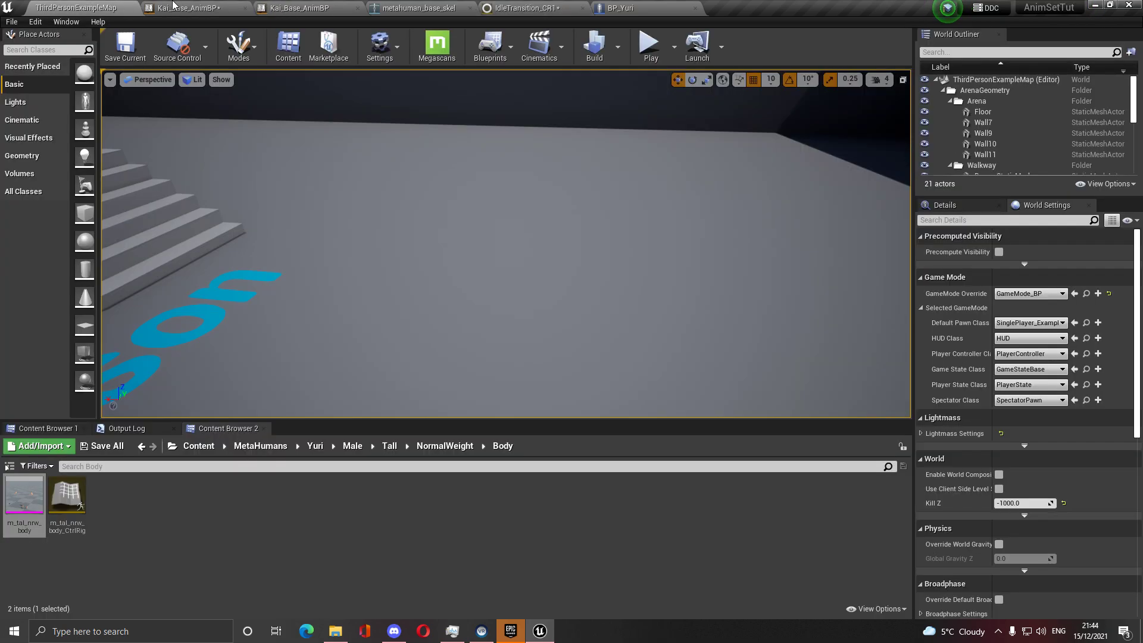
left_click(526, 8)
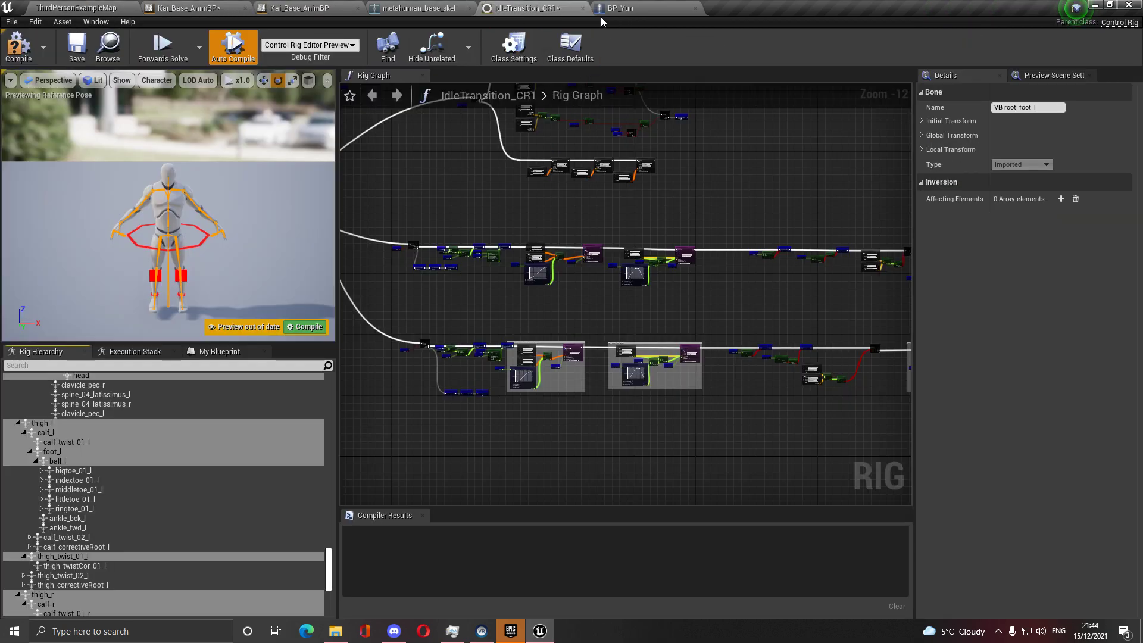
left_click(106, 47)
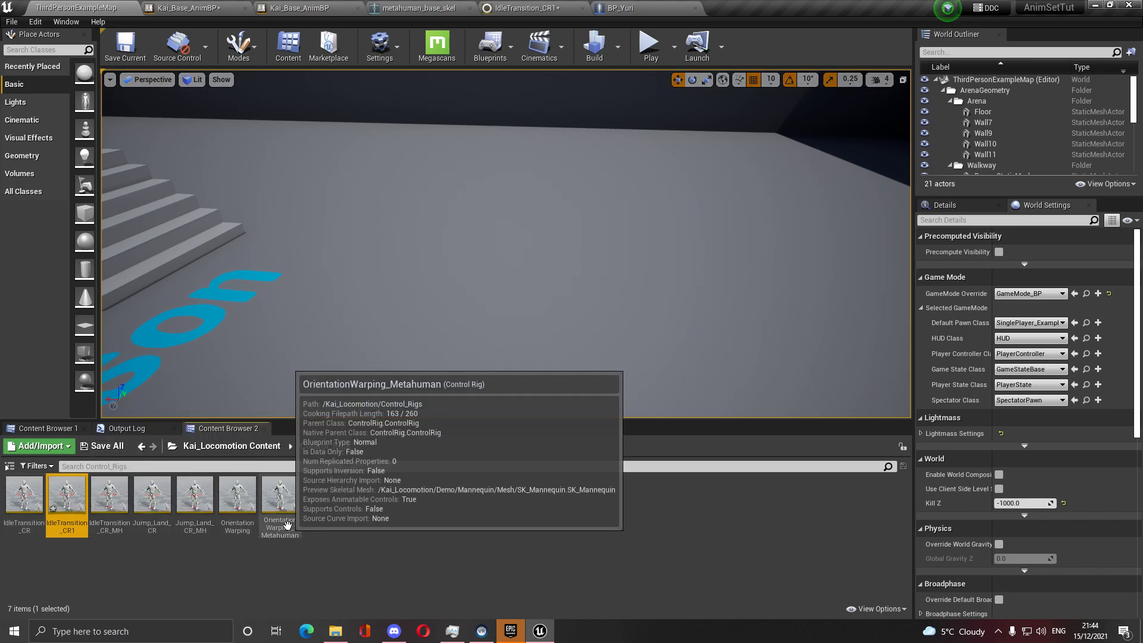
left_click(274, 536)
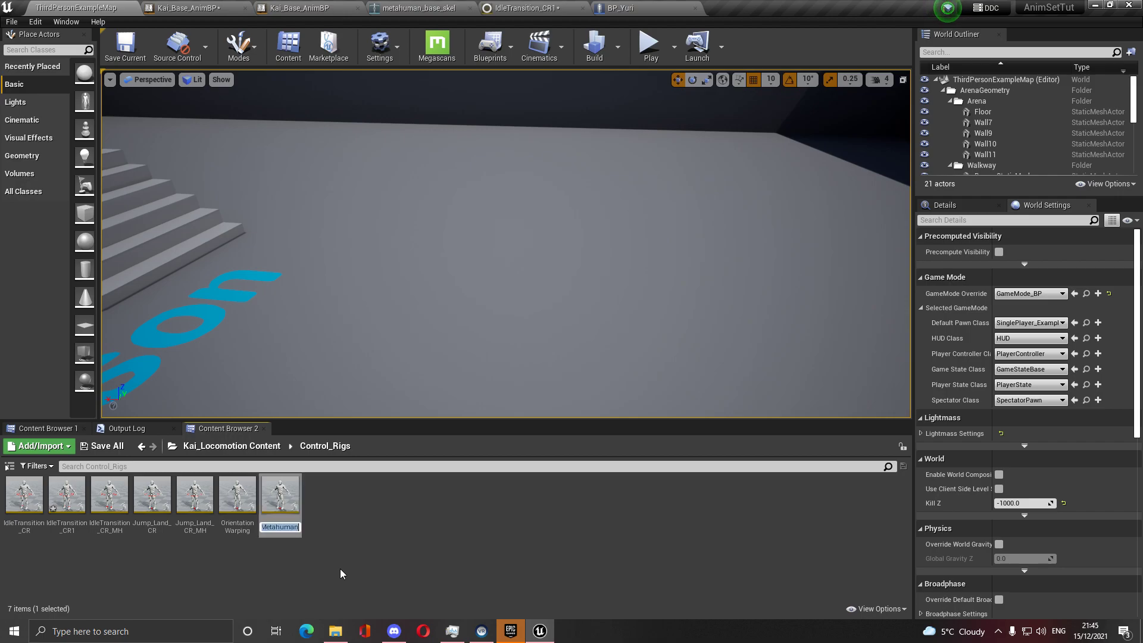
key("End")
key("BackSpace")
key("BackSpace")
key("BackSpace")
key("BackSpace")
key("BackSpace")
key("BackSpace")
key("BackSpace")
key("BackSpace")
type("H")
key("Return")
Check the details of IdleTransition_CR_MH, Jump_Land_CR, Jump_Land_CR_MH and OrientationWarping_MH
left_click(108, 498)
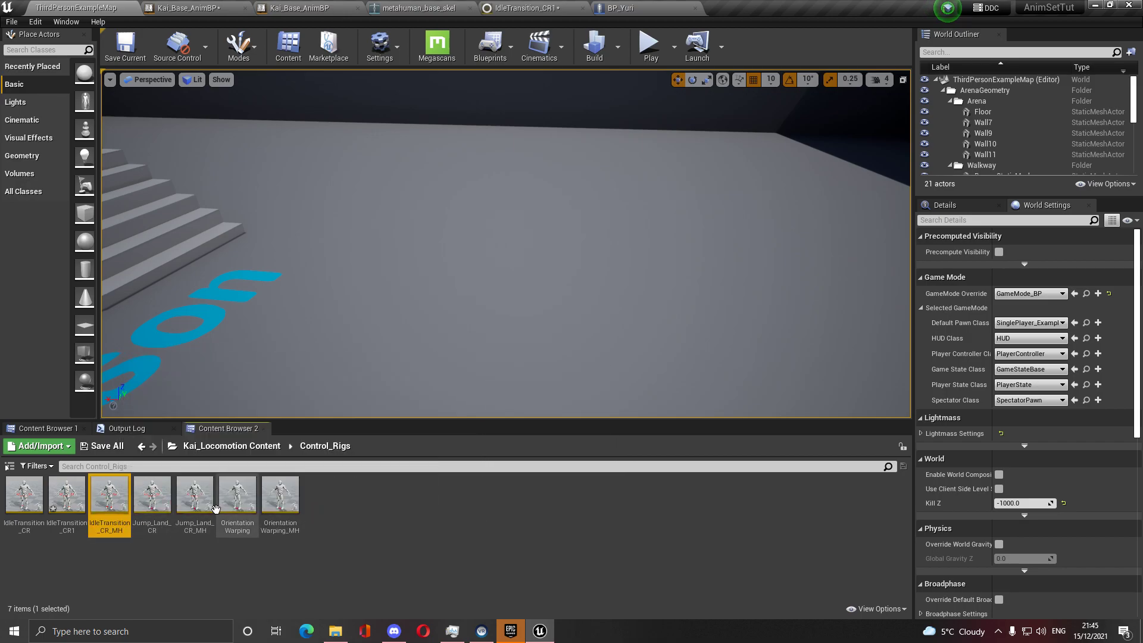
left_click(195, 494)
left_click(279, 494)
left_click(169, 499)
left_click(280, 494)
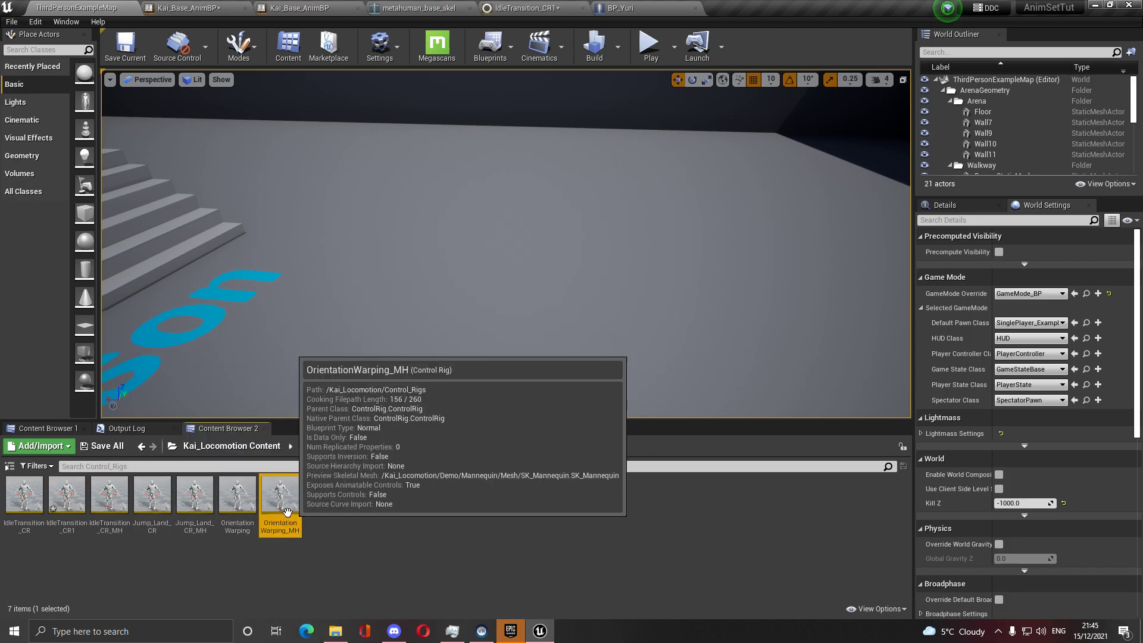
left_click(194, 494)
left_click(109, 494)
Set the new Control Rig node to IdleTransition_CR_MH, fed from Component To Local, output onward
left_click(197, 8)
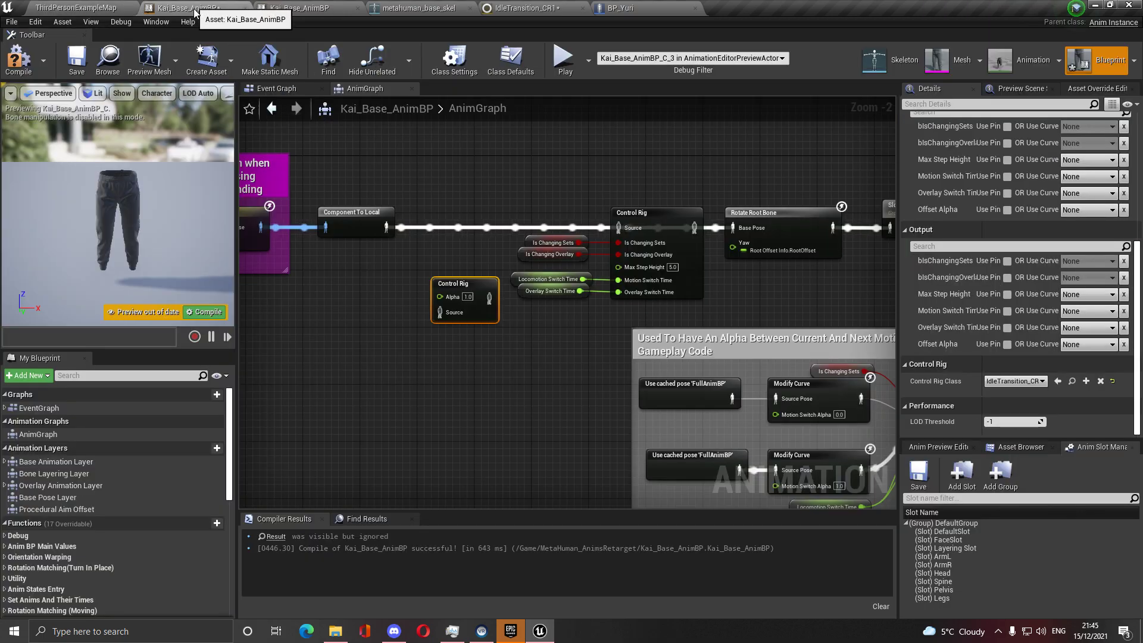
scroll(1012, 297, "down", 4)
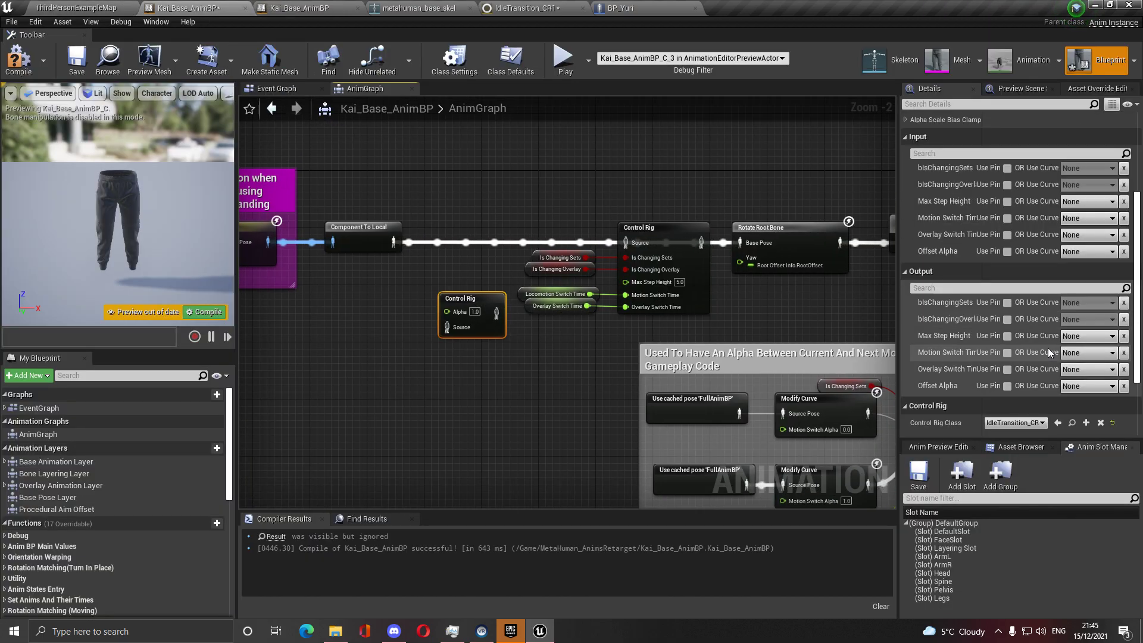
left_click(1015, 381)
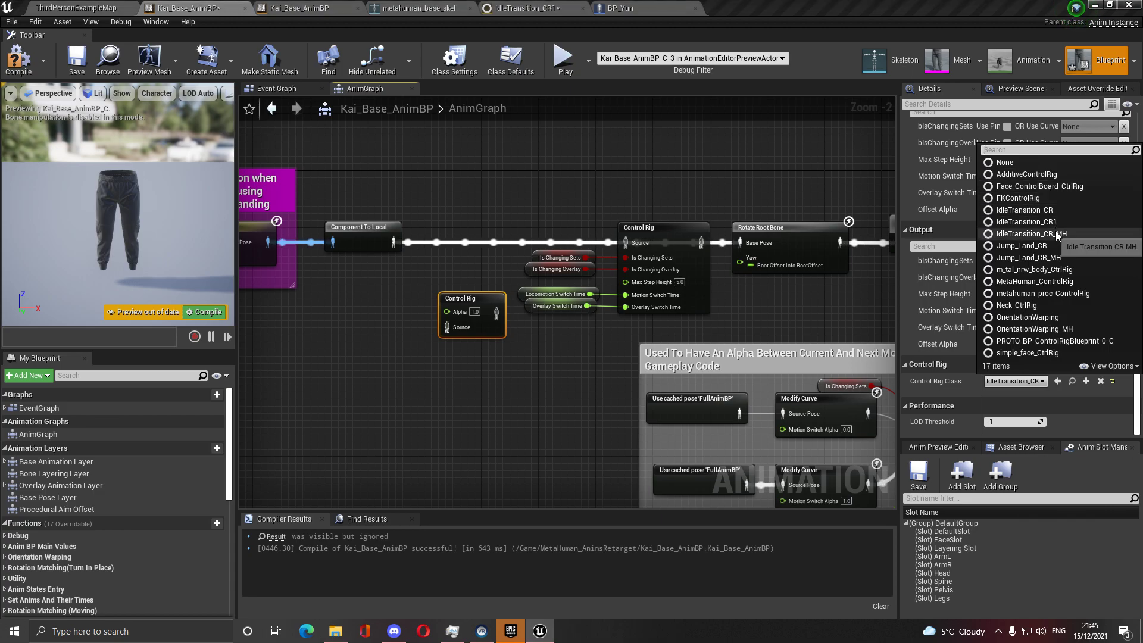
left_click(1027, 222)
left_click_drag(447, 327, 392, 242)
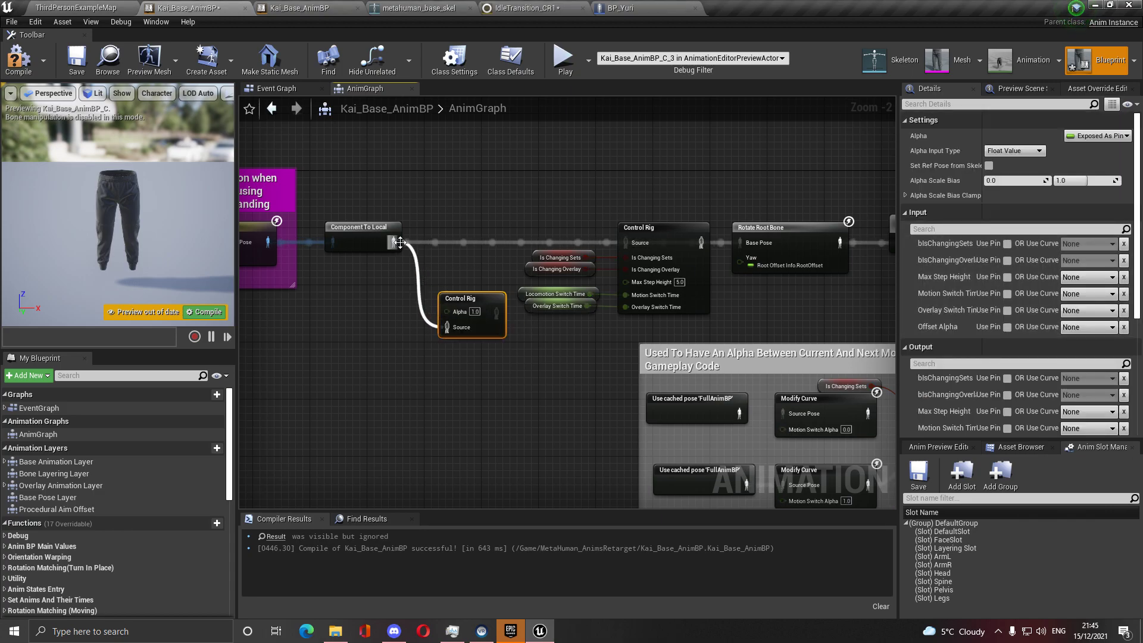
left_click_drag(496, 313, 745, 249)
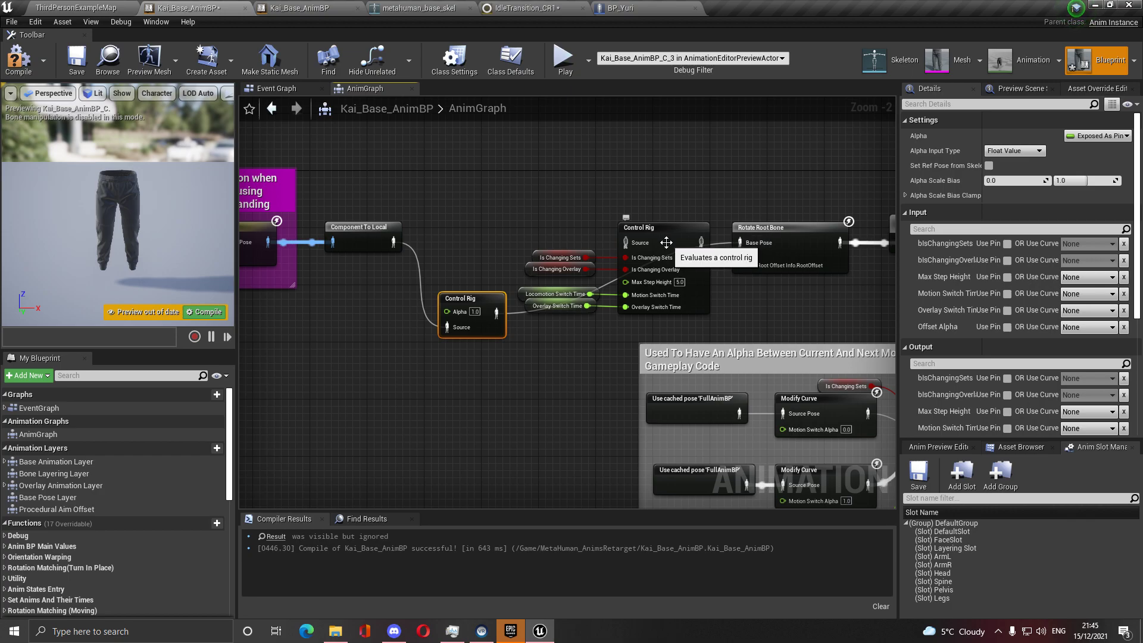
Expose bIsChangingSets, bIsChangingOverlay, Max Step Height, Motion Switch Time and Overlay Switch Time as pins
left_click_drag(555, 274, 555, 274)
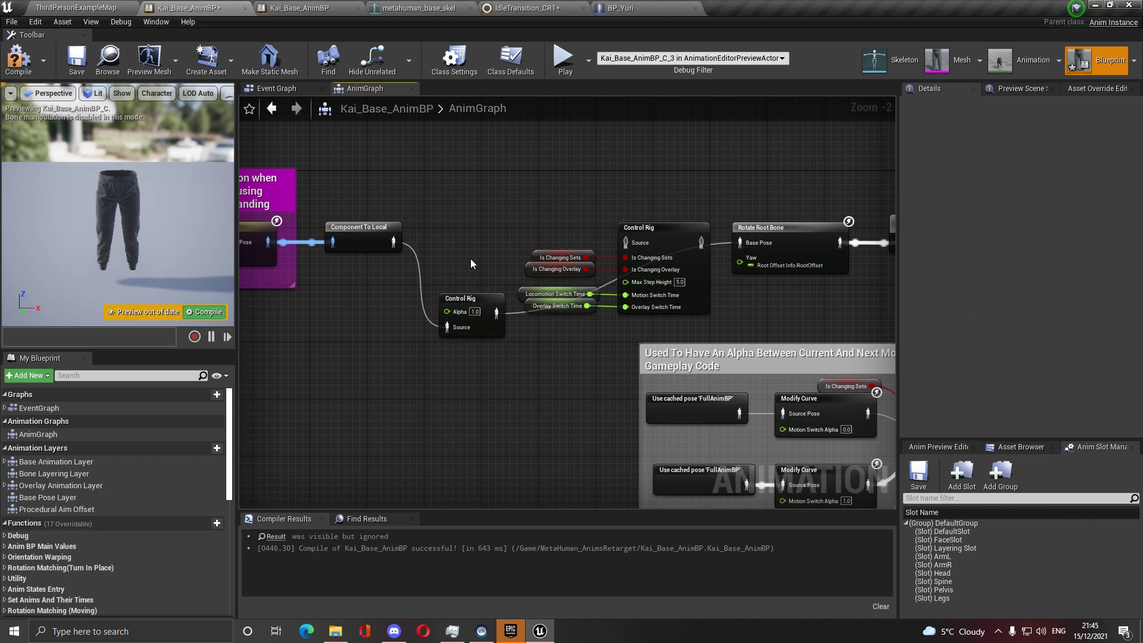
left_click(470, 299)
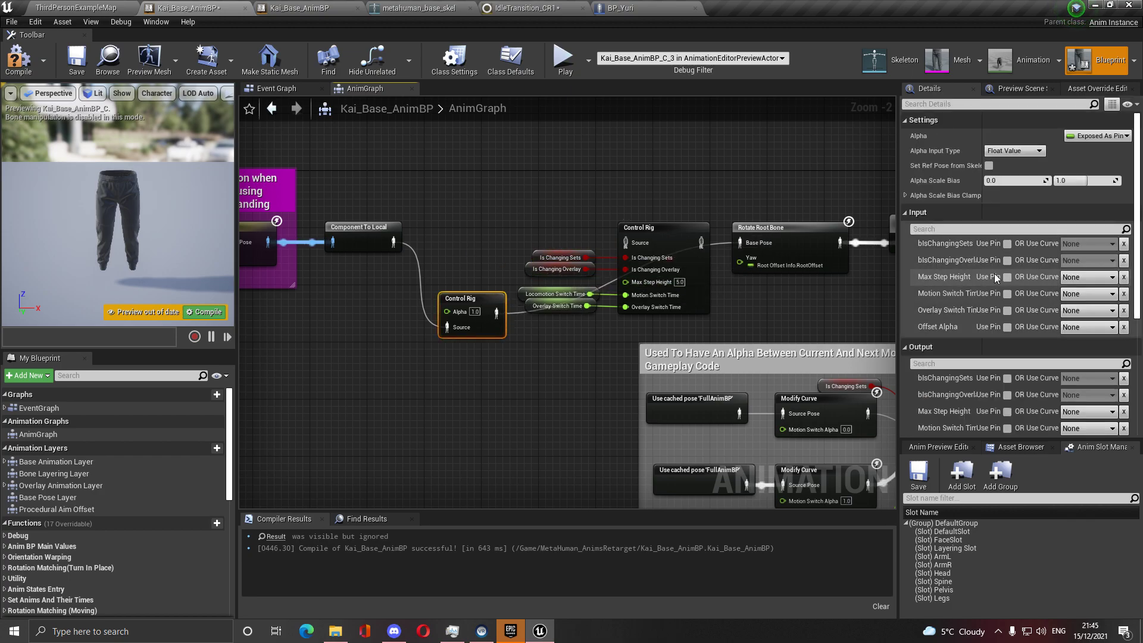
left_click(1001, 242)
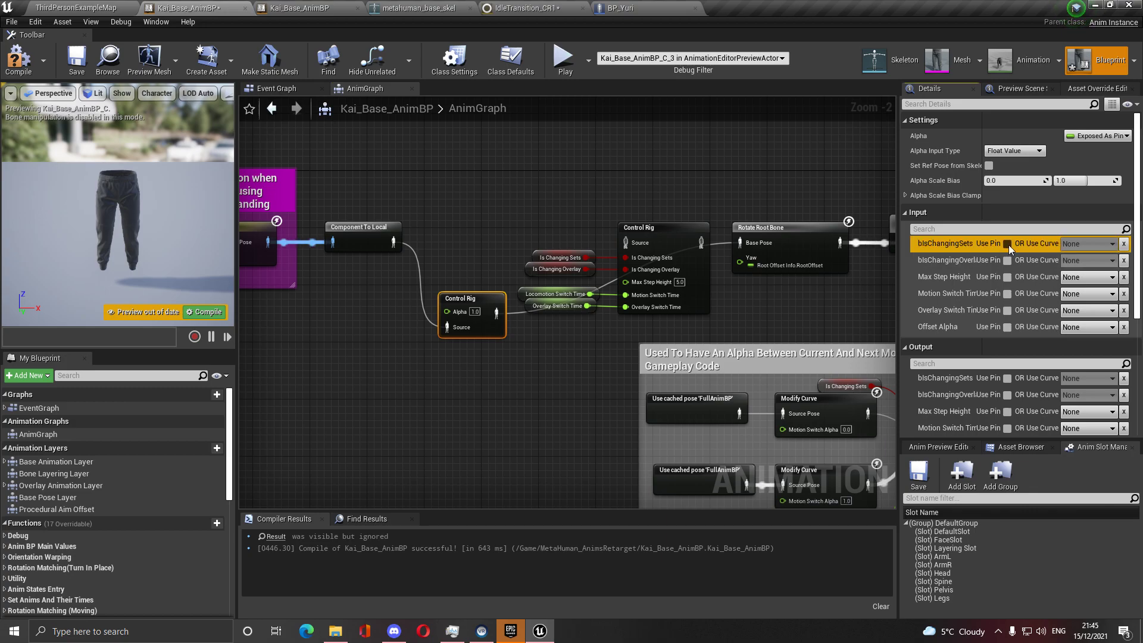
left_click(1007, 244)
left_click(1007, 261)
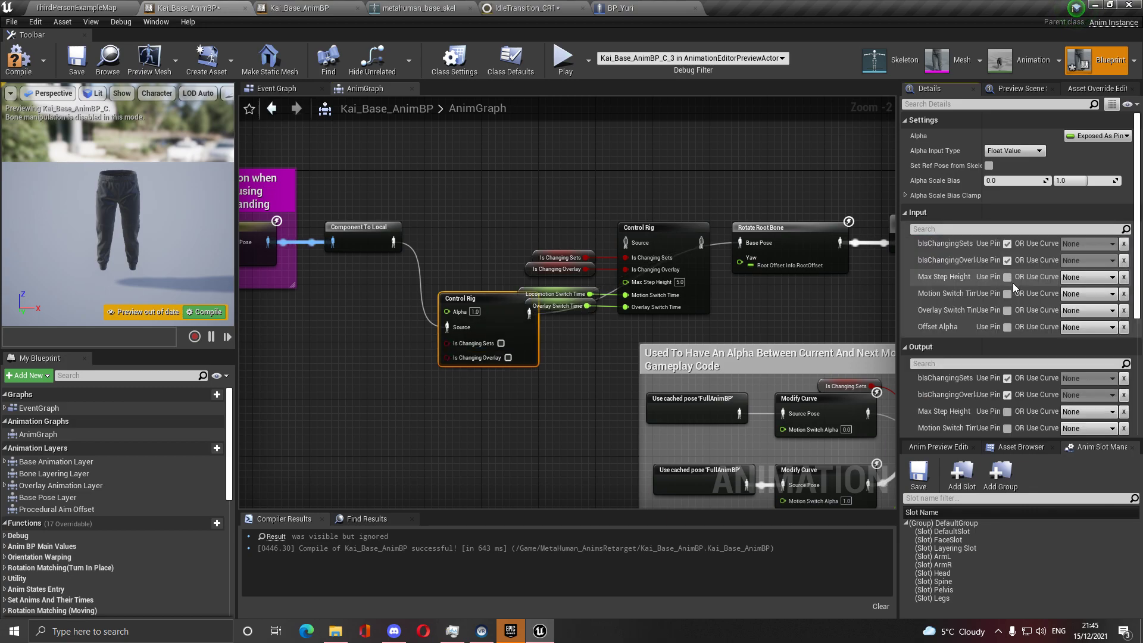
left_click(1007, 277)
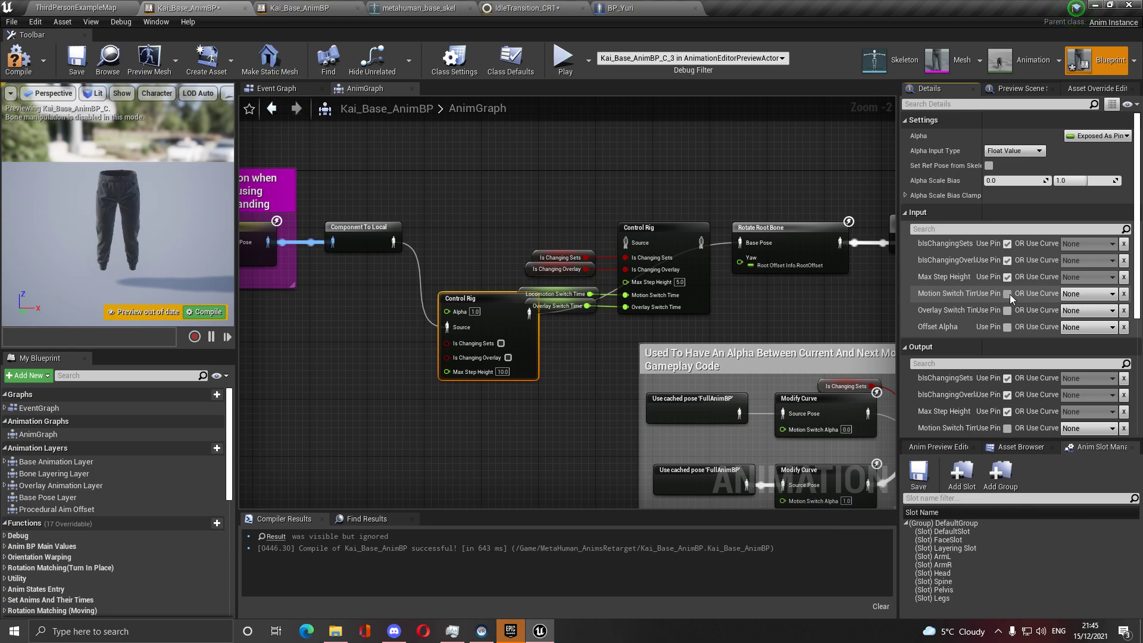
left_click(1007, 294)
left_click(1007, 310)
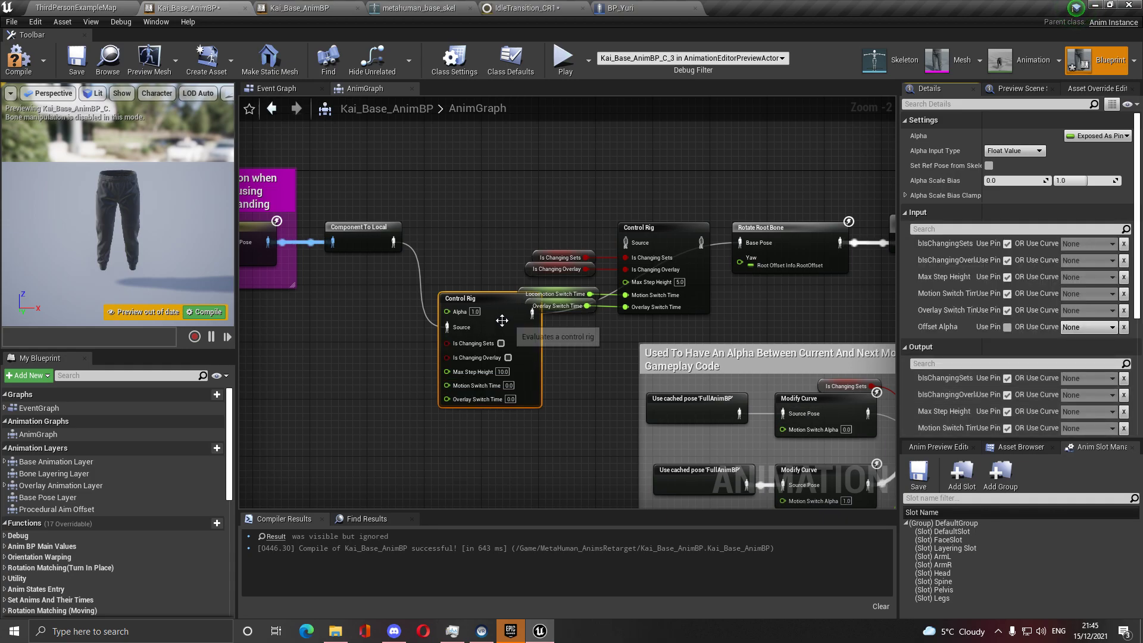
Stop exposing Alpha and gather the four variable getters beside the new node
left_click_drag(501, 320, 495, 313)
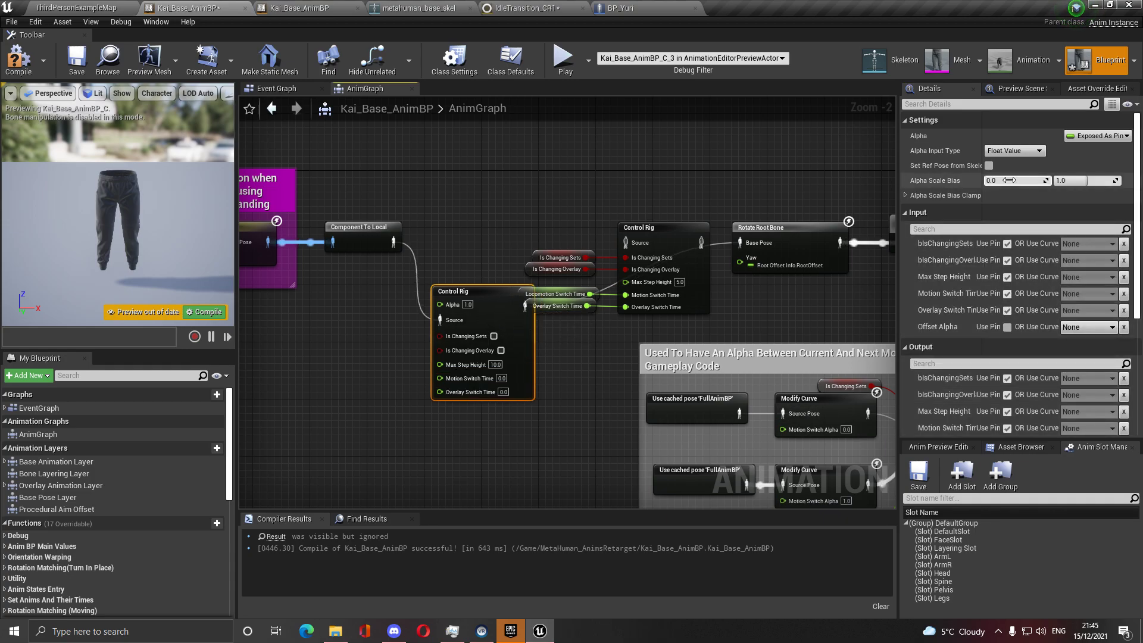
left_click(1097, 136)
left_click(1067, 163)
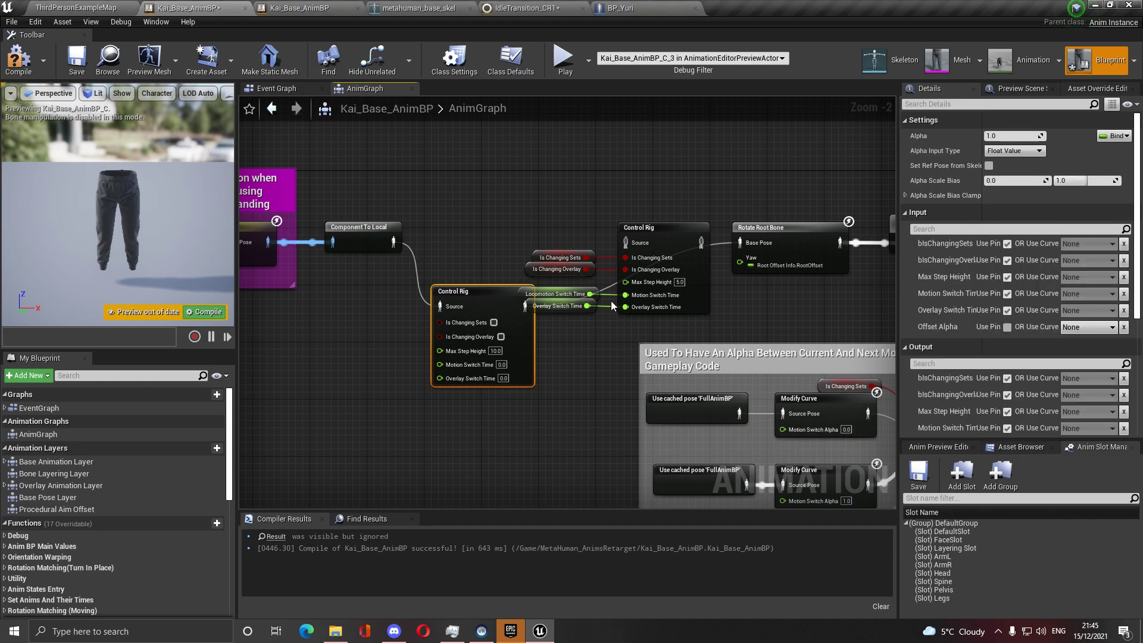
left_click_drag(602, 317, 442, 323)
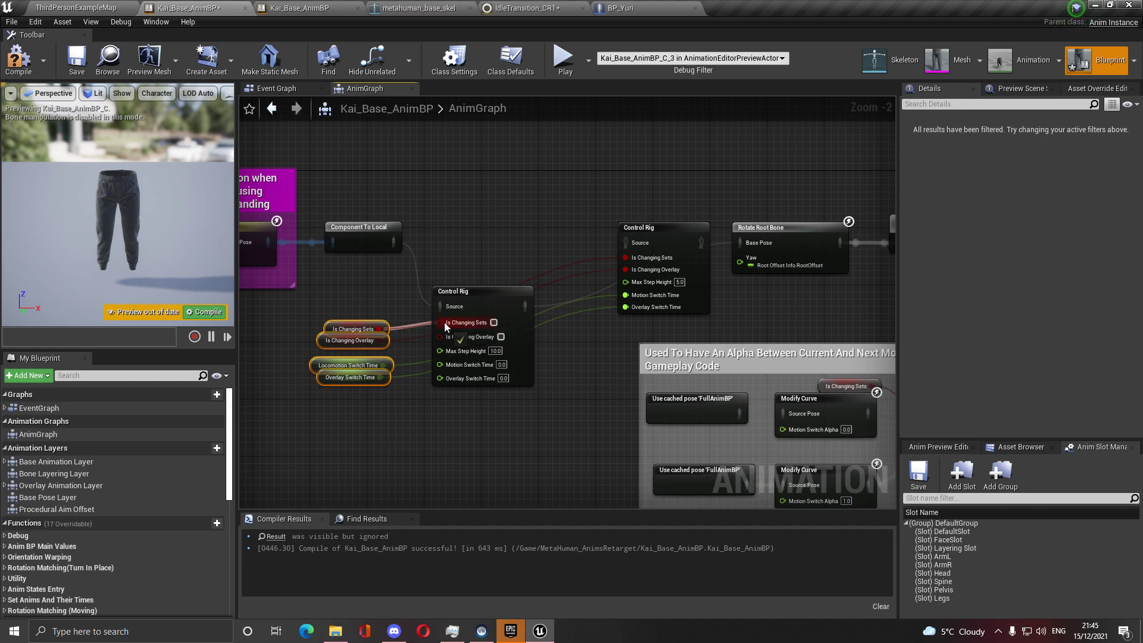
Wire the four getters into the new Control Rig, delete the old node and move the new one into its place
left_click_drag(380, 342, 441, 335)
mouse_move(382, 364)
left_mouse_down()
mouse_move(440, 359)
mouse_move(384, 377)
left_mouse_up()
left_click(657, 298)
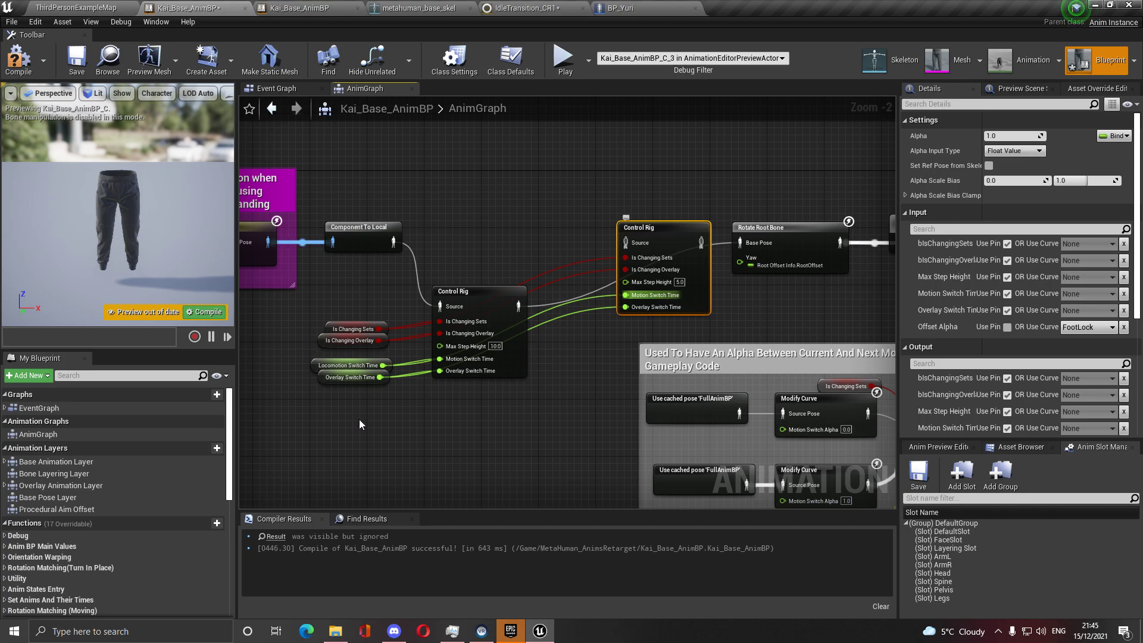
key("Delete")
left_click_drag(314, 424, 597, 237)
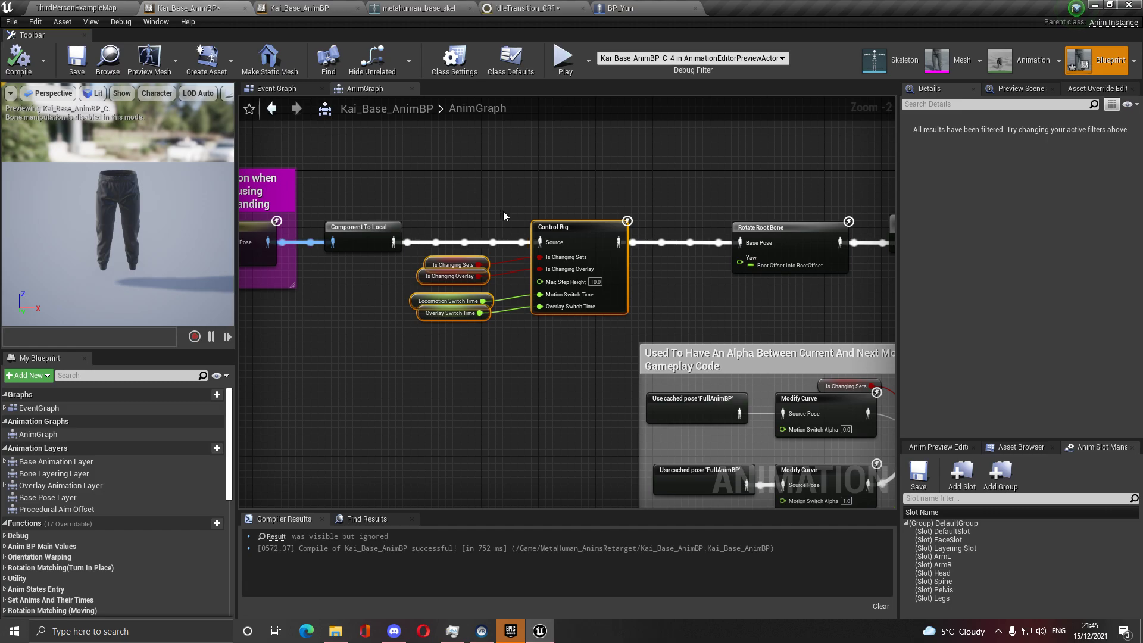
left_click(369, 519)
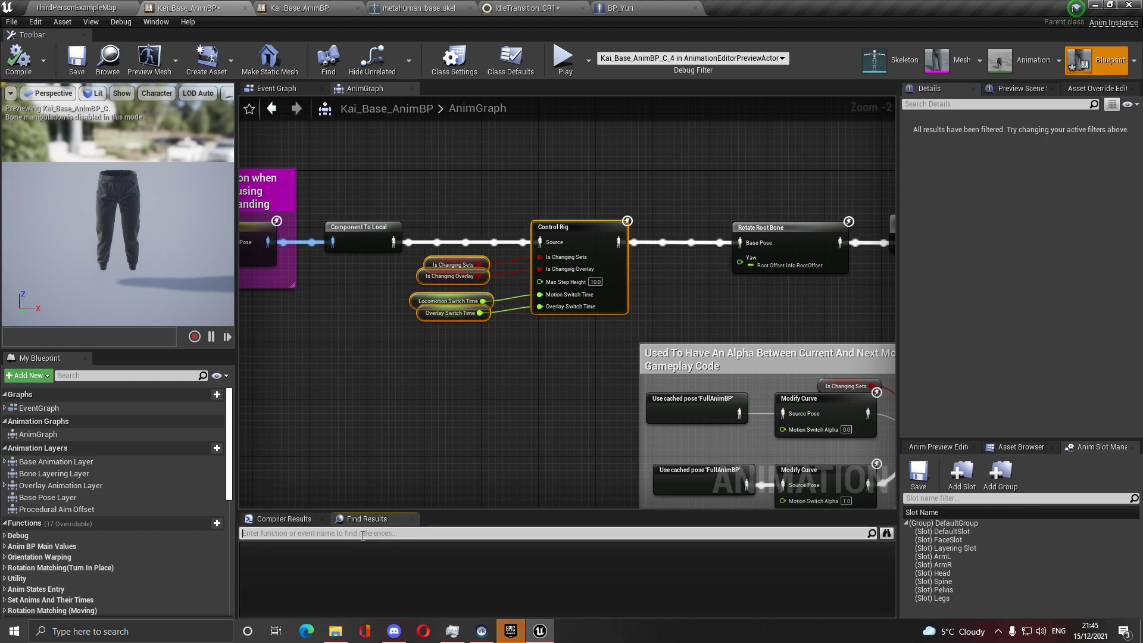
Search the blueprint for Control Rig nodes ('co') and open the Locomotion Start match
left_click(362, 533)
type("control rig")
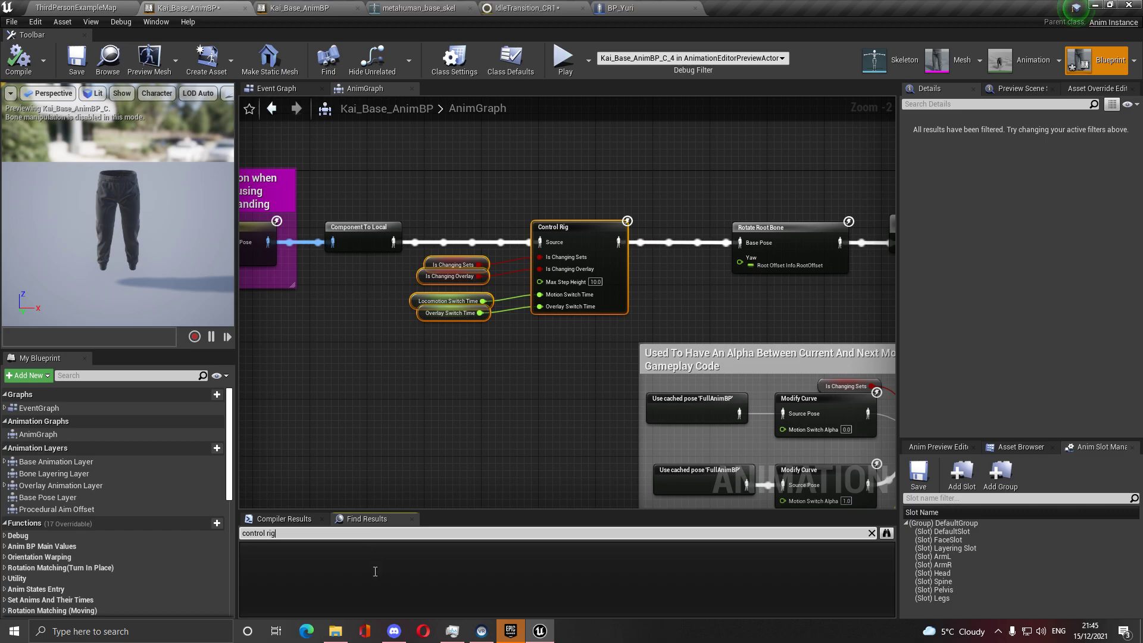
key("Return")
left_click(318, 573)
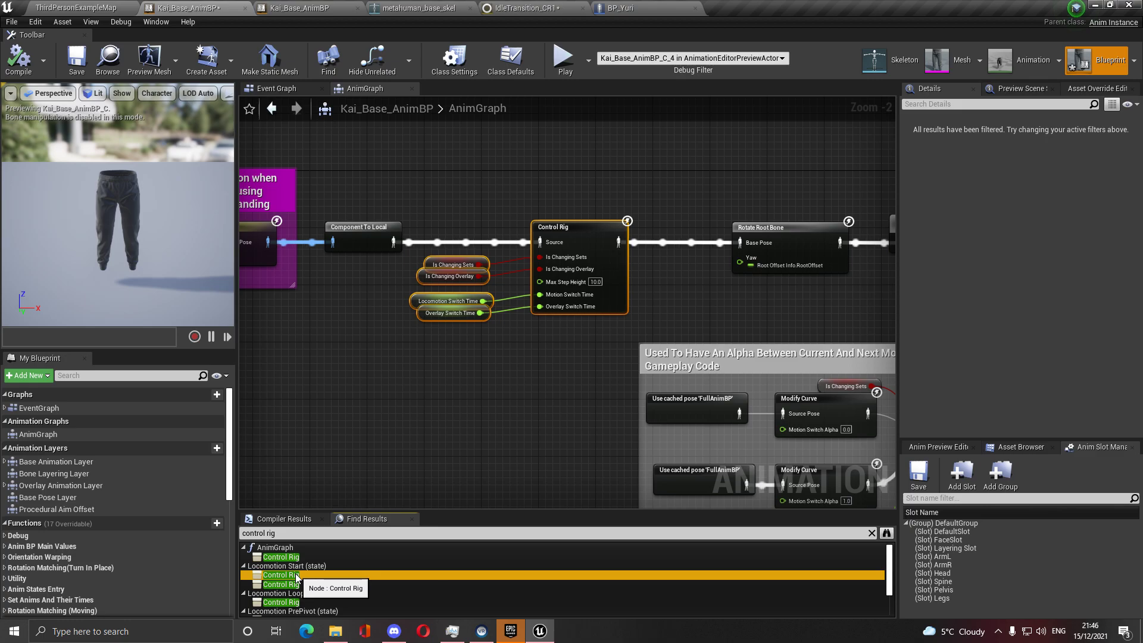
scroll(300, 594, "down", 3)
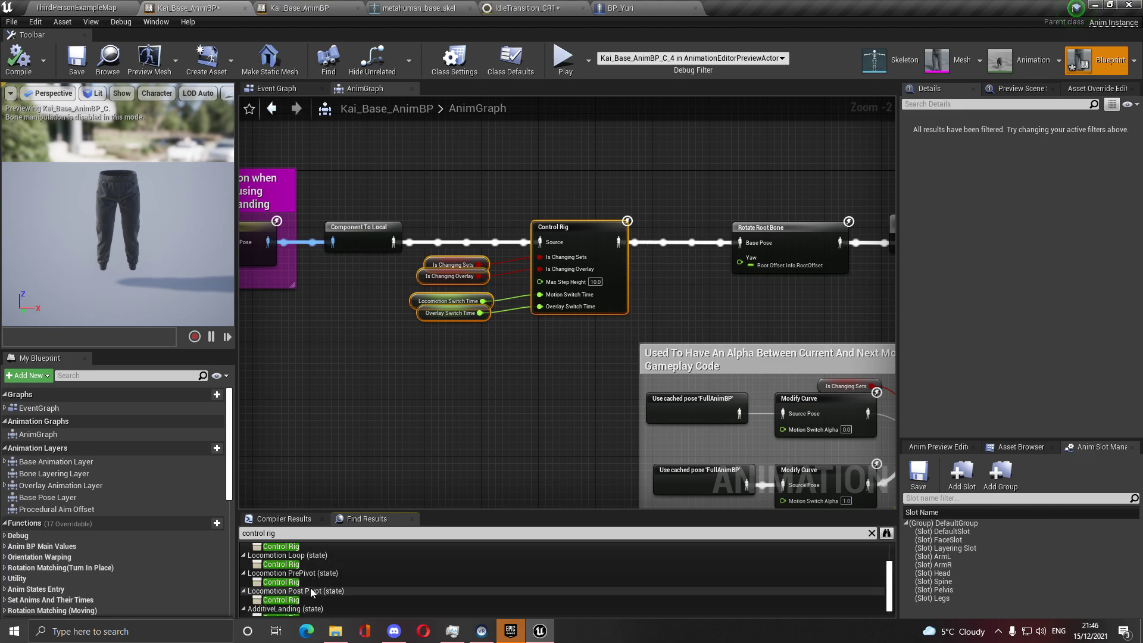
scroll(311, 584, "down", 1)
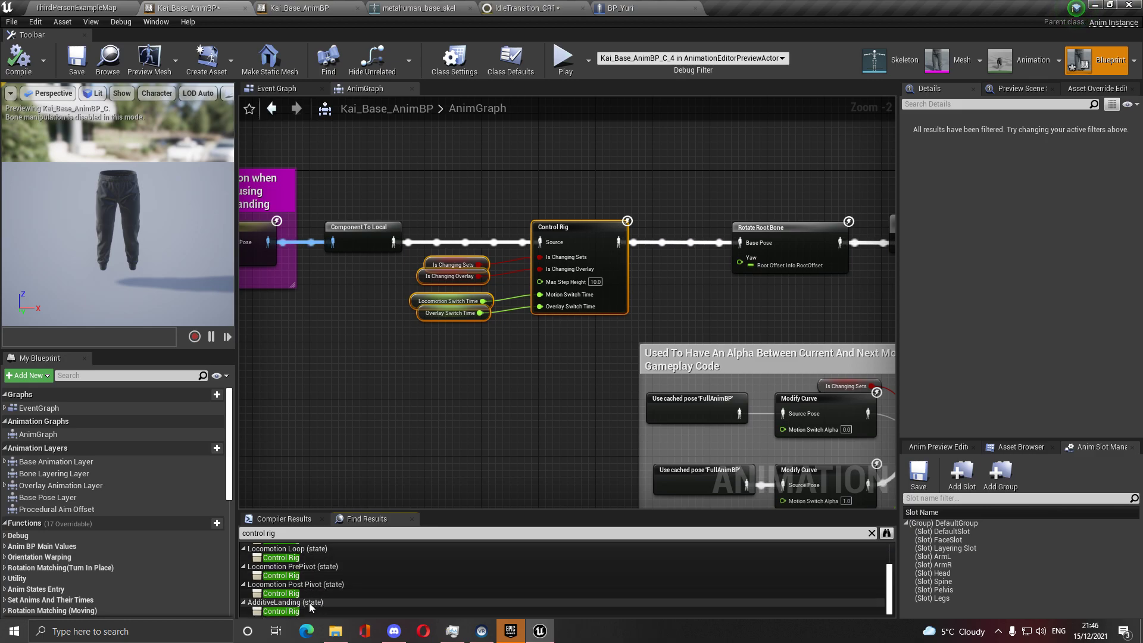
scroll(301, 580, "up", 4)
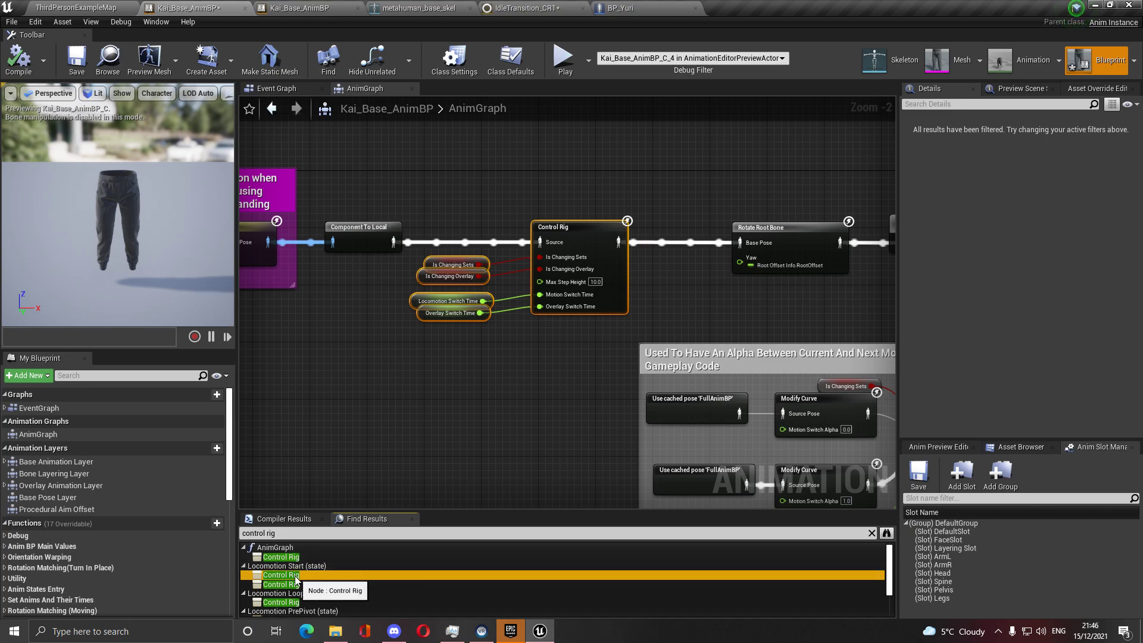
left_click(295, 576)
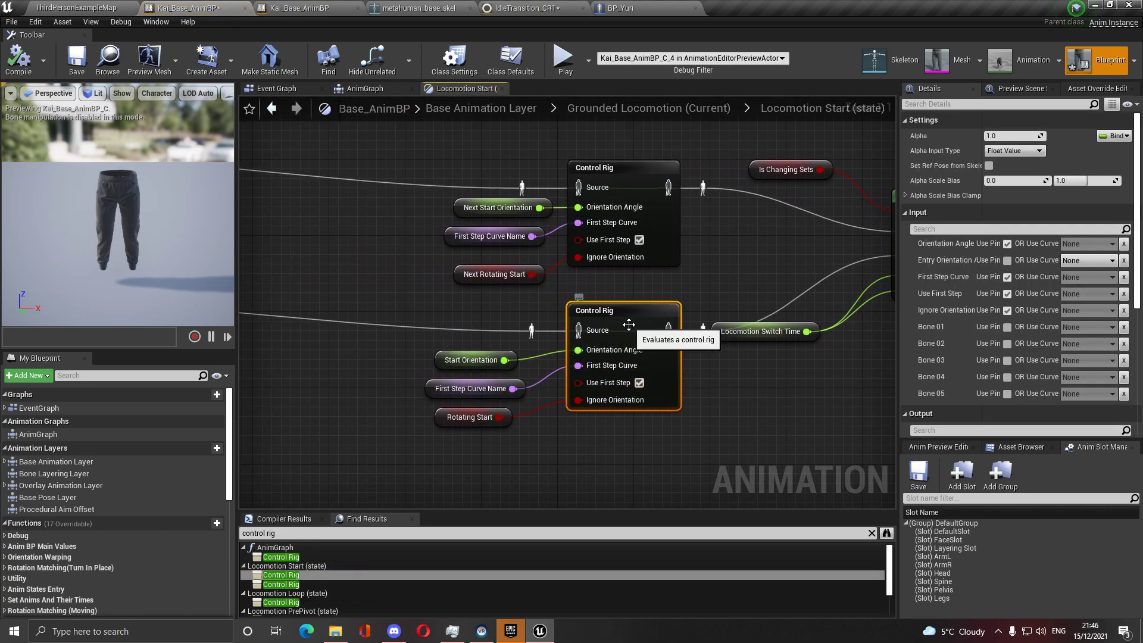
Add a Control Rig node in Locomotion Start and set its class to OrientationWarping_MH
right_click(541, 450)
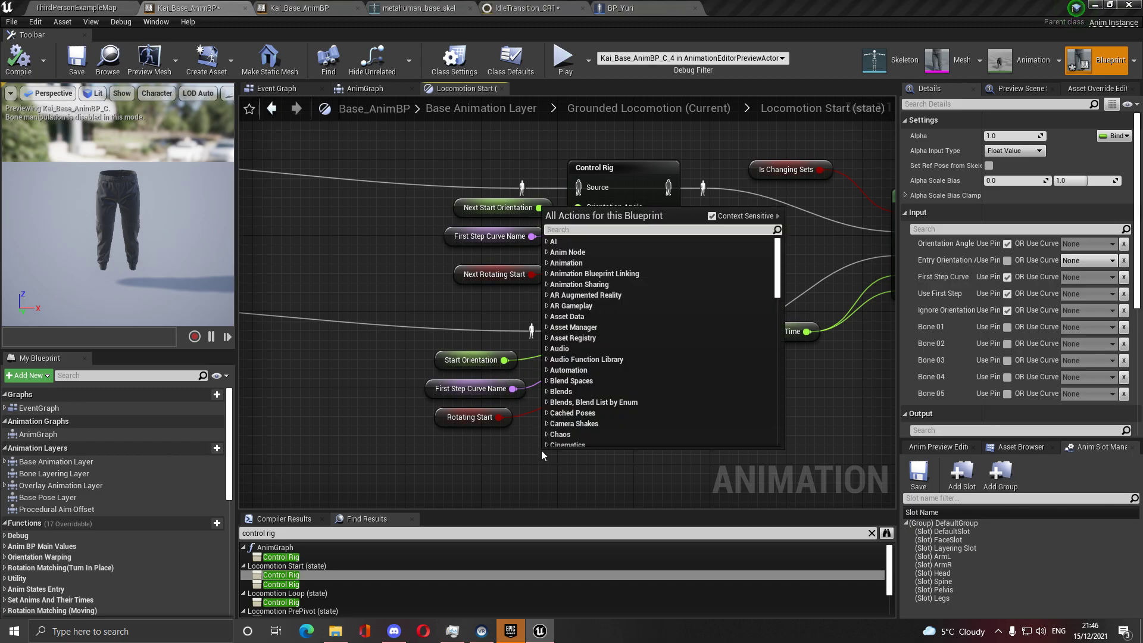
type("control rig")
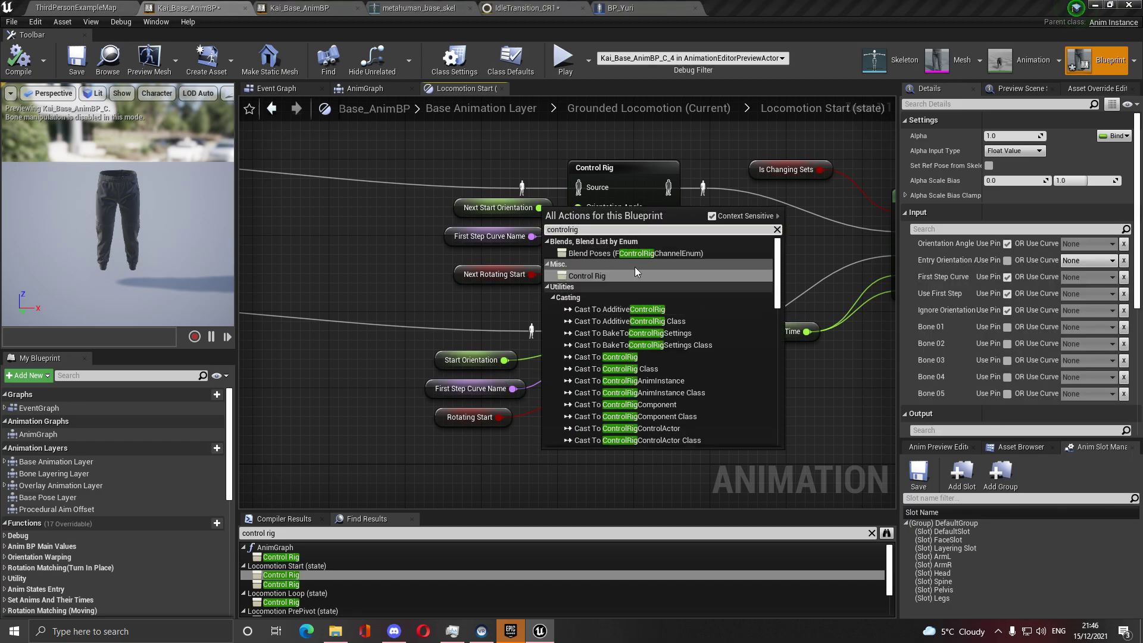
left_click(618, 274)
right_click_drag(661, 489, 676, 407)
left_click(625, 383)
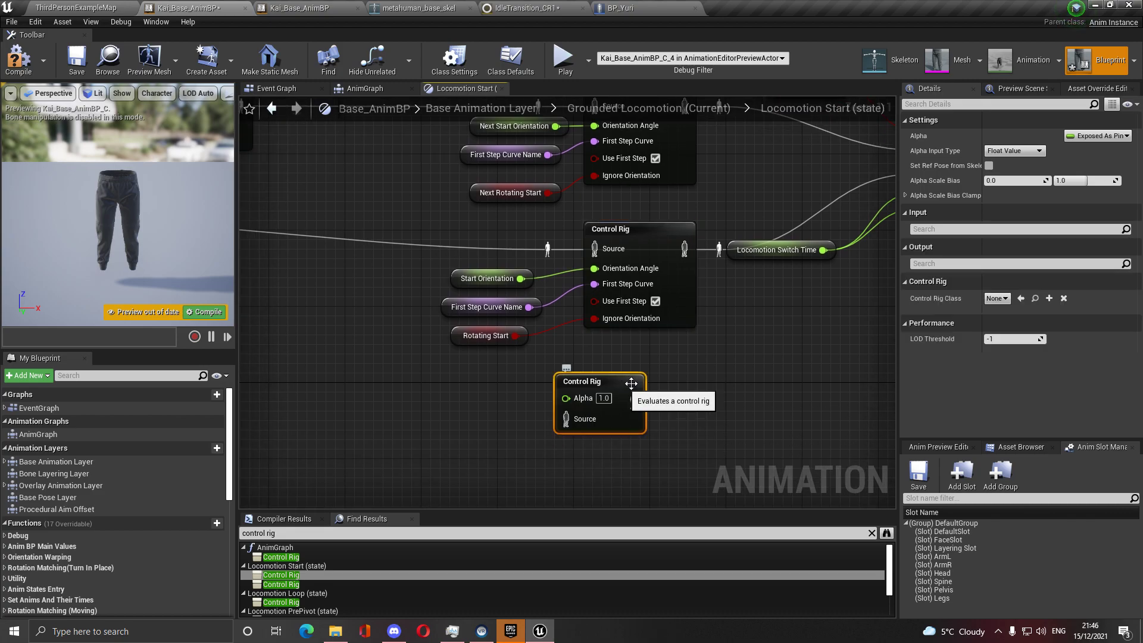
left_click(995, 298)
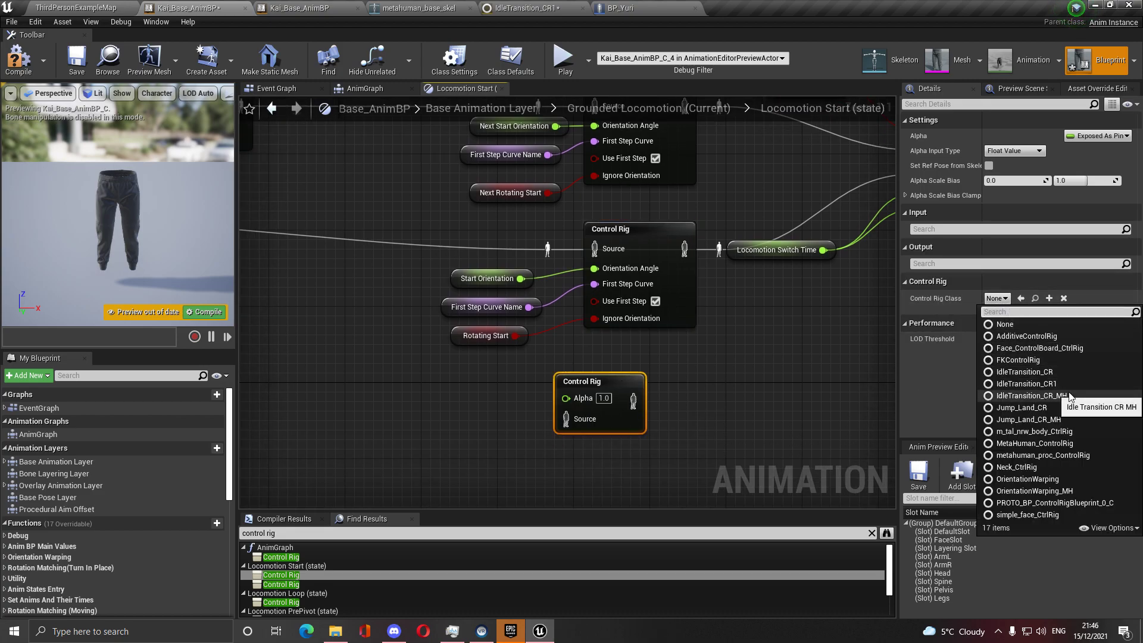
left_click(1043, 492)
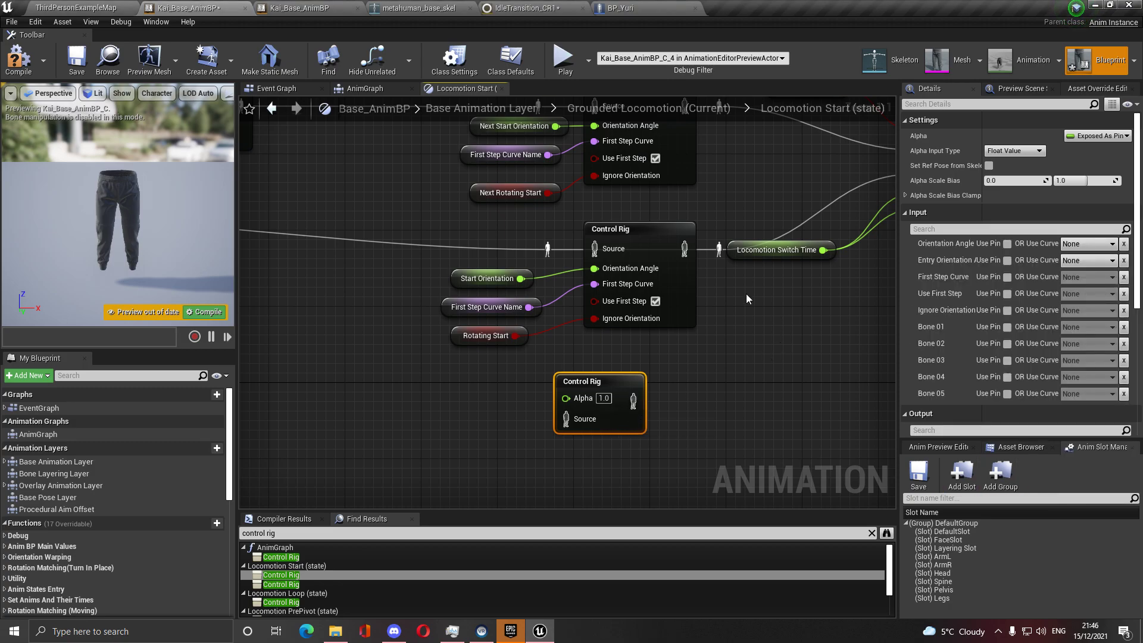
Expose Orientation Angle, First Step Curve, Use First Step and Ignore Orientation as pins
left_click(1007, 244)
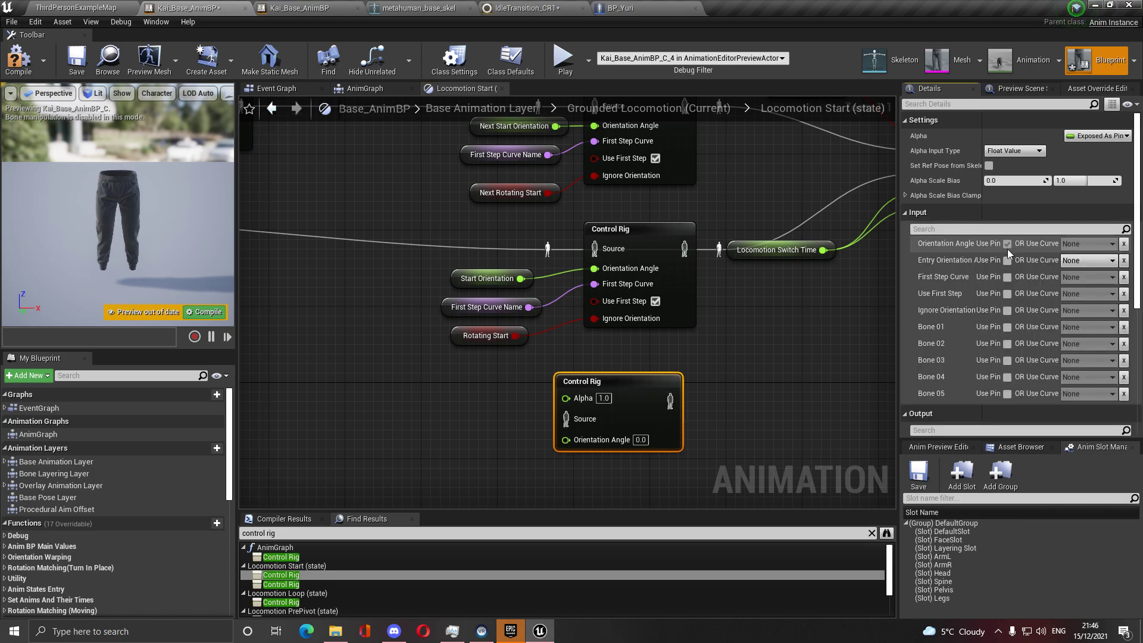
left_click(1007, 277)
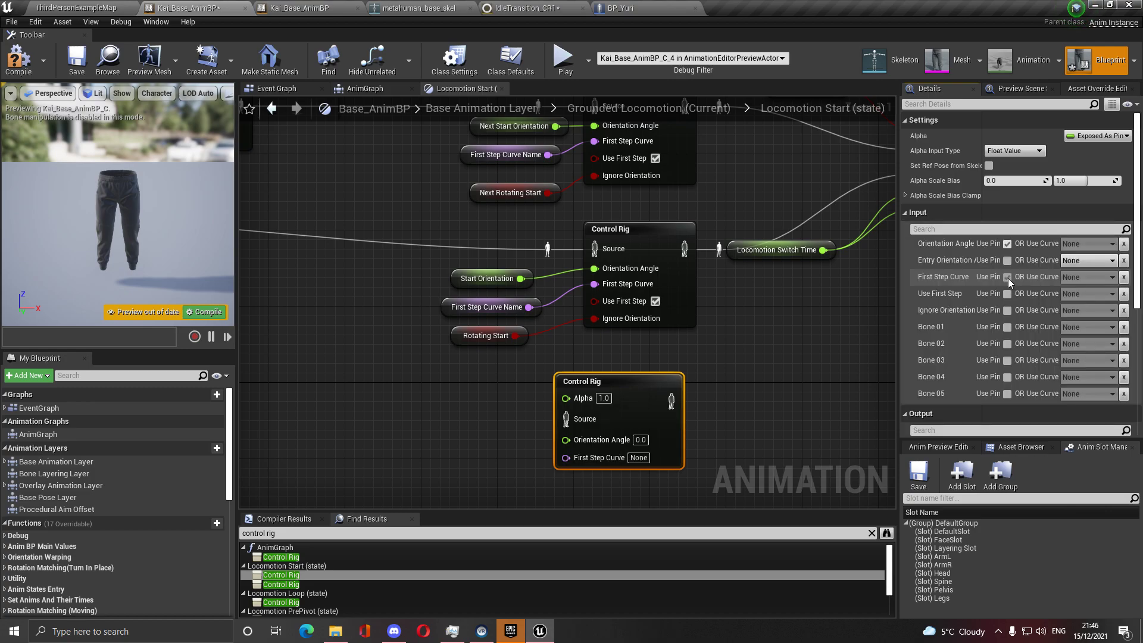
left_click(1007, 294)
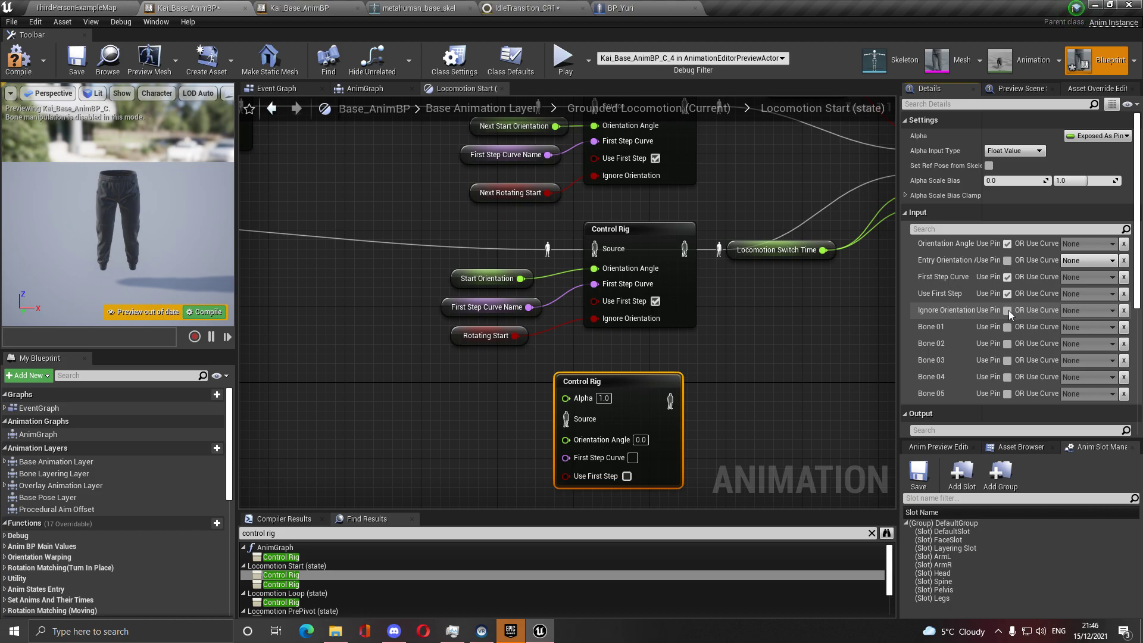
left_click(1007, 310)
Wire Start Orientation, First Step Curve Name and Rotating Start into the new node, enabling Use First Step
left_click_drag(637, 381, 657, 361)
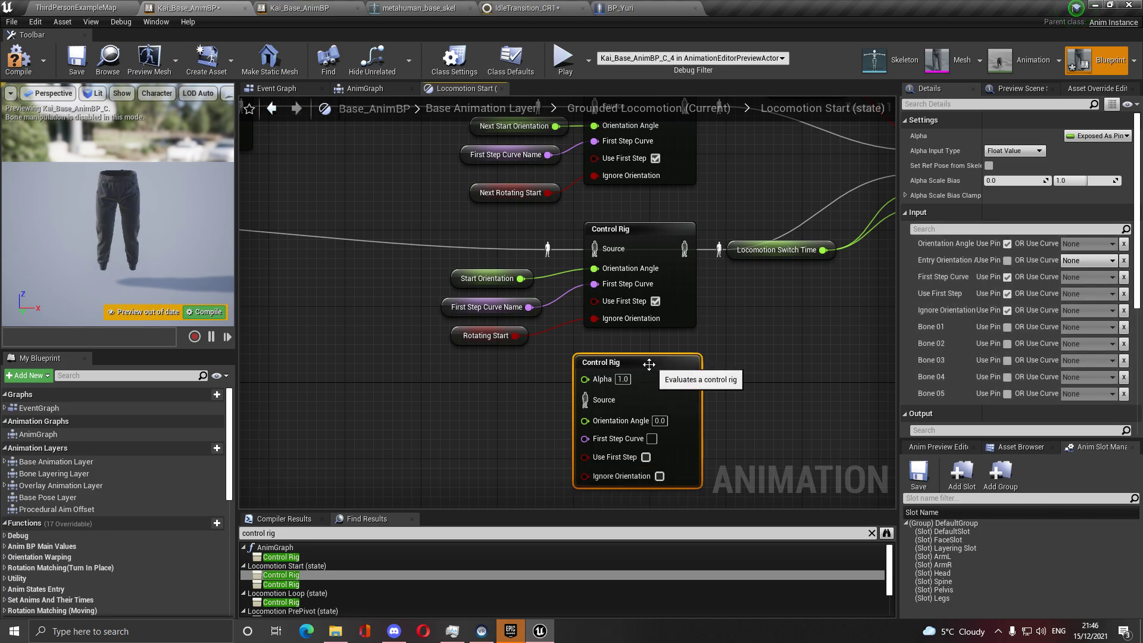
right_click_drag(531, 350, 567, 324)
left_click_drag(557, 253, 620, 395)
left_click_drag(563, 281, 620, 413)
left_click_drag(552, 310, 572, 341)
left_click_drag(629, 450, 629, 450)
left_click(682, 427)
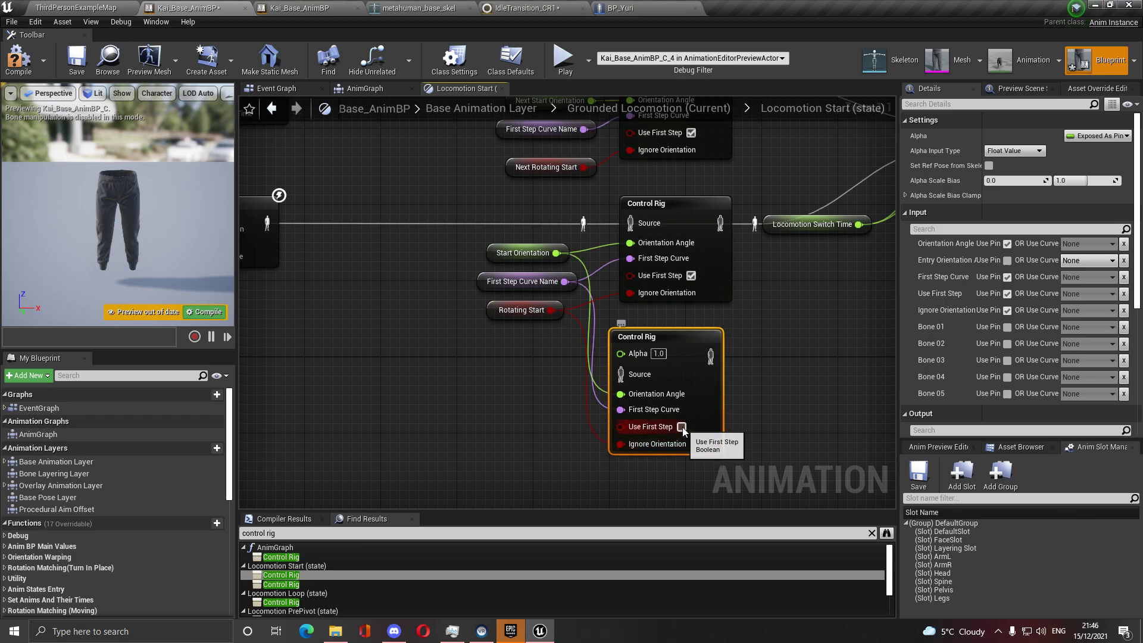
right_click_drag(682, 427, 603, 498)
left_click_drag(643, 411, 676, 295)
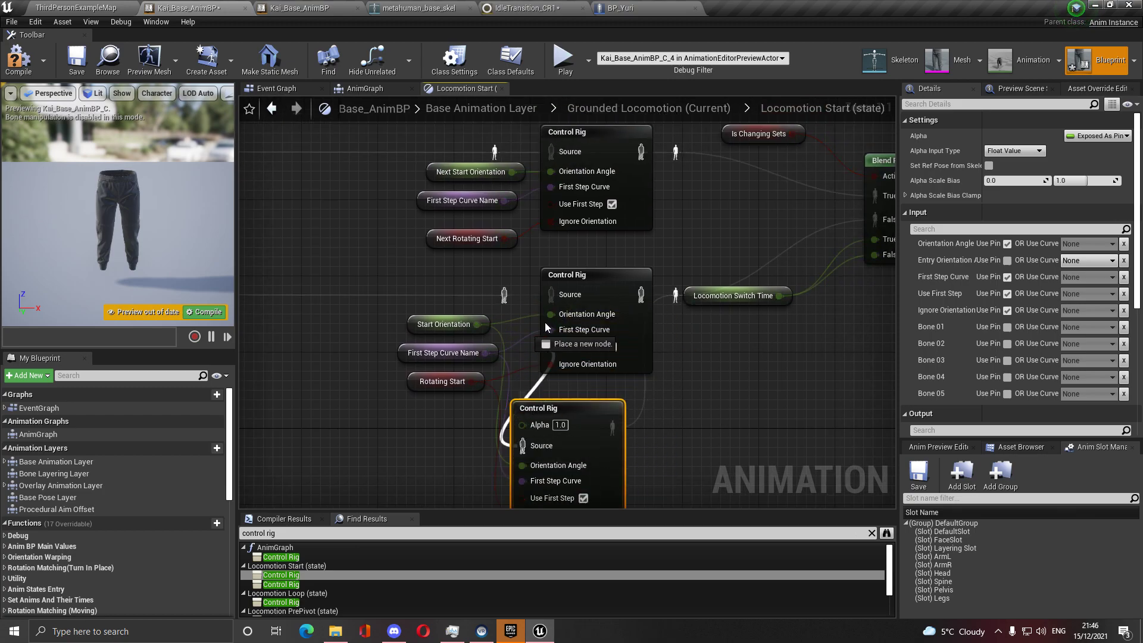
left_click_drag(544, 323, 551, 294)
Delete the lower old Control Rig, move the new node into place and unexpose Alpha
left_click(622, 285)
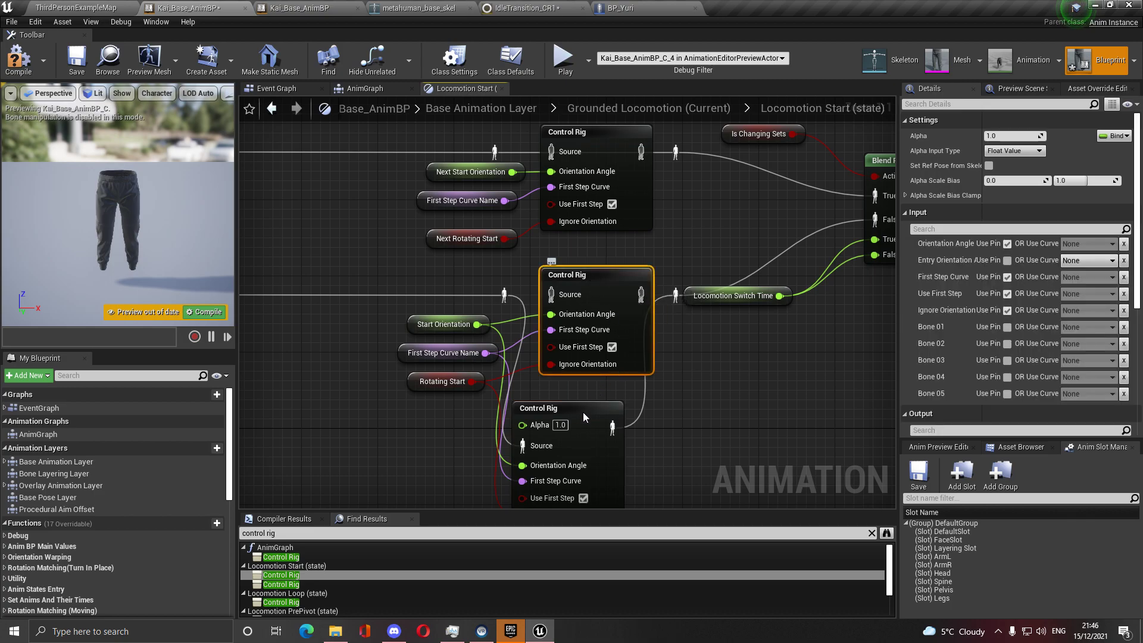
key("Delete")
left_click_drag(584, 416, 602, 262)
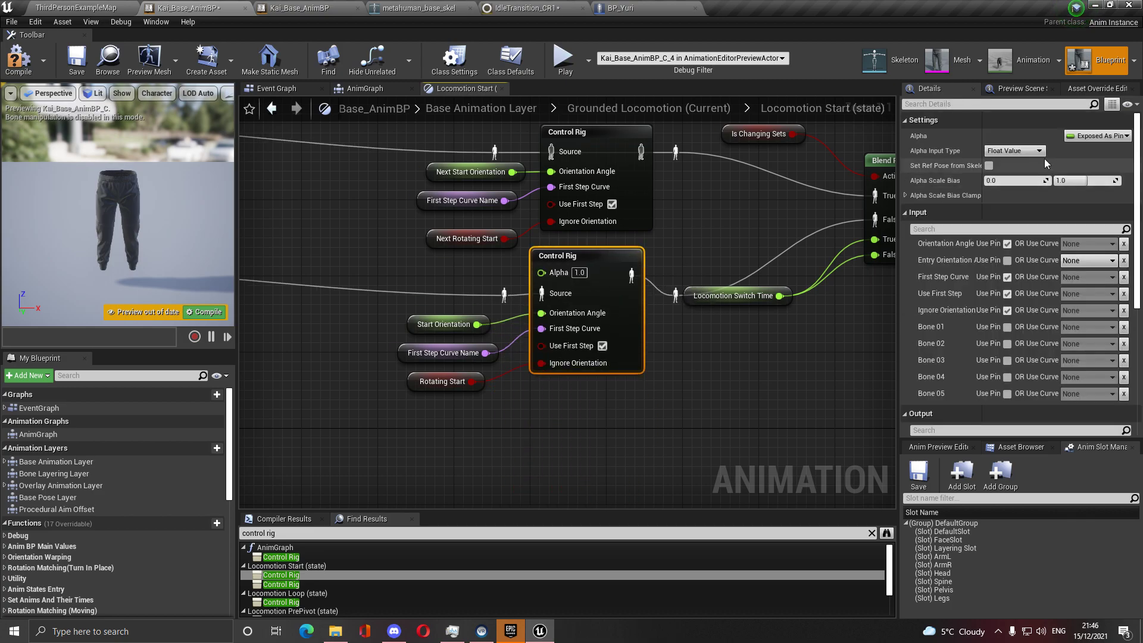
left_click(1101, 135)
left_click(1082, 144)
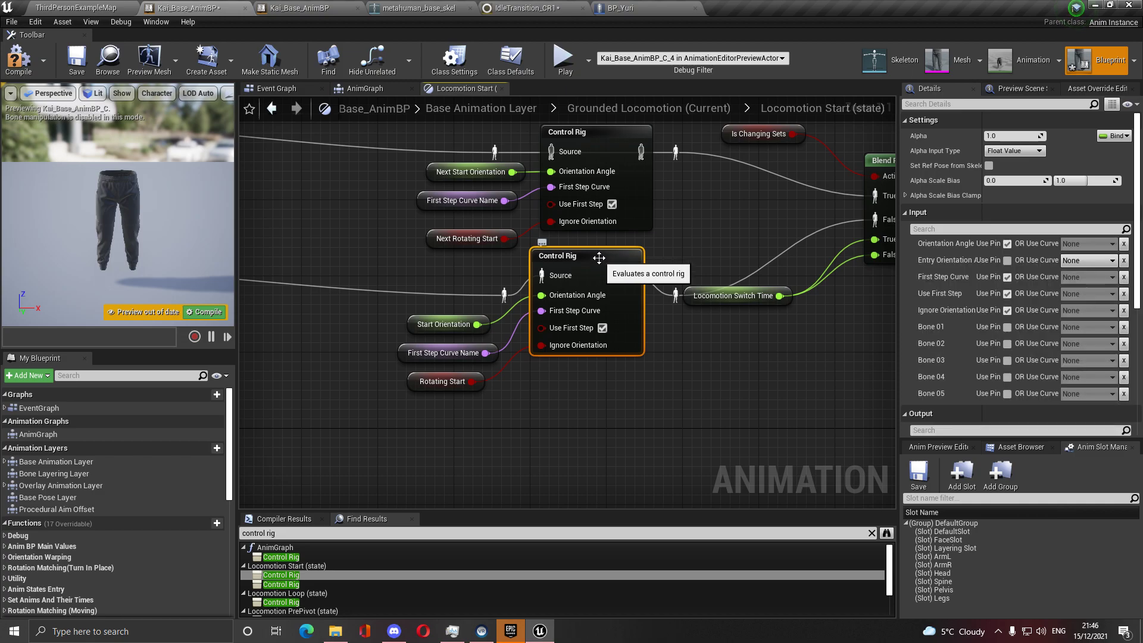
left_click_drag(599, 257, 602, 274)
Paste a copy for the upper Control Rig, wired from Next Start Orientation and First Step Curve Name
right_click_drag(482, 241, 496, 268)
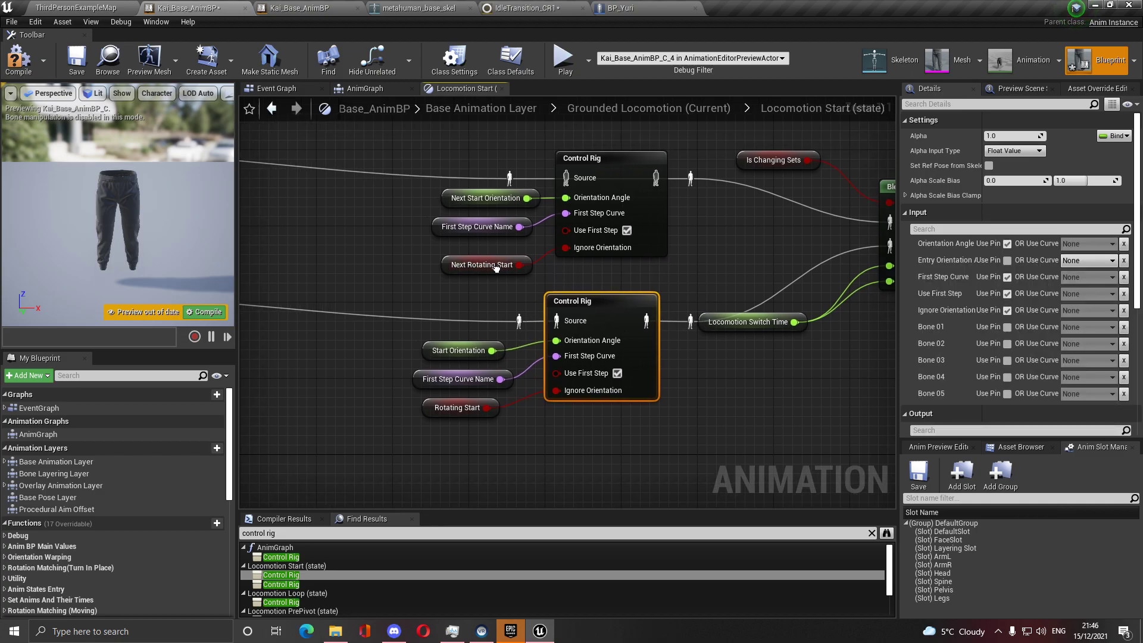
right_click_drag(565, 78, 546, 170)
key("ctrl+v")
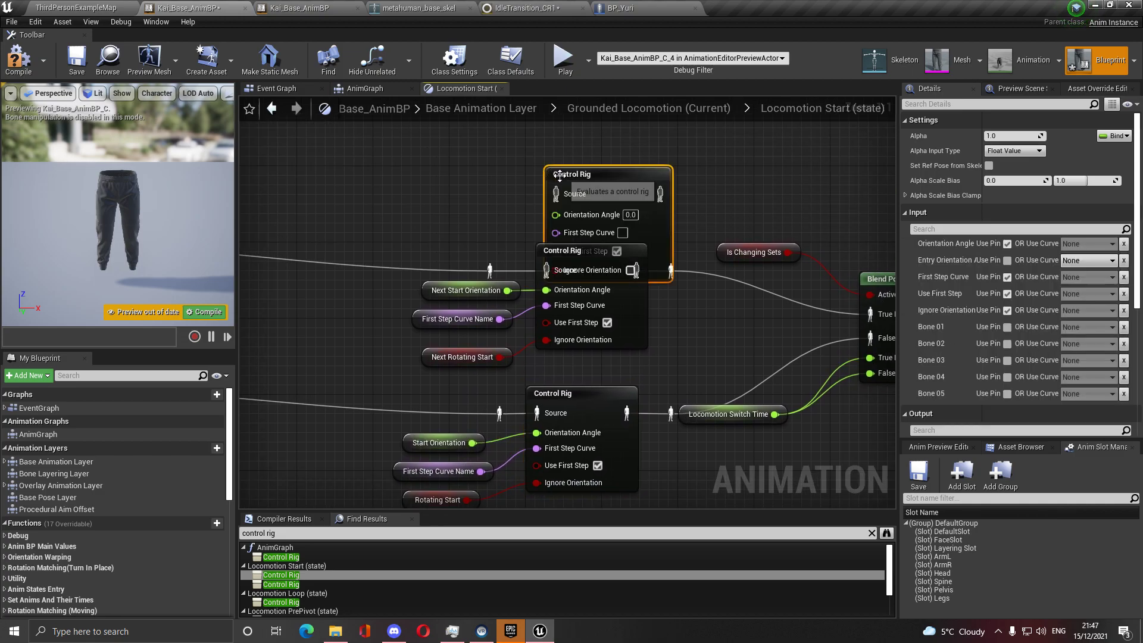
left_click_drag(587, 267, 566, 229)
left_click_drag(511, 291, 546, 168)
left_click_drag(546, 185, 548, 219)
left_click_drag(636, 146, 671, 271)
left_click_drag(546, 146, 490, 270)
left_click(615, 264)
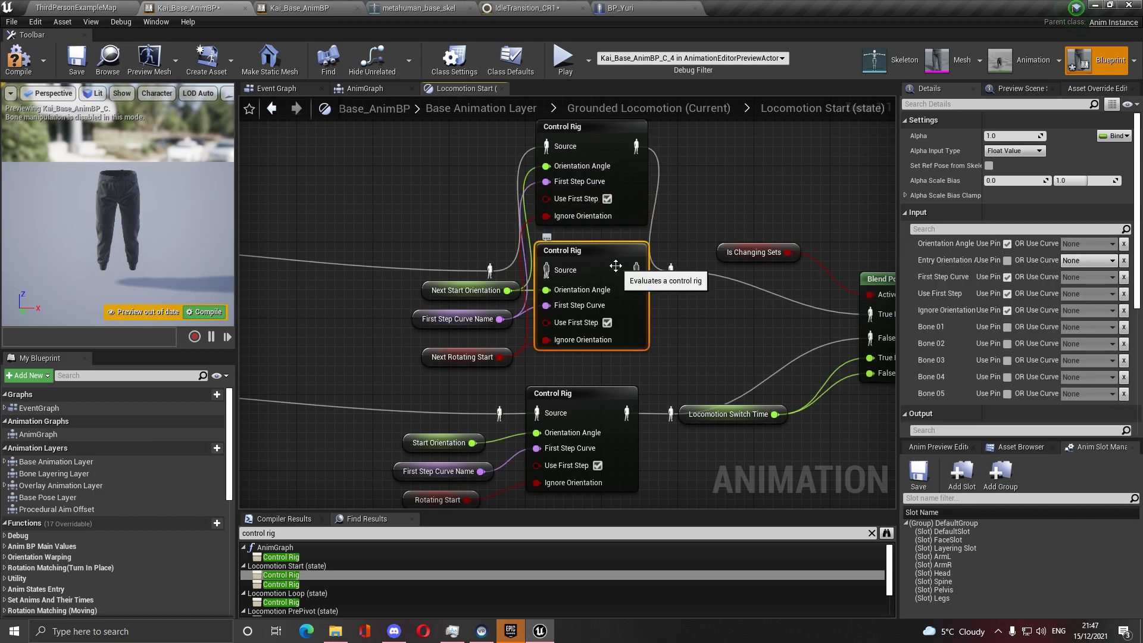
Delete the upper old Control Rig, compile the blueprint and open the Locomotion Loop graph
left_click(625, 179)
key("Delete")
left_click(621, 301)
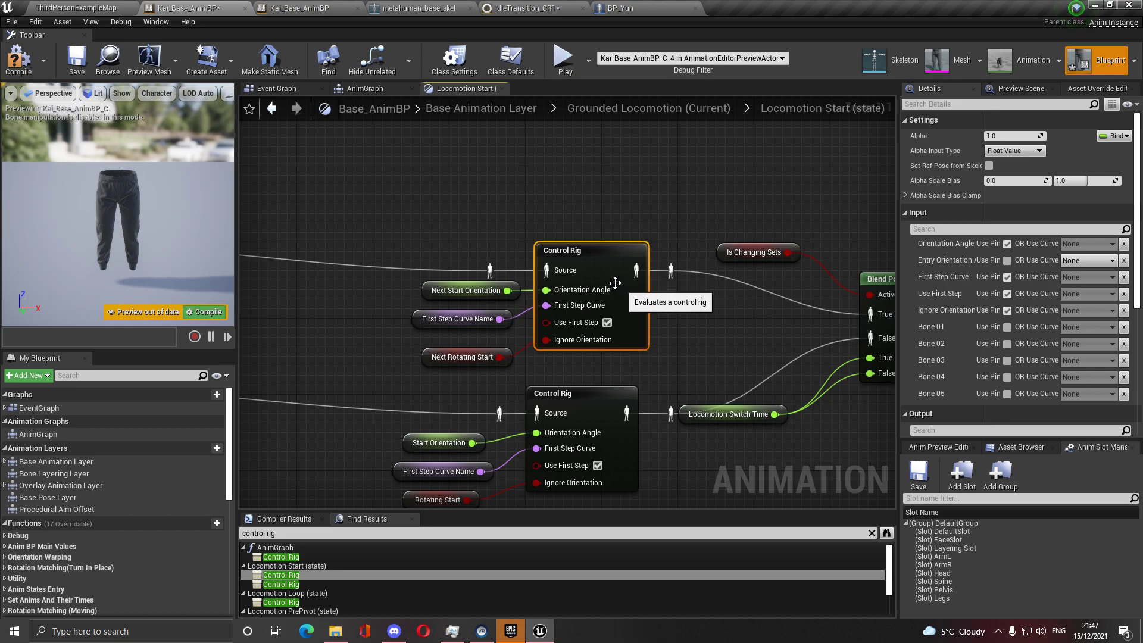
left_click(18, 59)
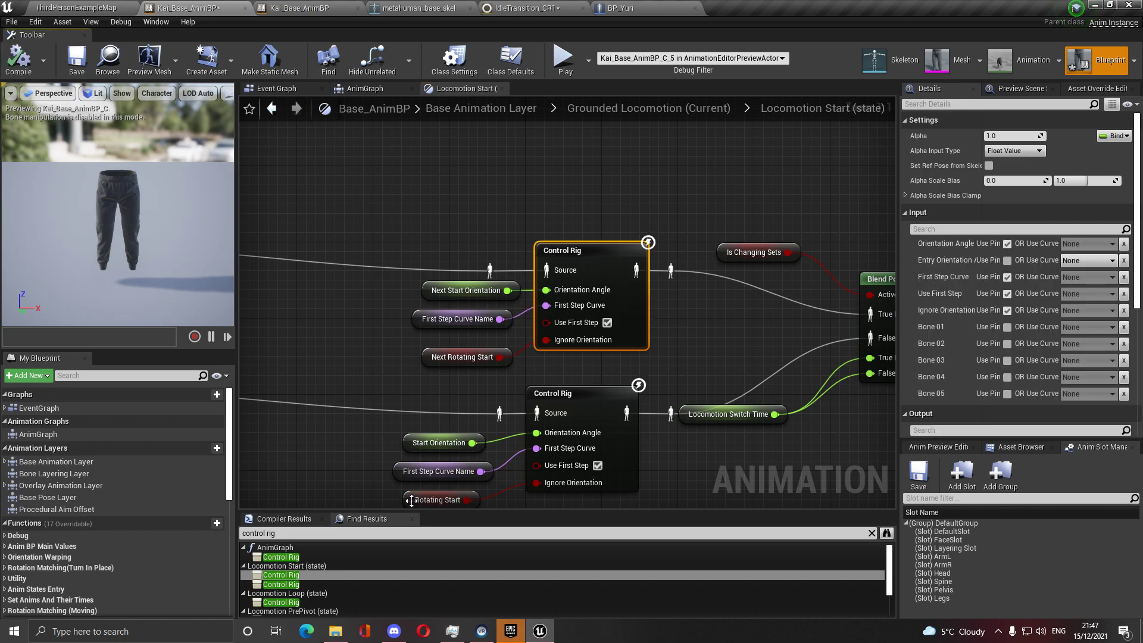
scroll(323, 594, "down", 1)
left_click(305, 583)
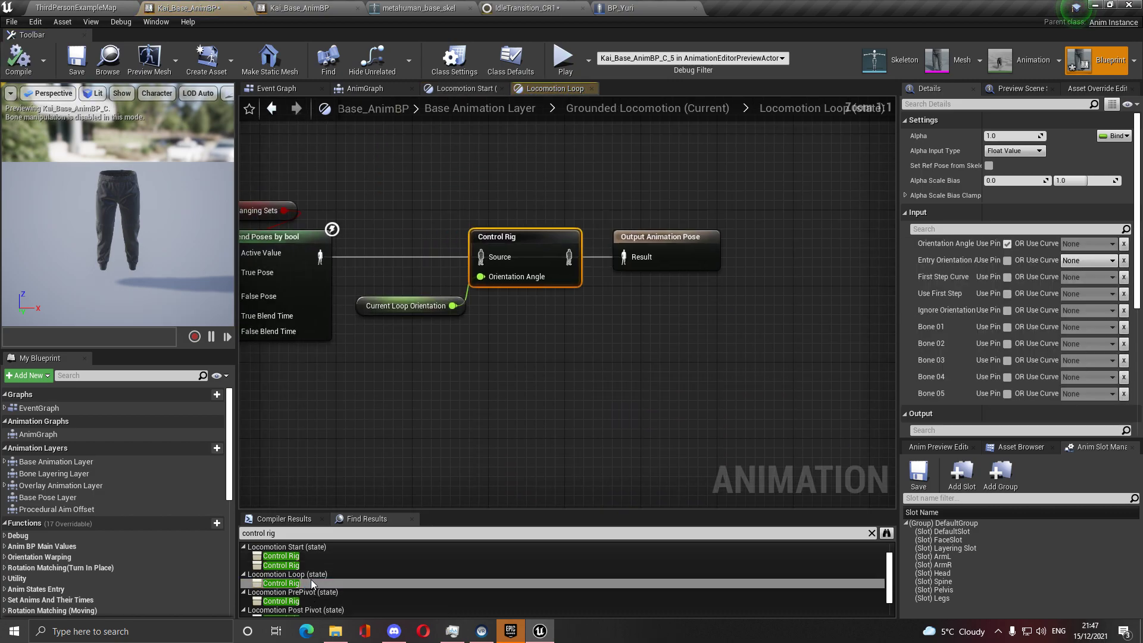
Add an OrientationWarping_MH Control Rig node between the blended pose and the final output pose
right_click(594, 403)
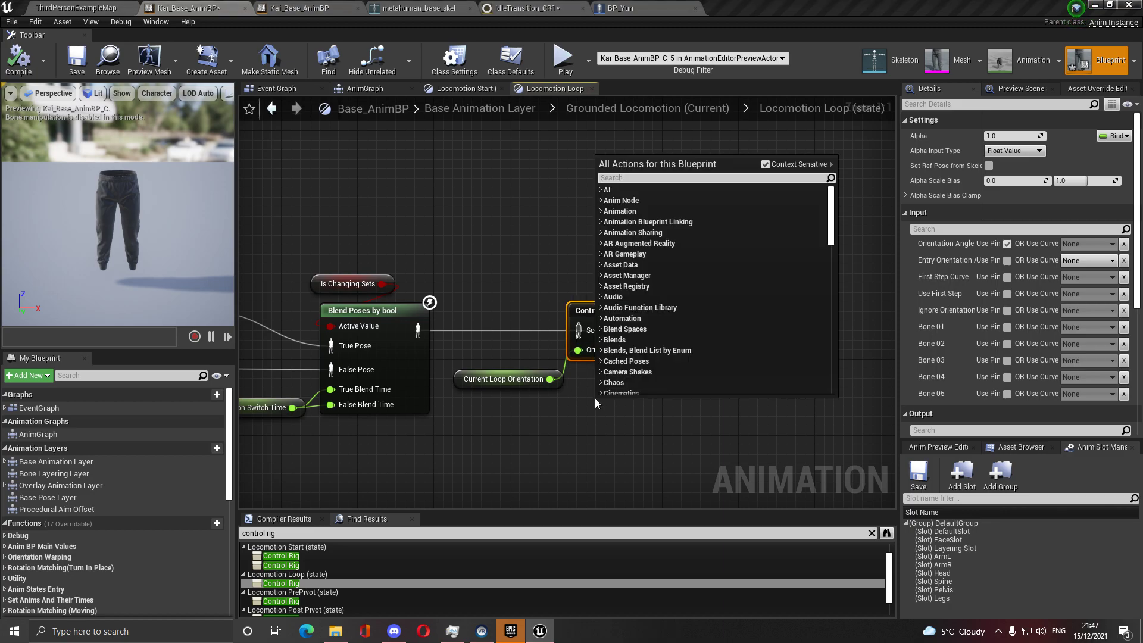
type("controlri")
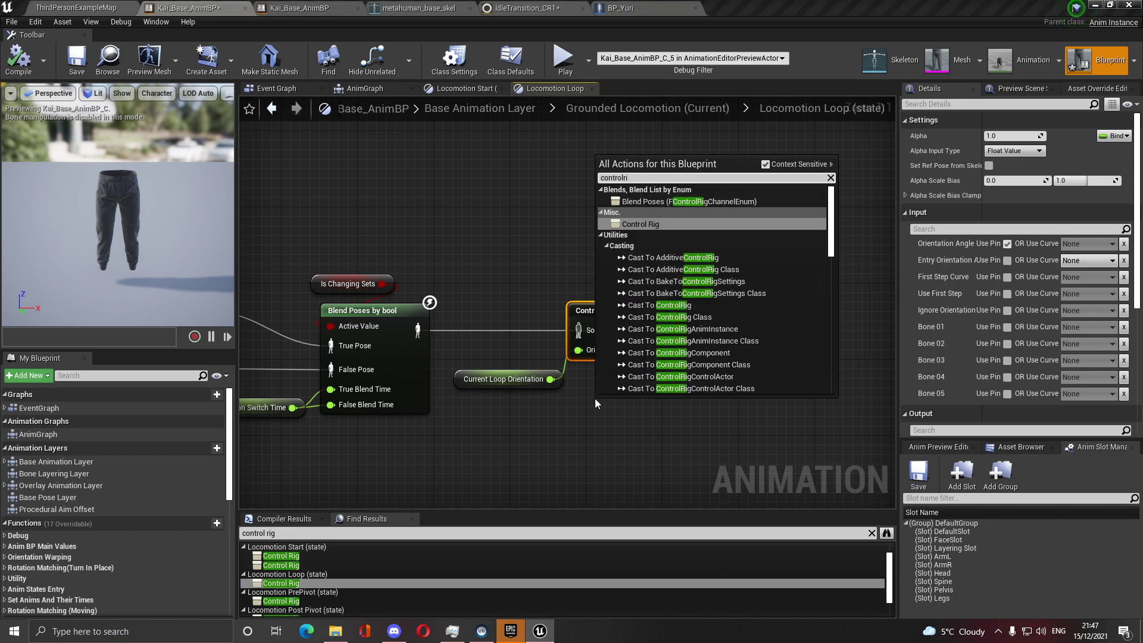
left_click(637, 224)
left_click_drag(418, 330, 607, 443)
left_click_drag(674, 424, 721, 330)
left_click(667, 409)
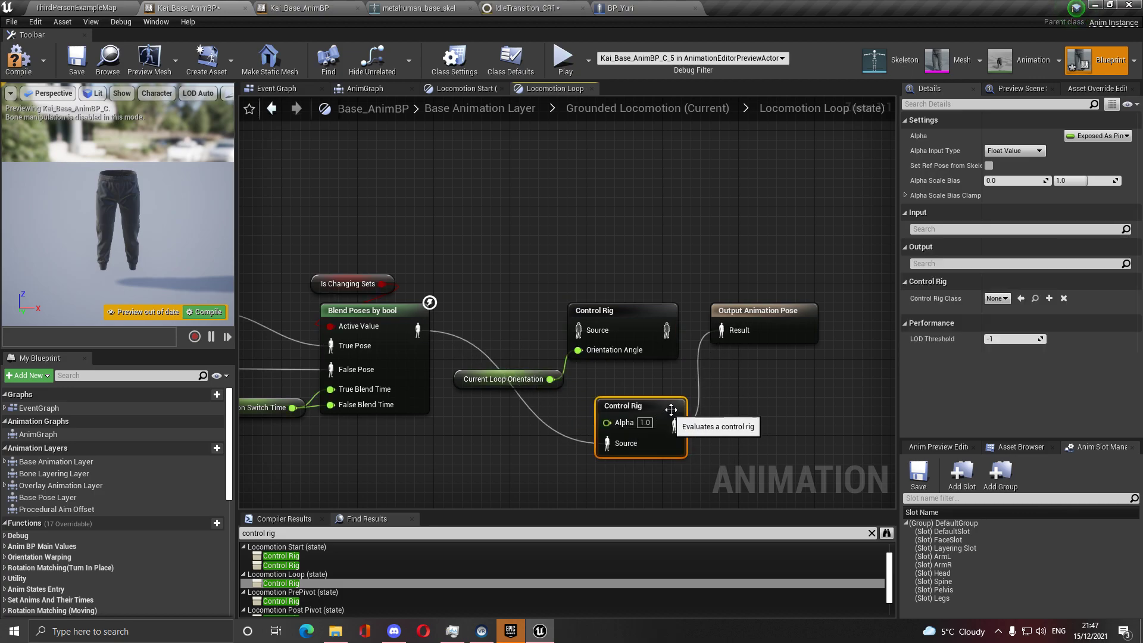
left_click(997, 298)
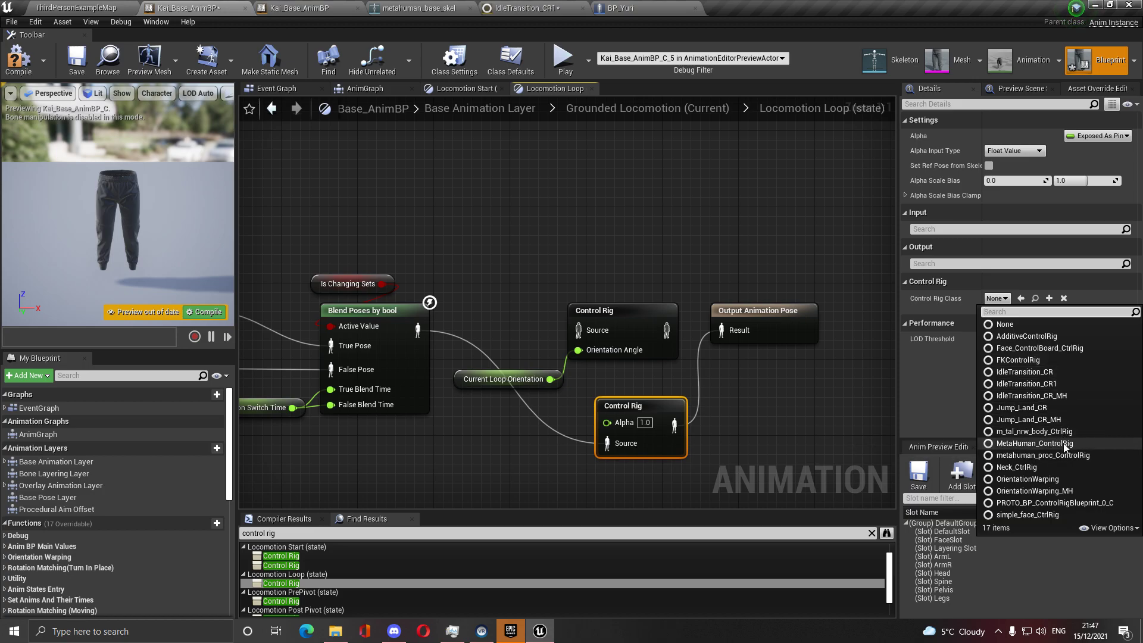
left_click(1054, 491)
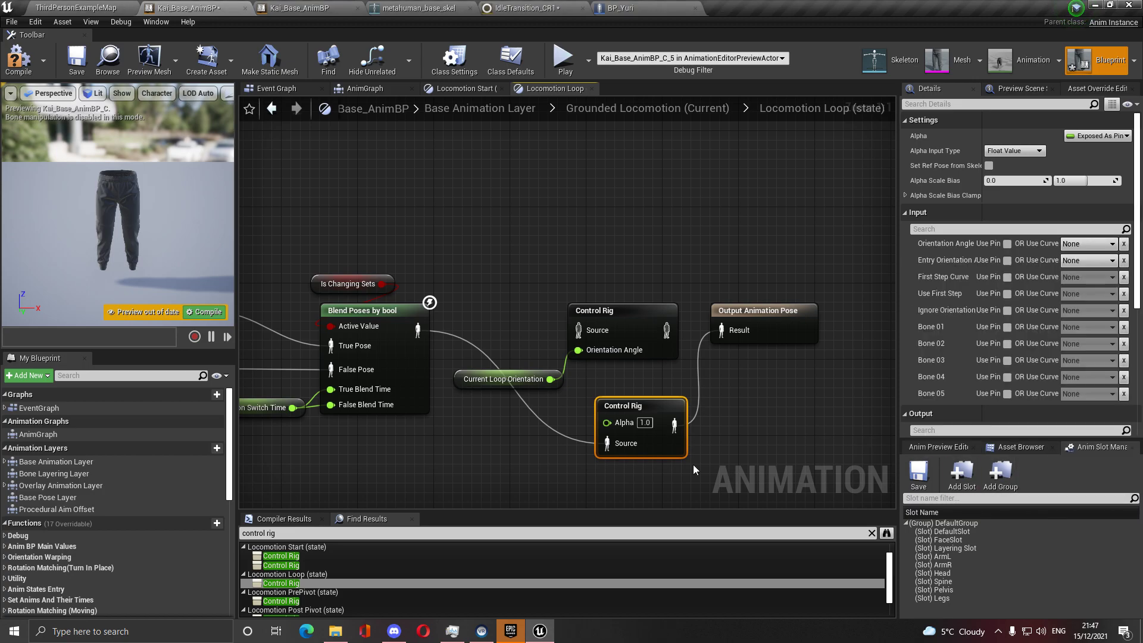
left_click_drag(661, 446, 632, 445)
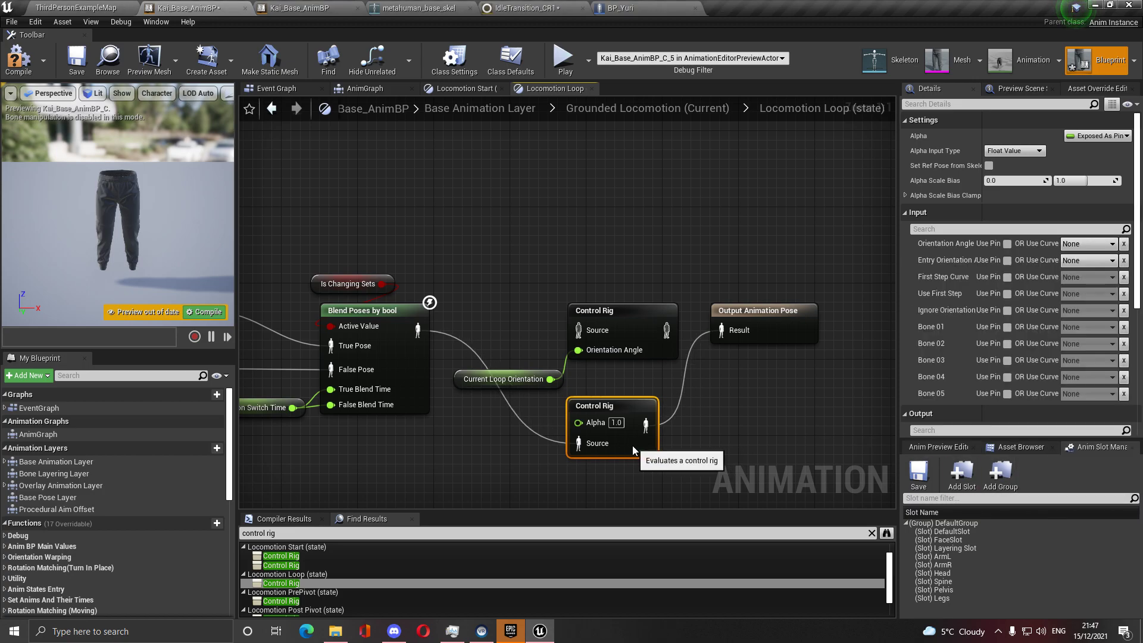
Expose Orientation Angle fed by Current Loop Orientation, and stop exposing Alpha
left_click(1007, 244)
left_click_drag(553, 379, 579, 463)
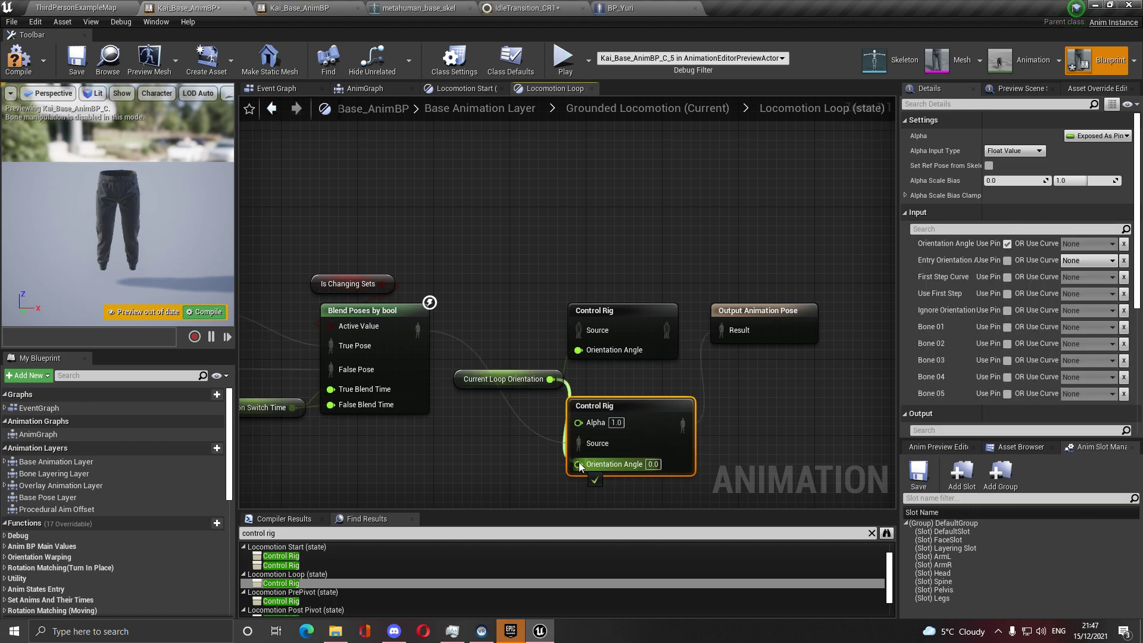
left_click(1075, 136)
left_click(1025, 159)
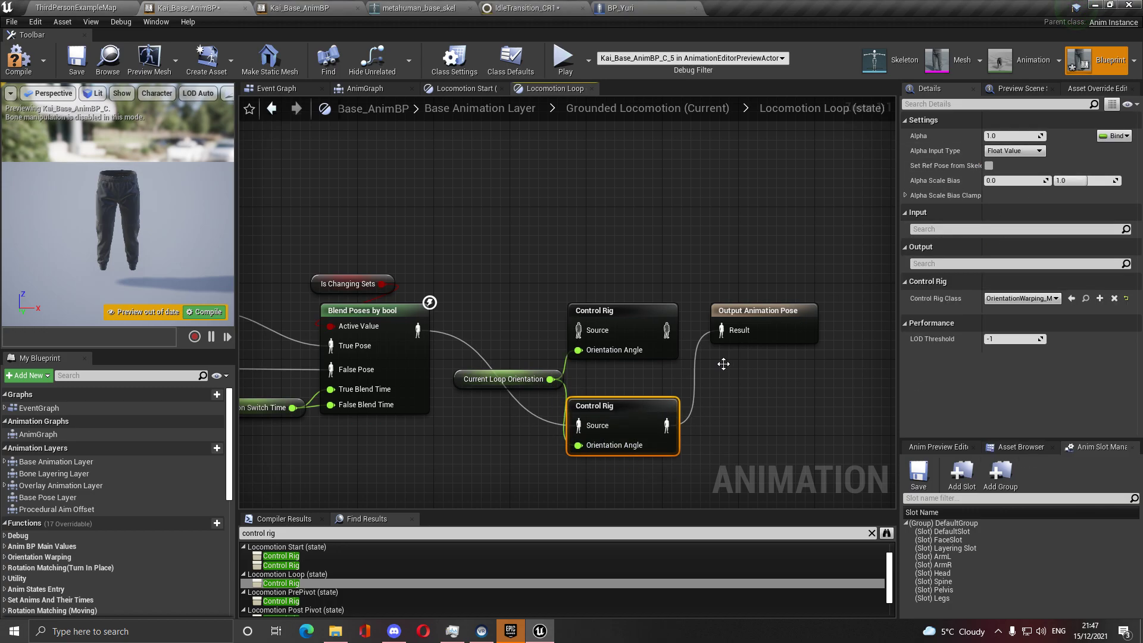
Delete the old Control Rig node and move the new one into its place
left_click(589, 322)
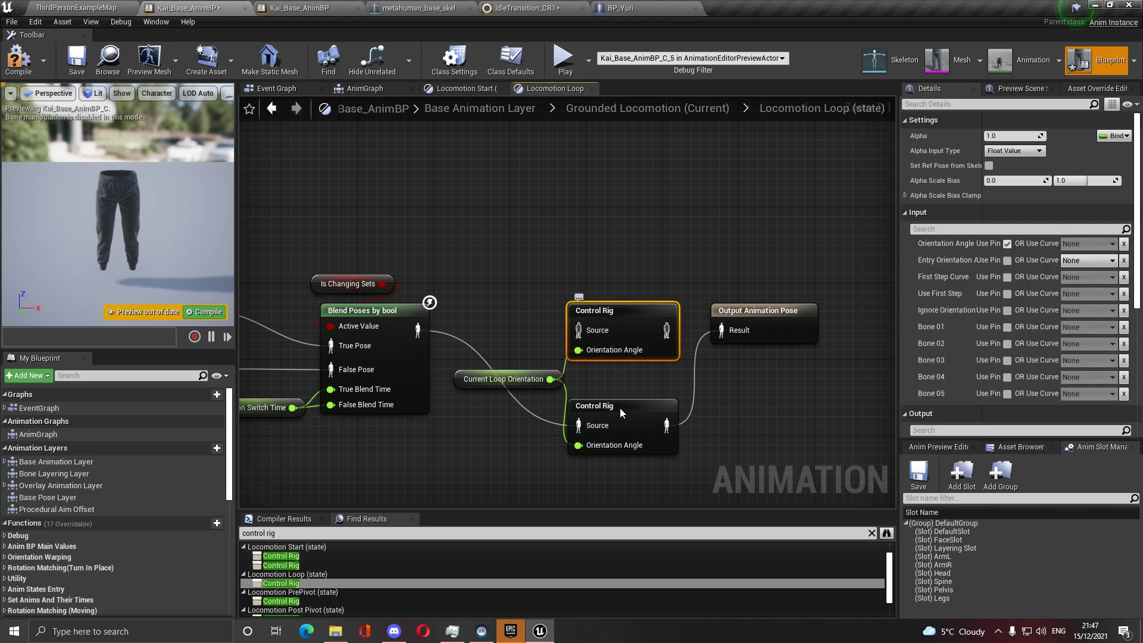
key("Delete")
left_click_drag(619, 408, 620, 308)
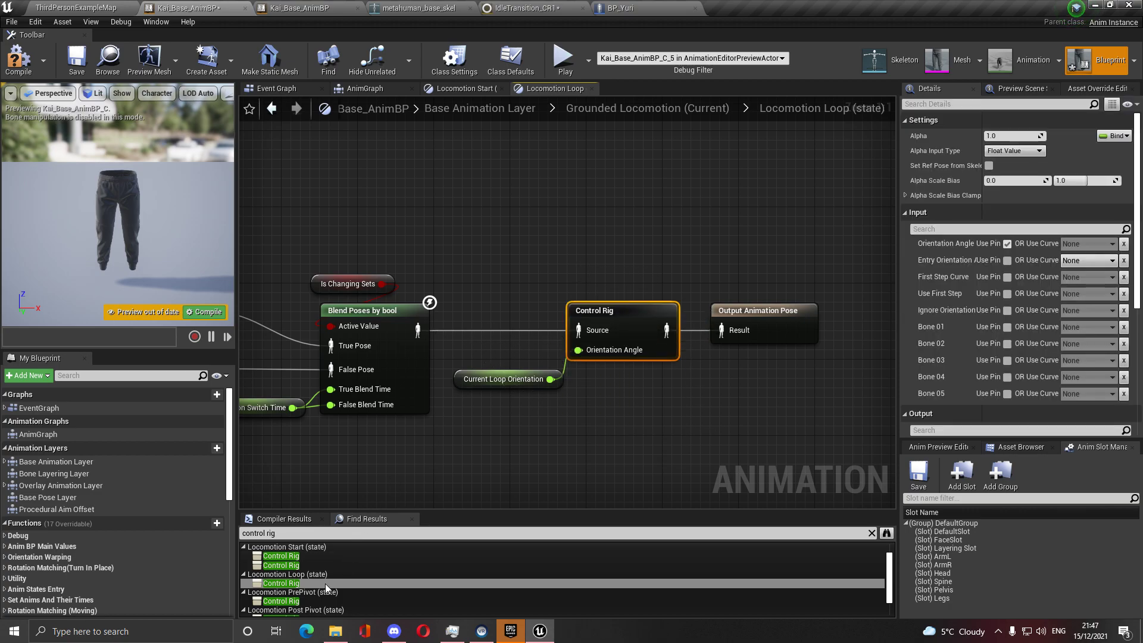
scroll(323, 583, "down", 1)
double_click(305, 583)
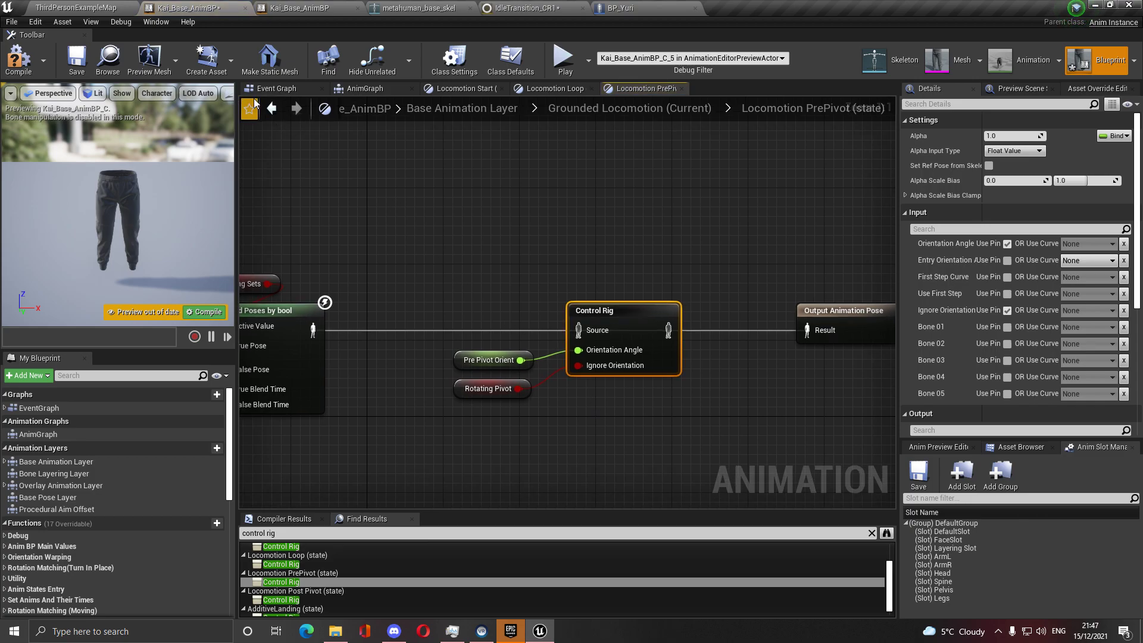
left_click(271, 108)
Paste the copied Control Rig into PrePivot, wired from Pre Pivot Orient and Rotating Pivot to the final pose
left_click(612, 305)
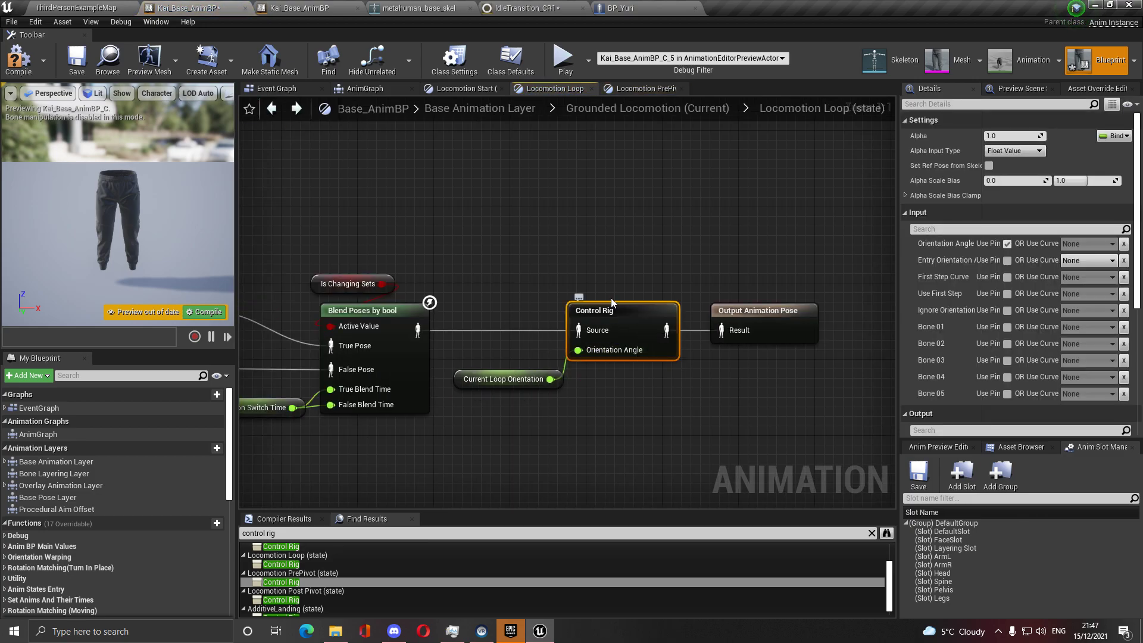
left_click(296, 109)
key("ctrl+v")
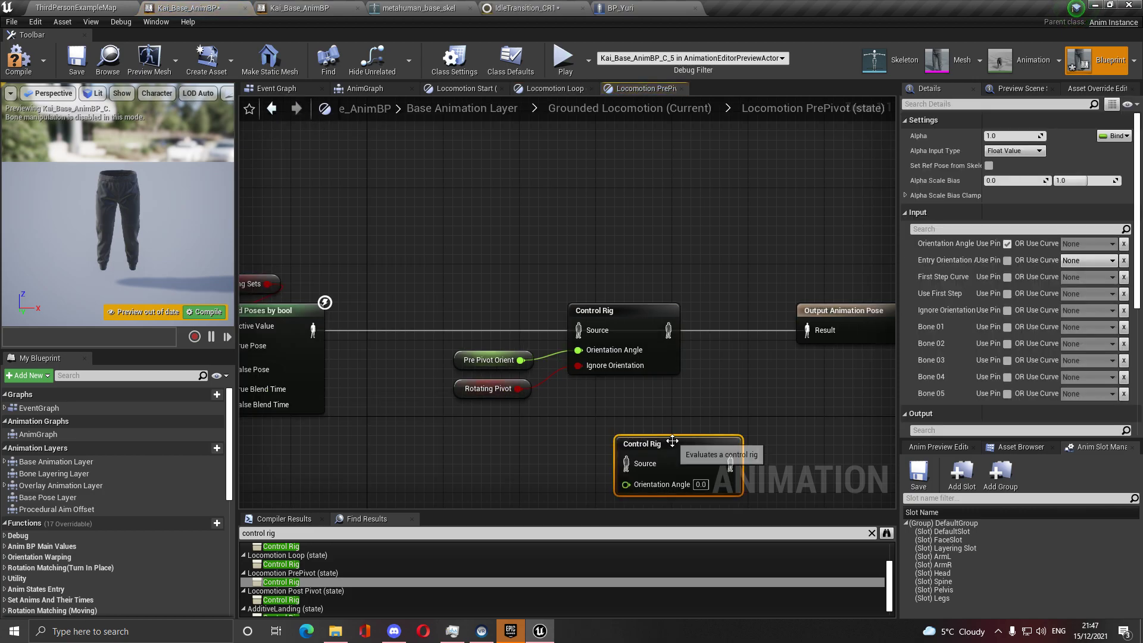
left_click_drag(657, 463, 657, 436)
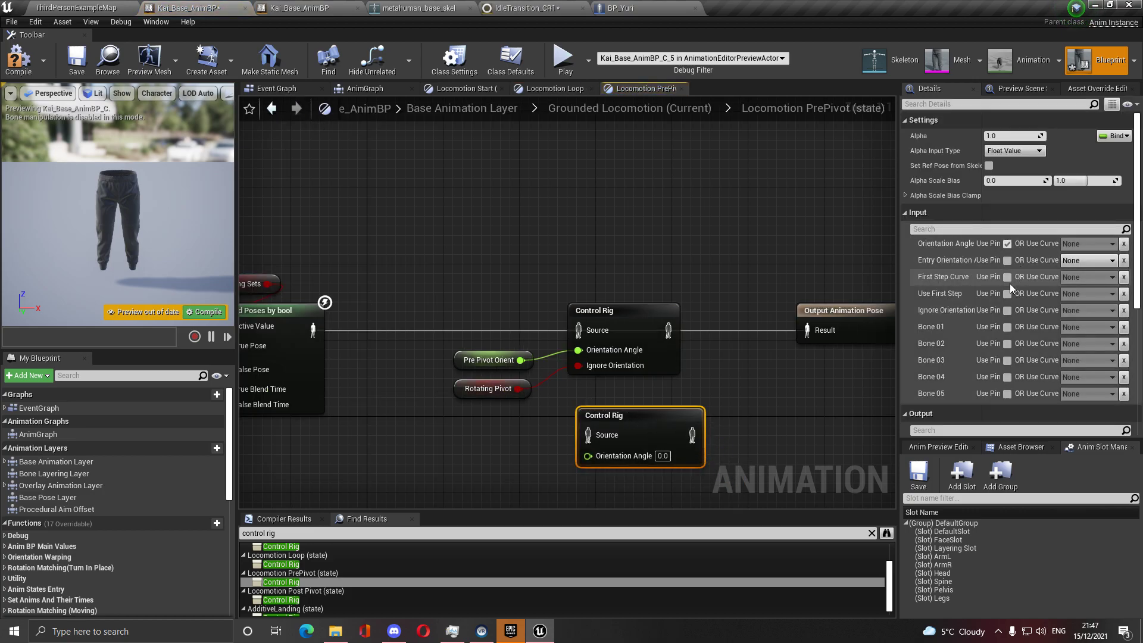
left_click(1006, 310)
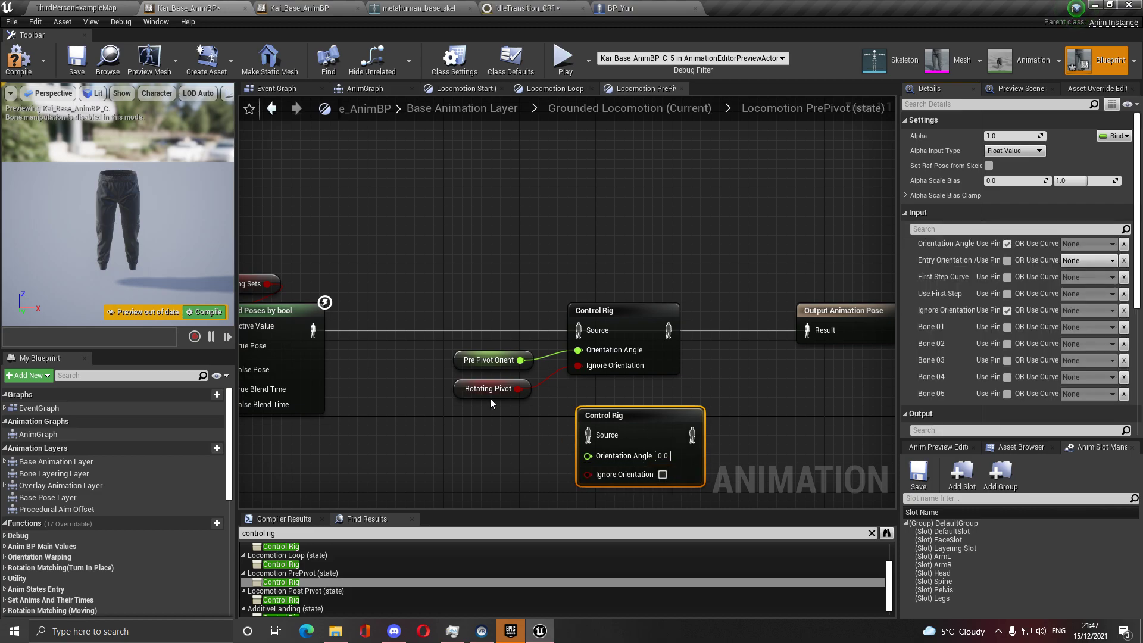
left_click_drag(520, 360, 587, 455)
left_click_drag(518, 388, 313, 330)
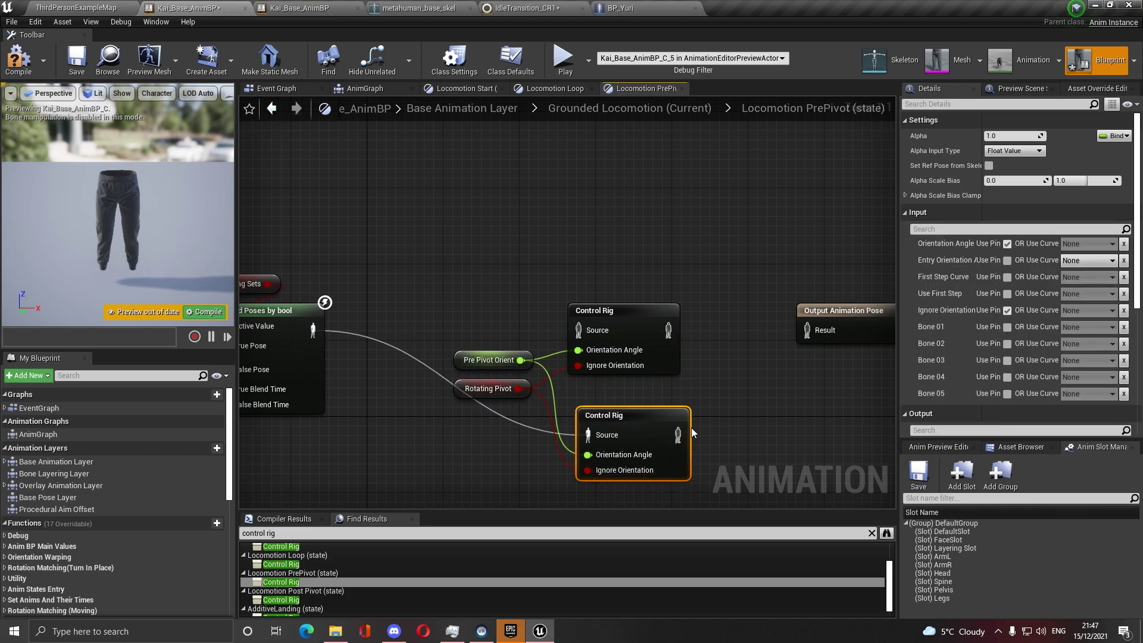
left_click_drag(691, 428, 812, 330)
Delete PrePivot's old Control Rig, move the new one into place, and open Post Pivot
left_click(594, 351)
key("Delete")
left_click_drag(647, 418, 645, 319)
left_click(673, 405)
right_click_drag(672, 406, 662, 366)
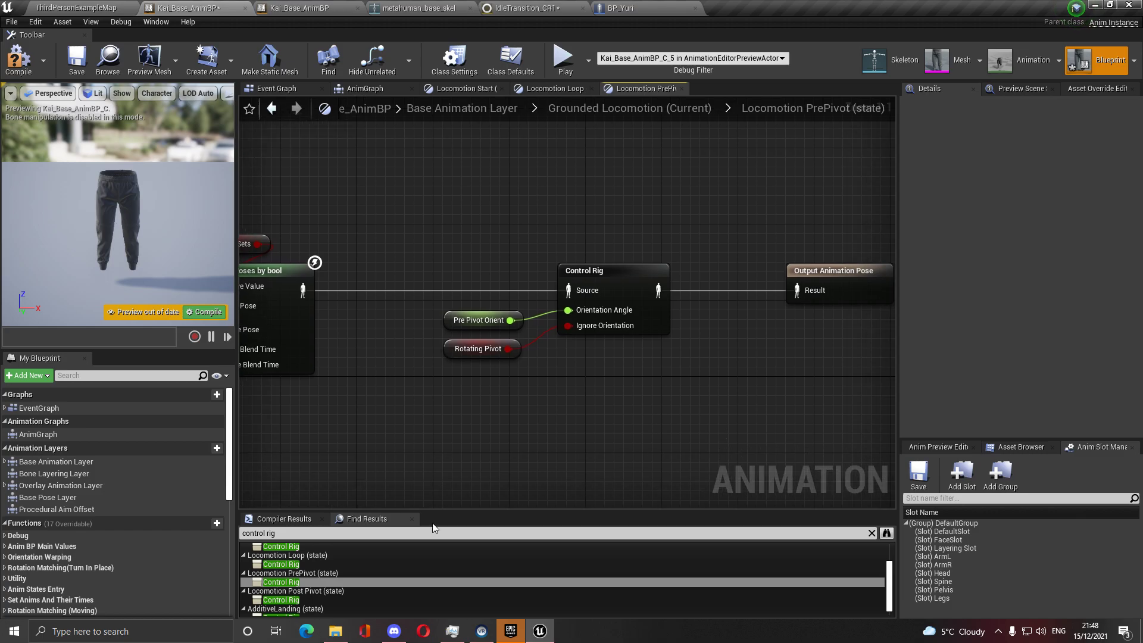
double_click(312, 601)
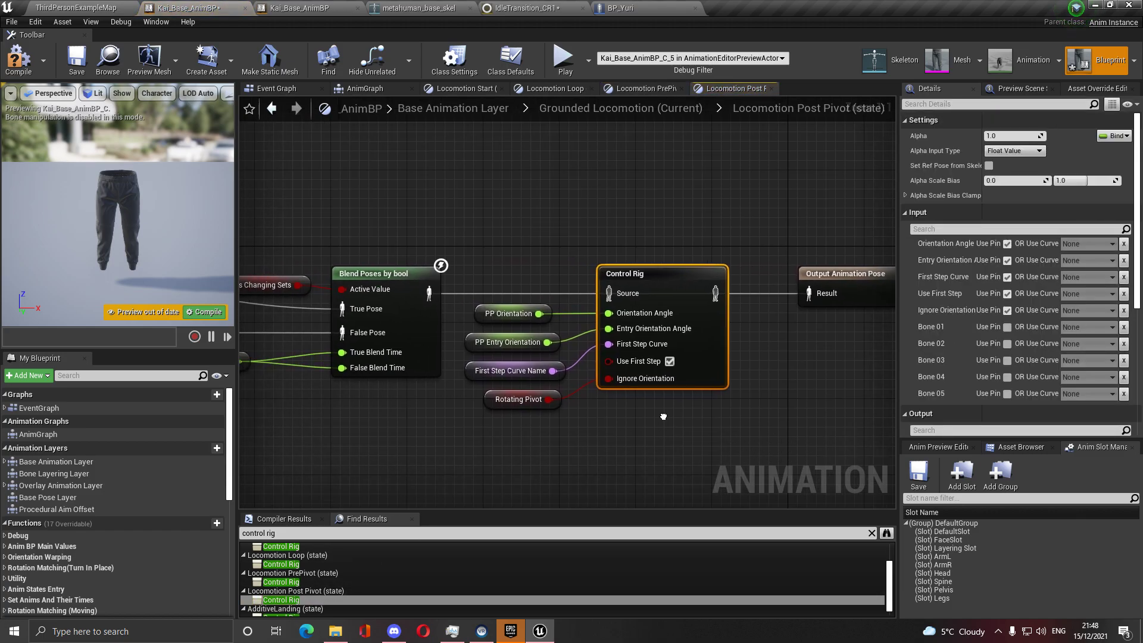
left_click(658, 434)
Paste the replacement Control Rig and expose Entry Orientation Angle, First Step Curve, Use First Step and Ignore Orientation pins
key("ctrl+v")
left_click_drag(740, 451, 694, 434)
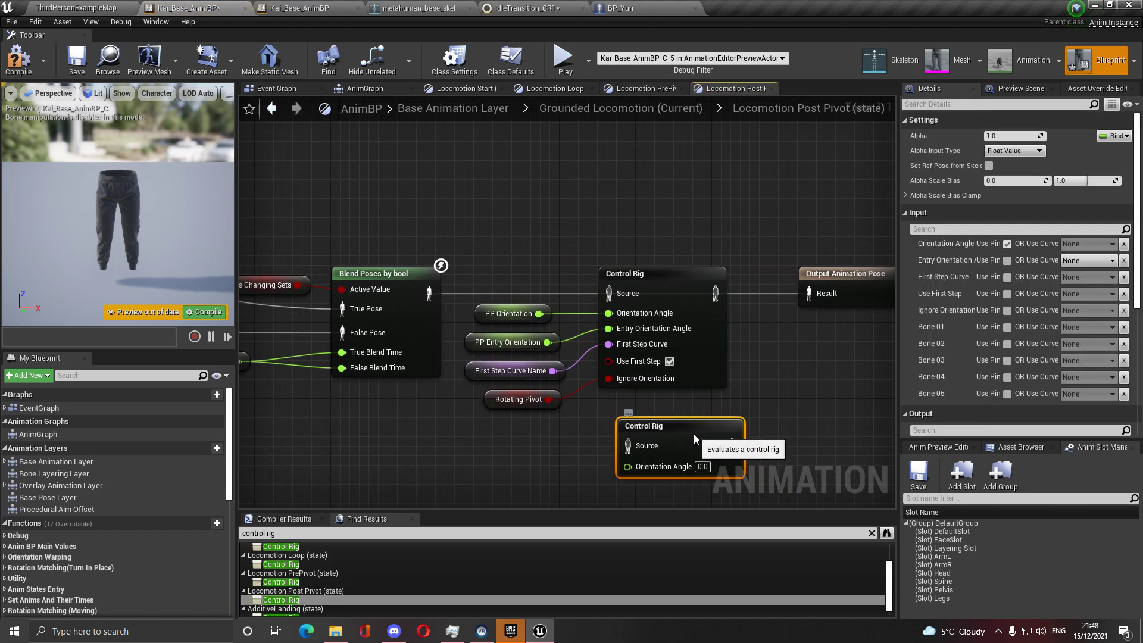
left_click(1007, 260)
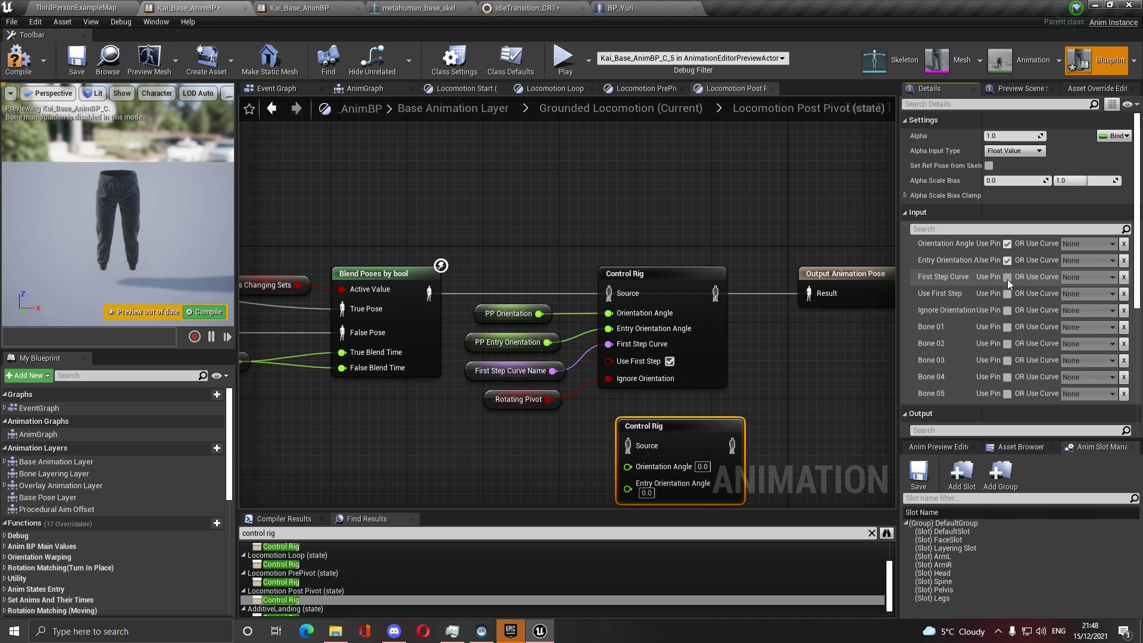
left_click(1007, 279)
left_click(1007, 294)
left_click(1007, 310)
right_click_drag(553, 398, 553, 257)
Wire Rotating Pivot, First Step Curve Name, PP Orientation and the blended pose into the new node, enabling Use First Step
left_click_drag(515, 265, 628, 407)
left_click(689, 389)
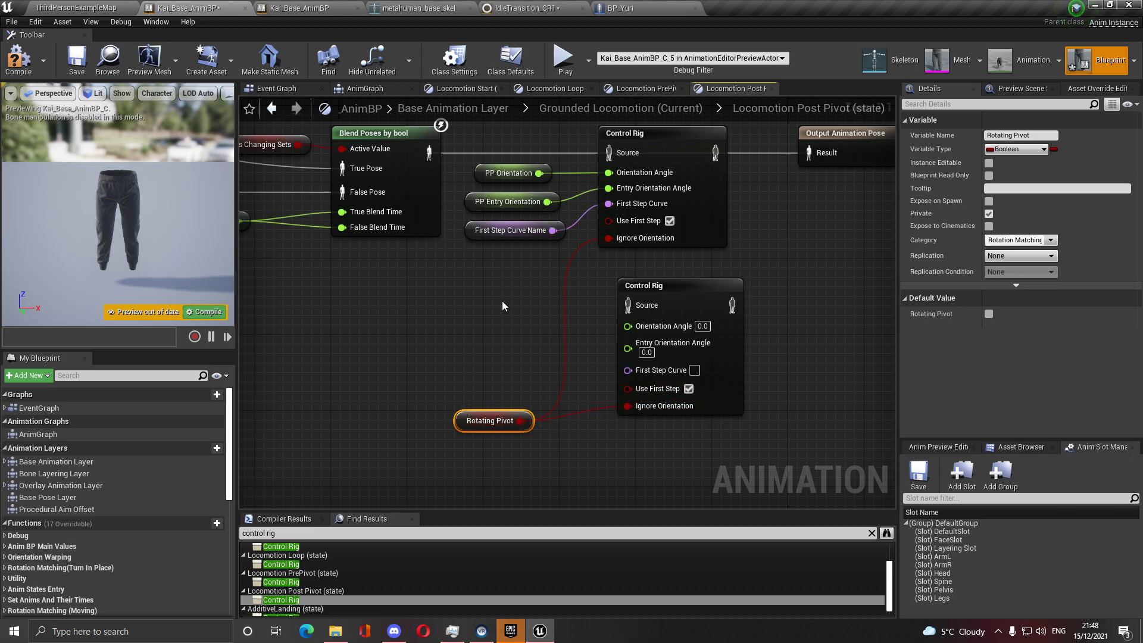
left_click_drag(508, 238, 628, 369)
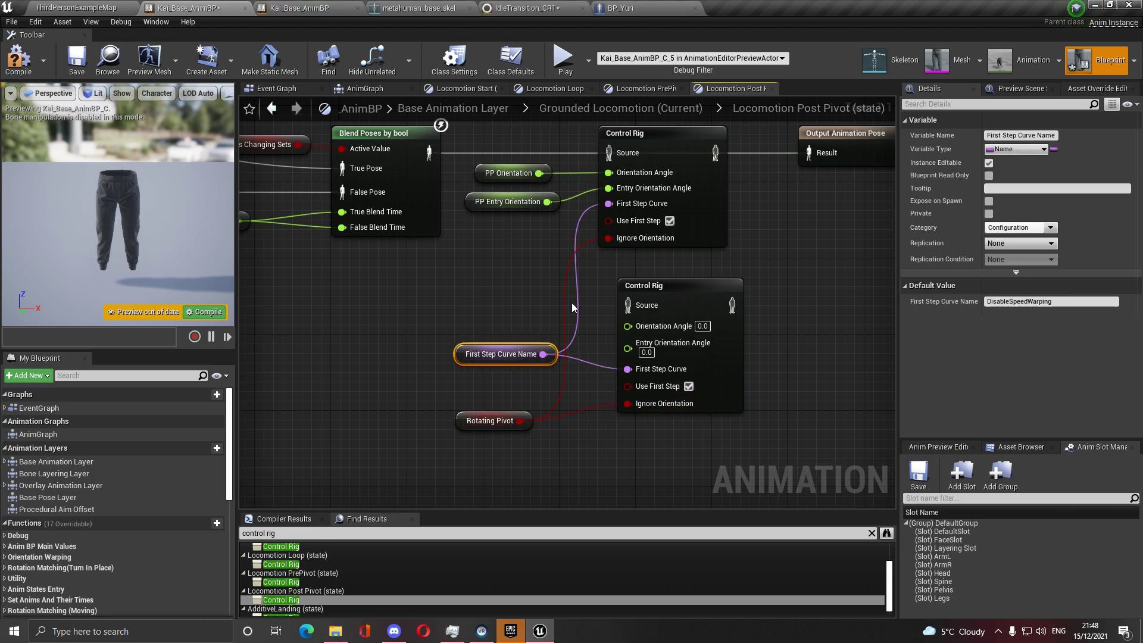
left_click_drag(486, 212, 477, 317)
left_click_drag(627, 326, 537, 174)
left_click_drag(627, 304, 429, 153)
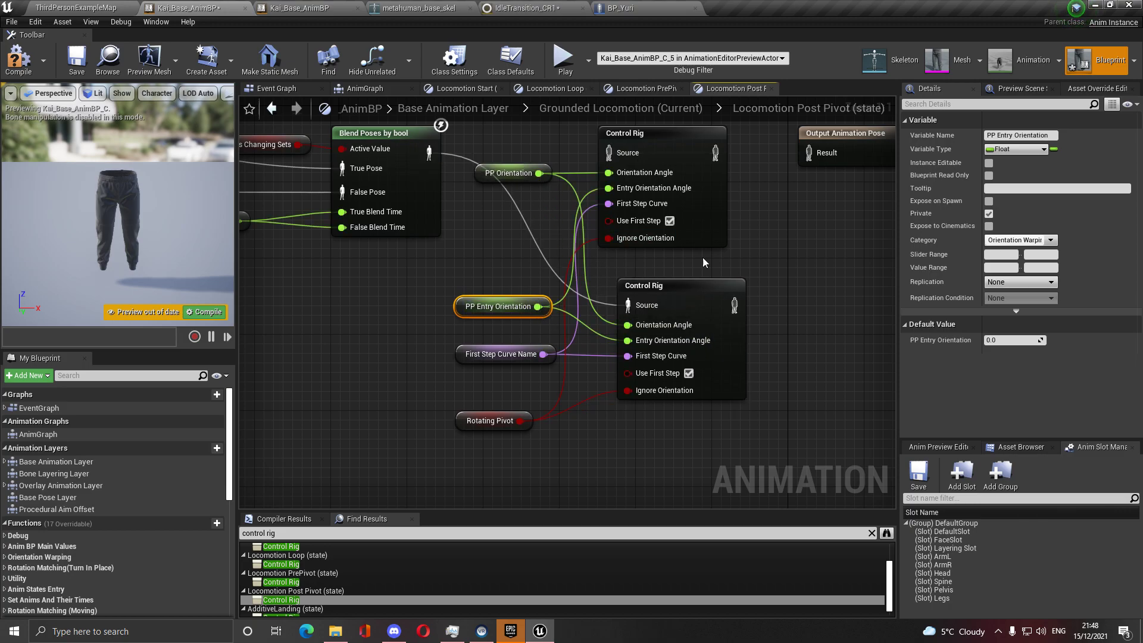
left_click_drag(741, 288, 808, 153)
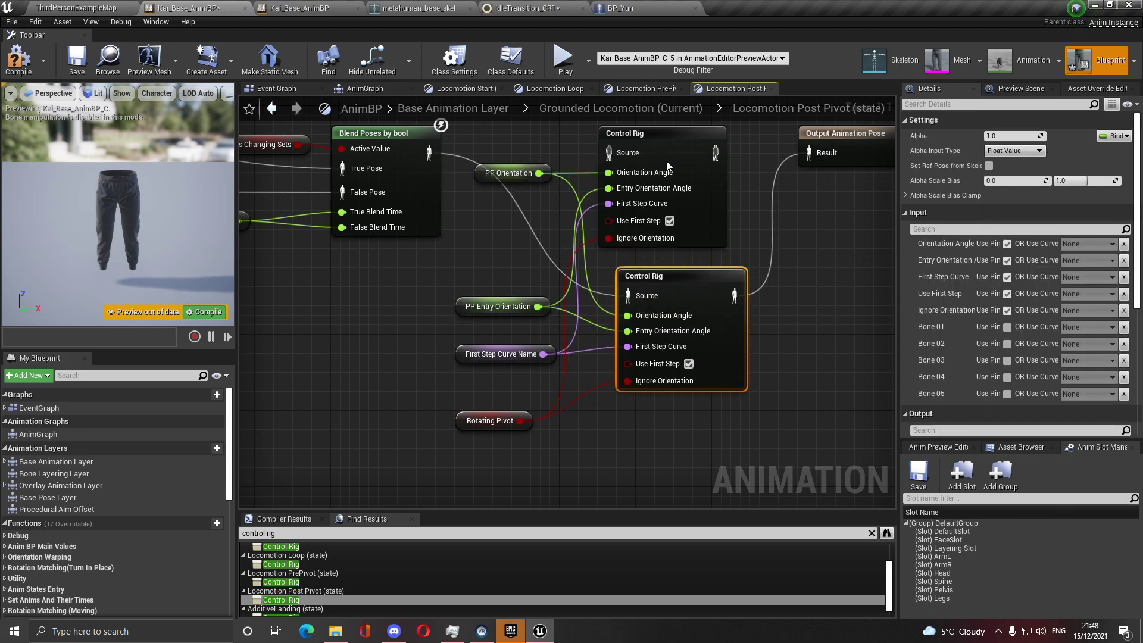
Delete the old Control Rig, move the new node and its variables into place, then open AdditiveLanding
left_click(687, 232)
key("Delete")
left_click_drag(707, 297, 688, 149)
left_click_drag(477, 296, 485, 192)
left_click_drag(482, 351, 492, 228)
left_click_drag(476, 413, 501, 257)
left_click(523, 357)
right_click_drag(536, 357, 473, 361)
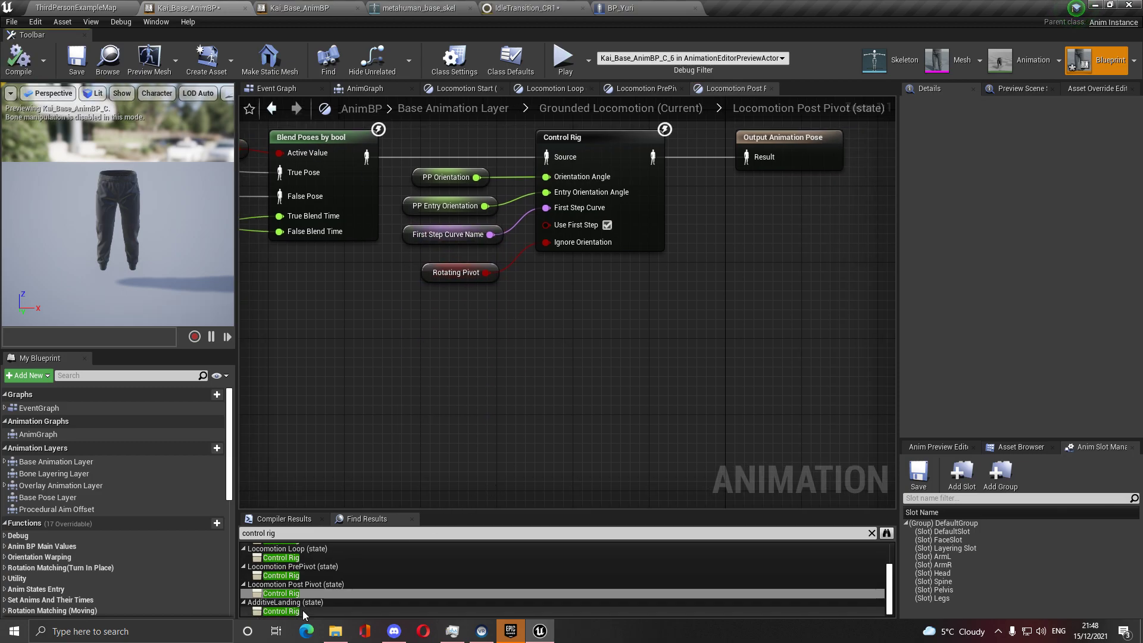
left_click(304, 613)
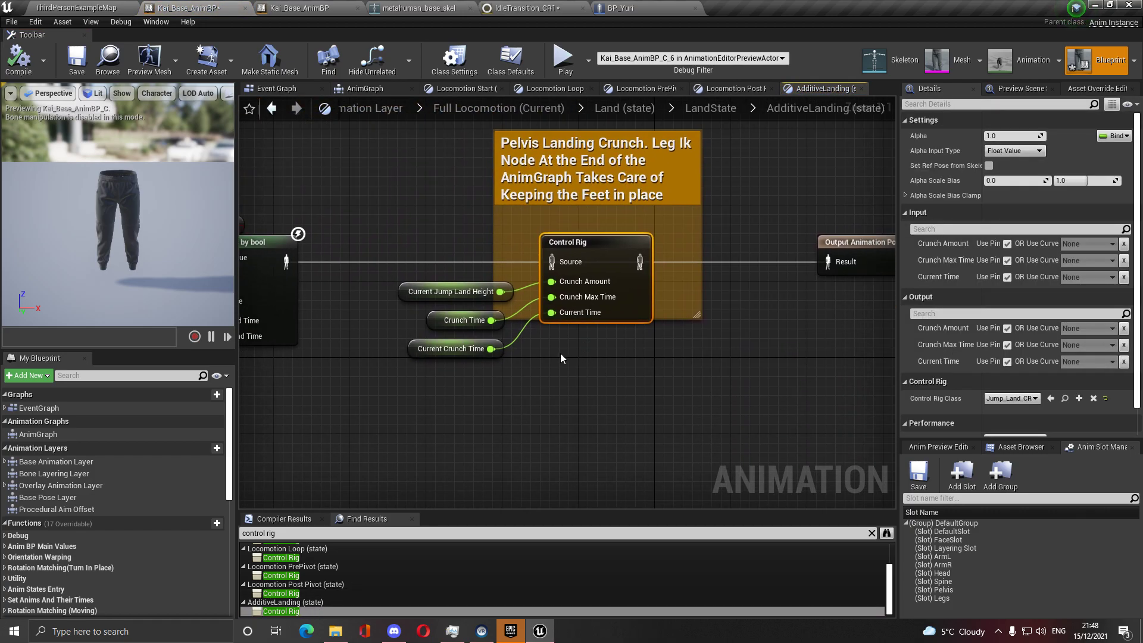
Add a new Control Rig node with its class set to Jump_Land_CR_MH
right_click(560, 353)
type("control")
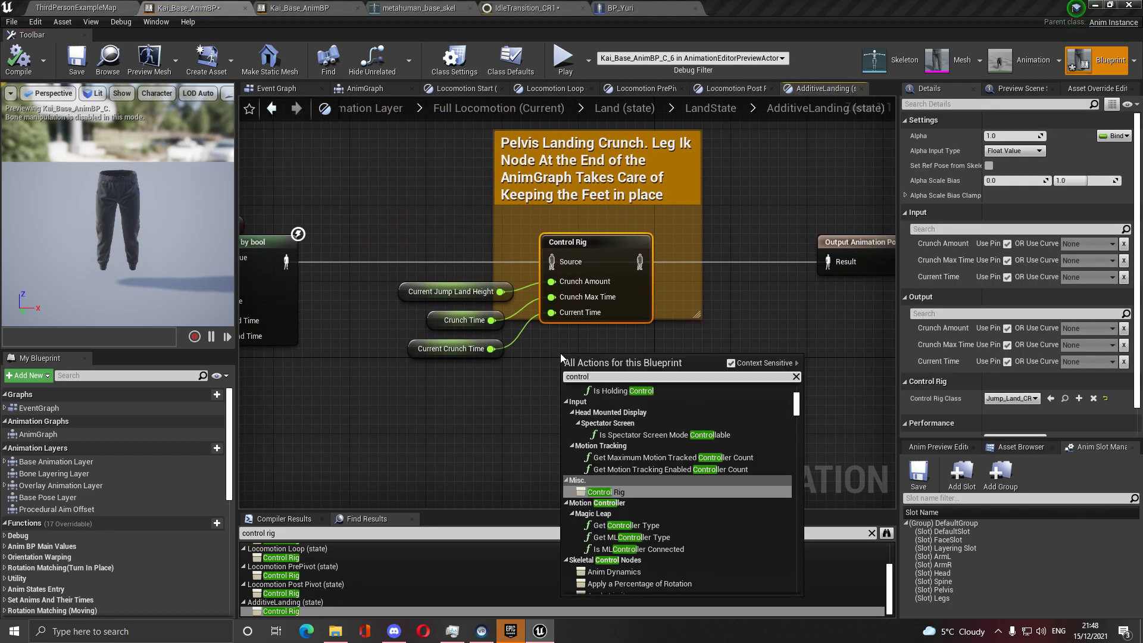
left_click(609, 497)
left_click(598, 372)
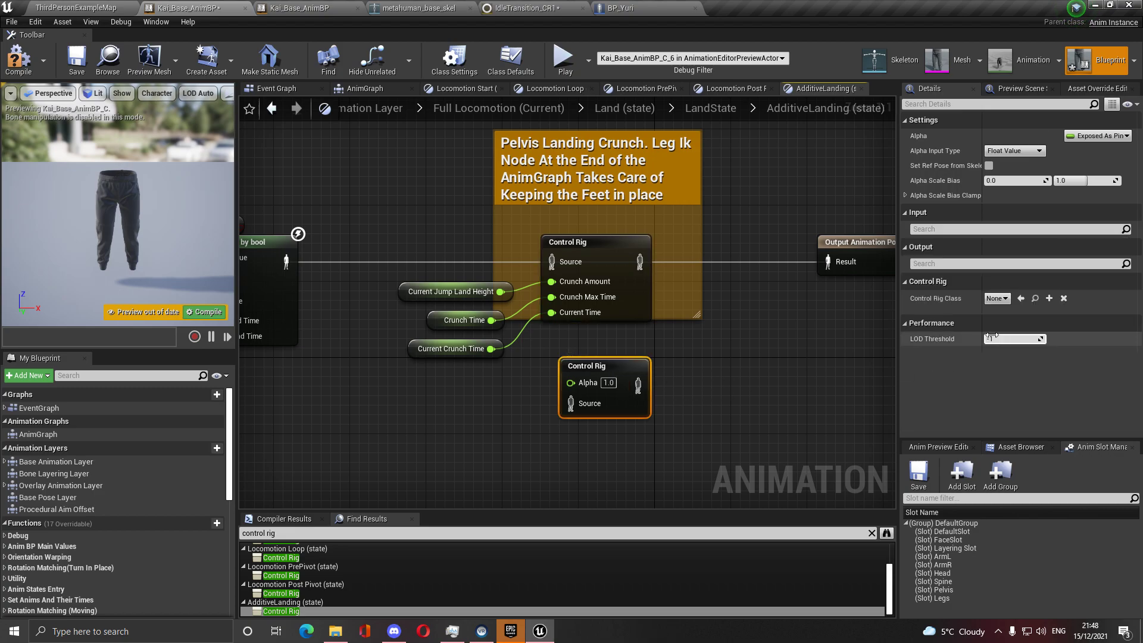
left_click(997, 298)
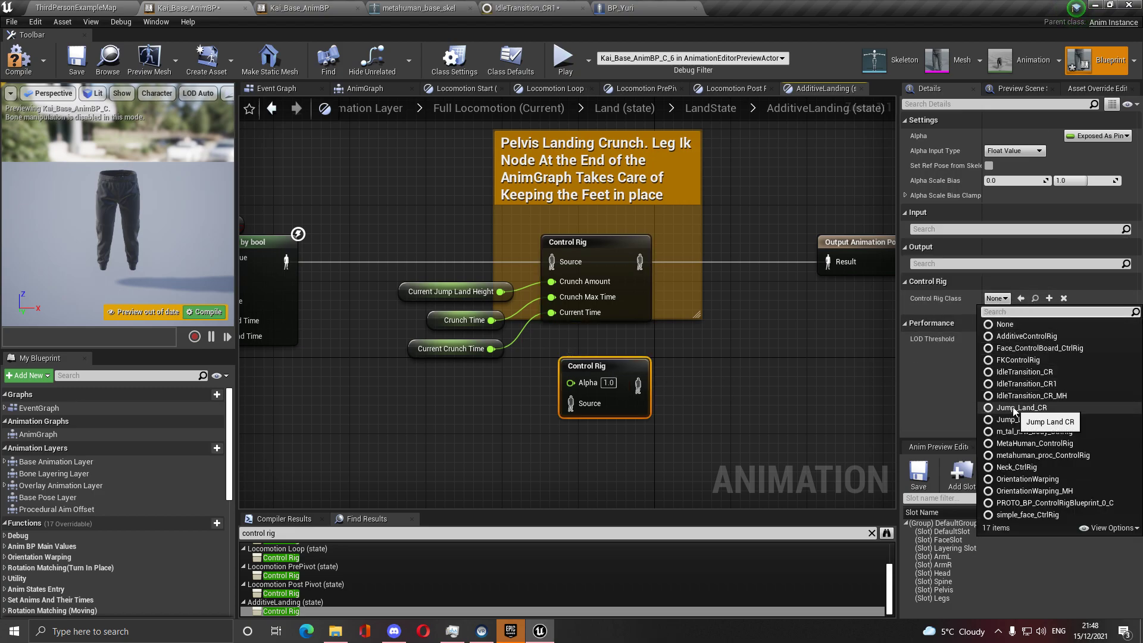
left_click(1036, 420)
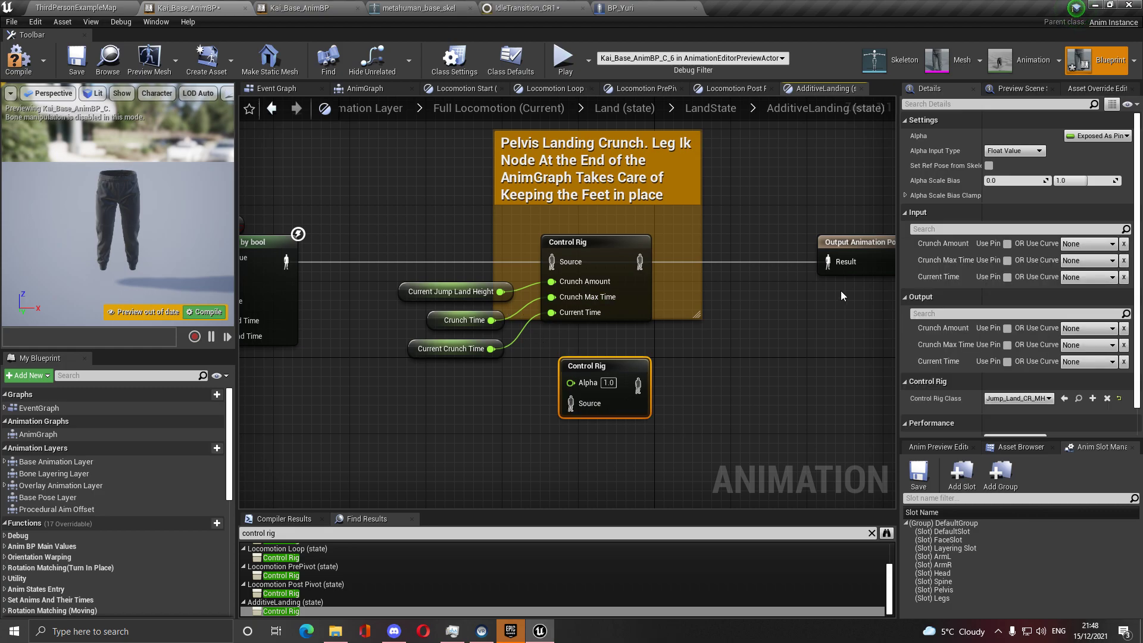
Feed Current Jump Land Height, Crunch Time and Current Crunch Time into the new node, between blended pose and output
left_click(1006, 244)
left_click(1007, 260)
left_click(1007, 276)
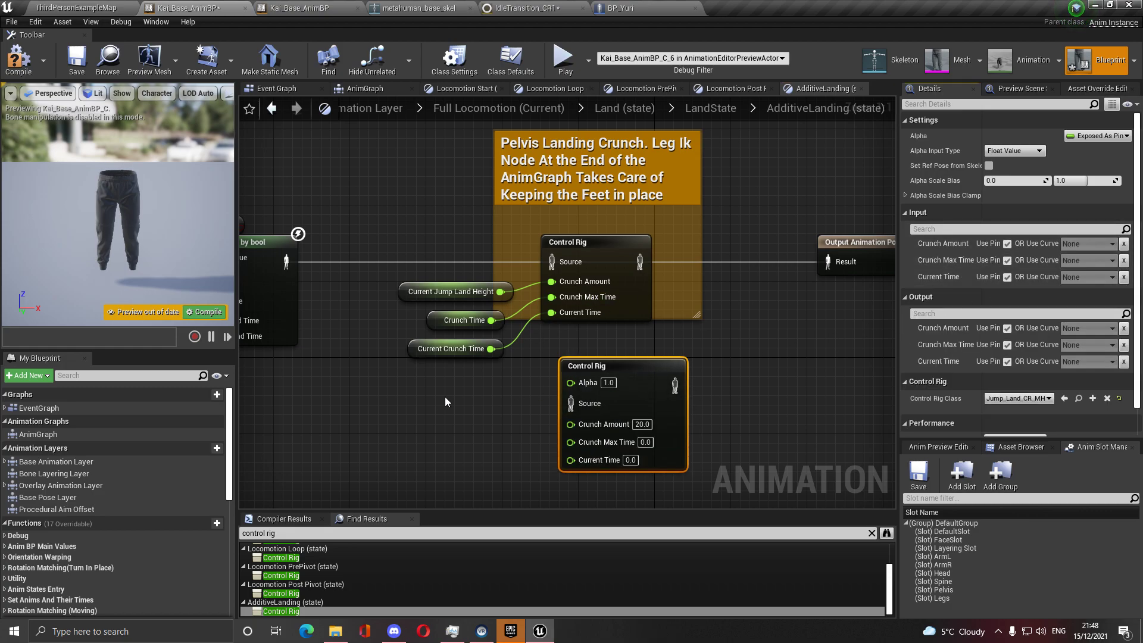
left_click_drag(500, 291, 570, 424)
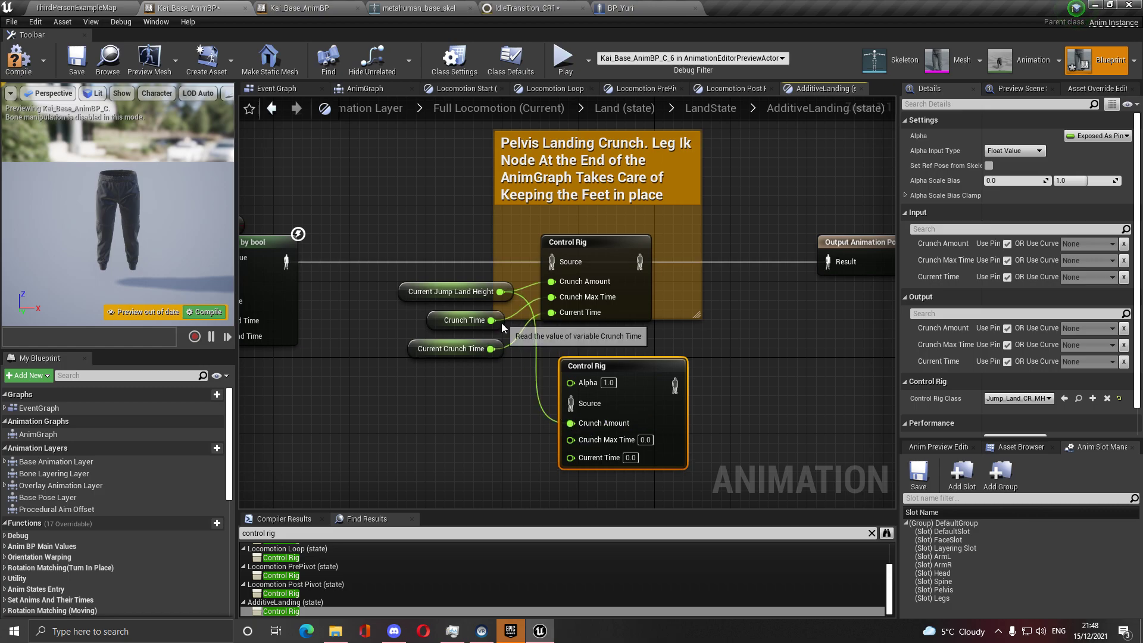
left_click_drag(501, 323, 573, 441)
left_click_drag(491, 348, 572, 456)
left_click_drag(658, 385, 827, 262)
left_click_drag(571, 403, 286, 267)
Delete the old Control Rig, move the new one into the comment box, and stop exposing Alpha
left_click(604, 247)
key("Delete")
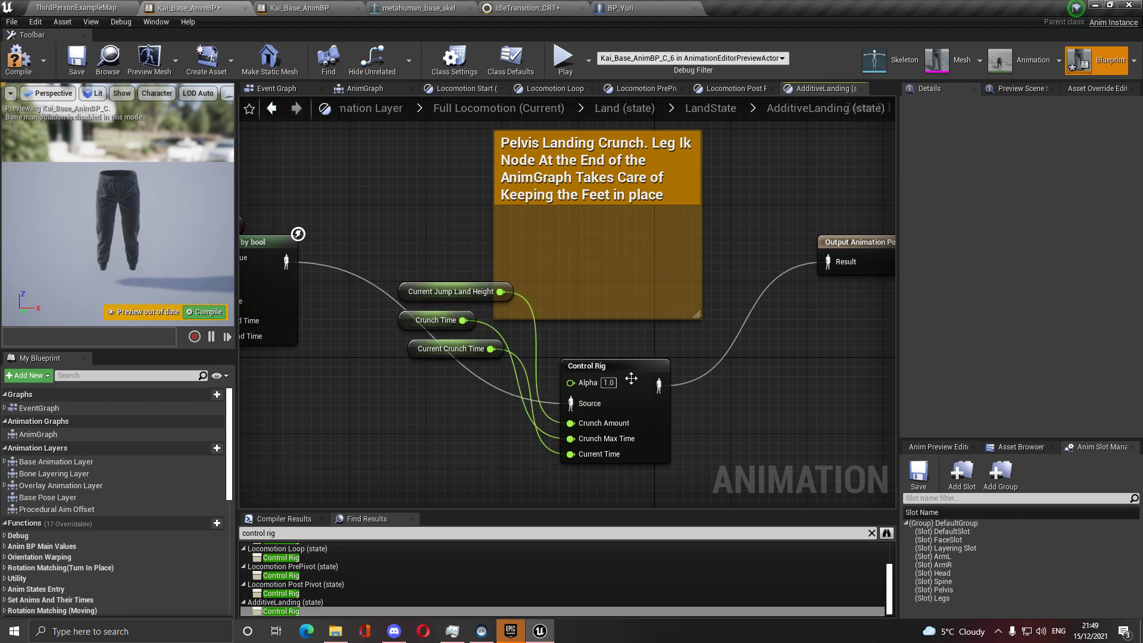
left_click_drag(627, 375, 624, 230)
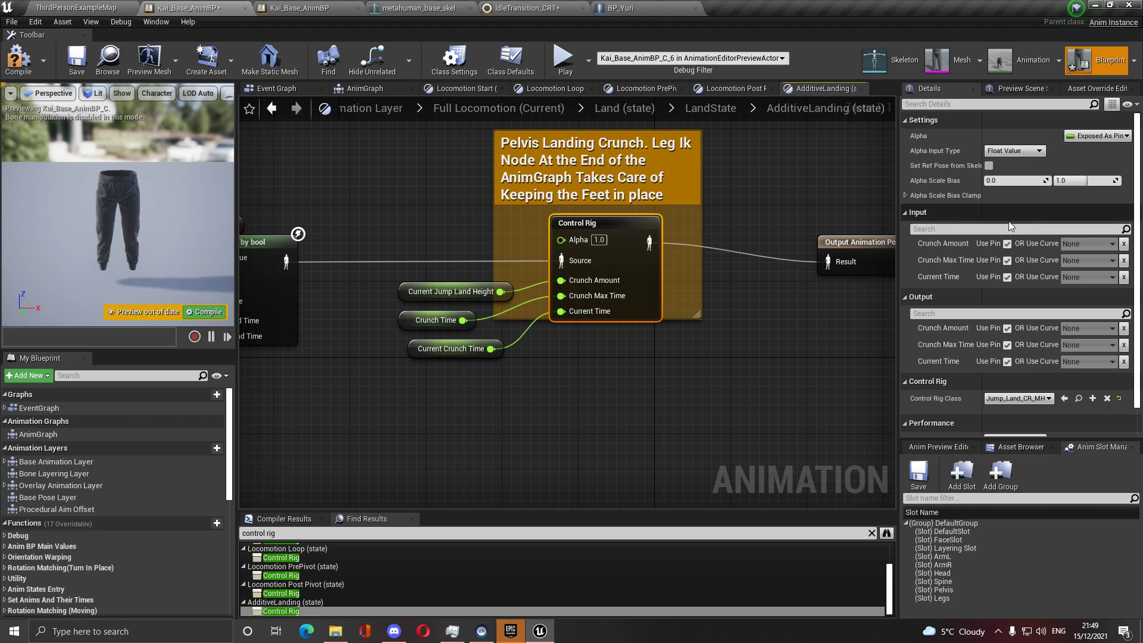
left_click(1078, 136)
left_click(1075, 158)
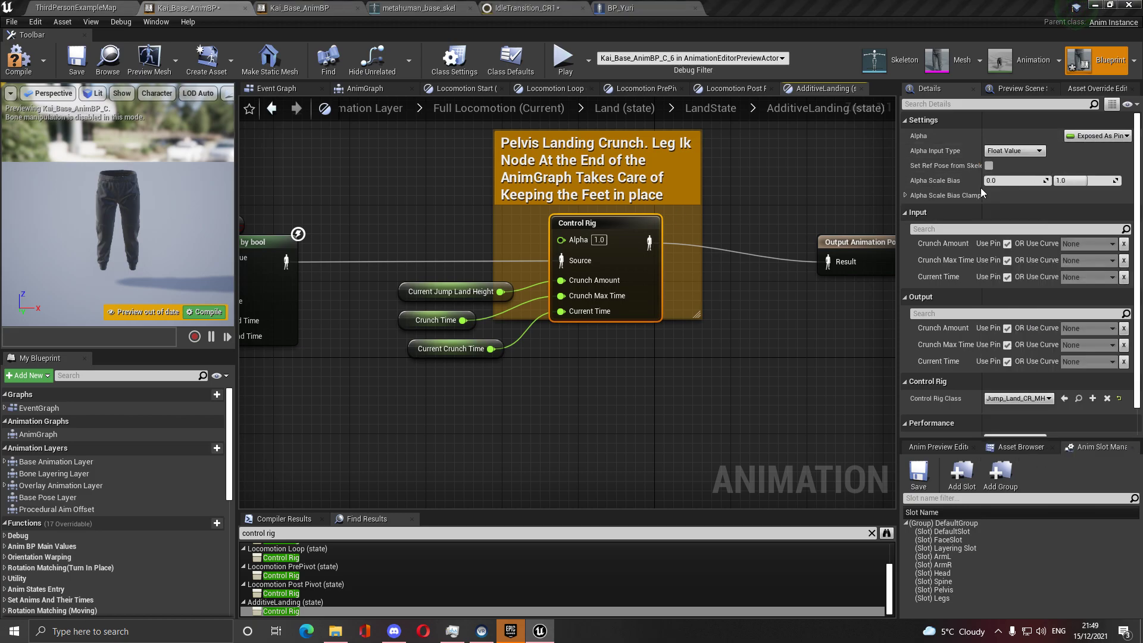
left_click_drag(520, 277, 440, 322)
left_click_drag(685, 319, 680, 359)
left_click(370, 258)
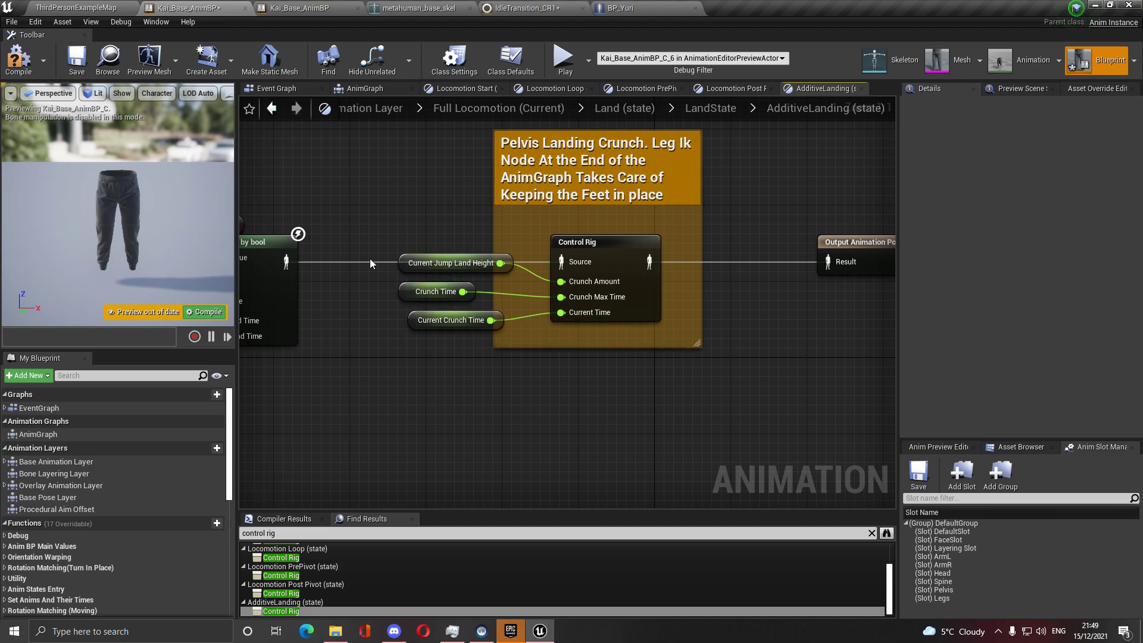
Compile and save Kai_Base_AnimBP
left_click(76, 65)
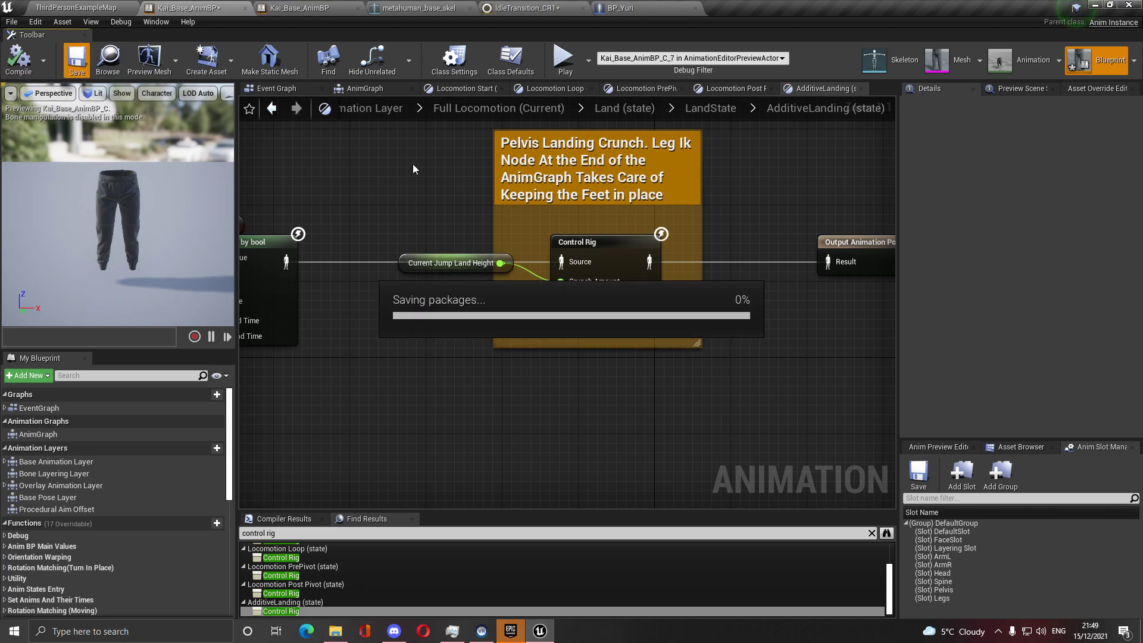
Reposition Current Jump Land Height beside the AdditiveLanding Control Rig and save Kai_Base_AnimBP again
left_click(617, 255)
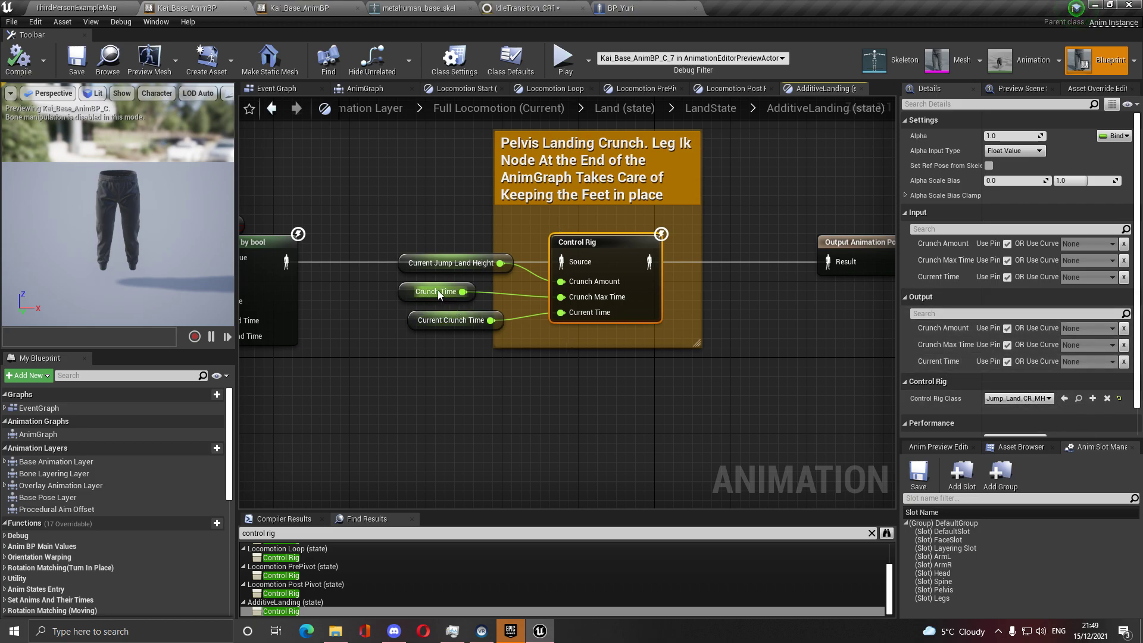
left_click_drag(415, 265, 447, 308)
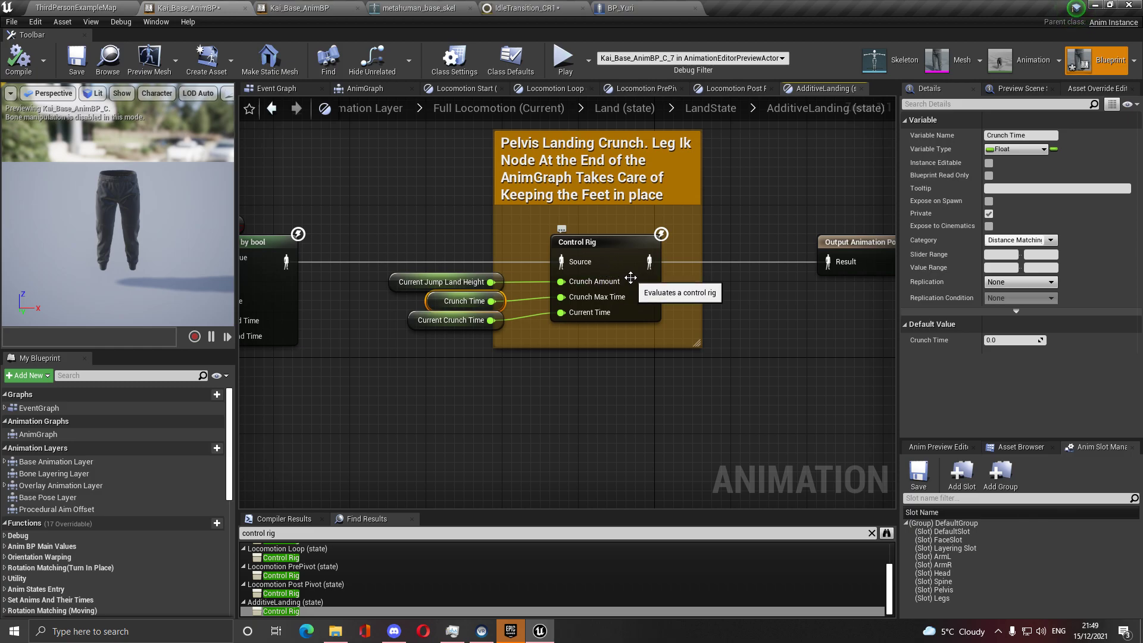
scroll(624, 350, "down", 2)
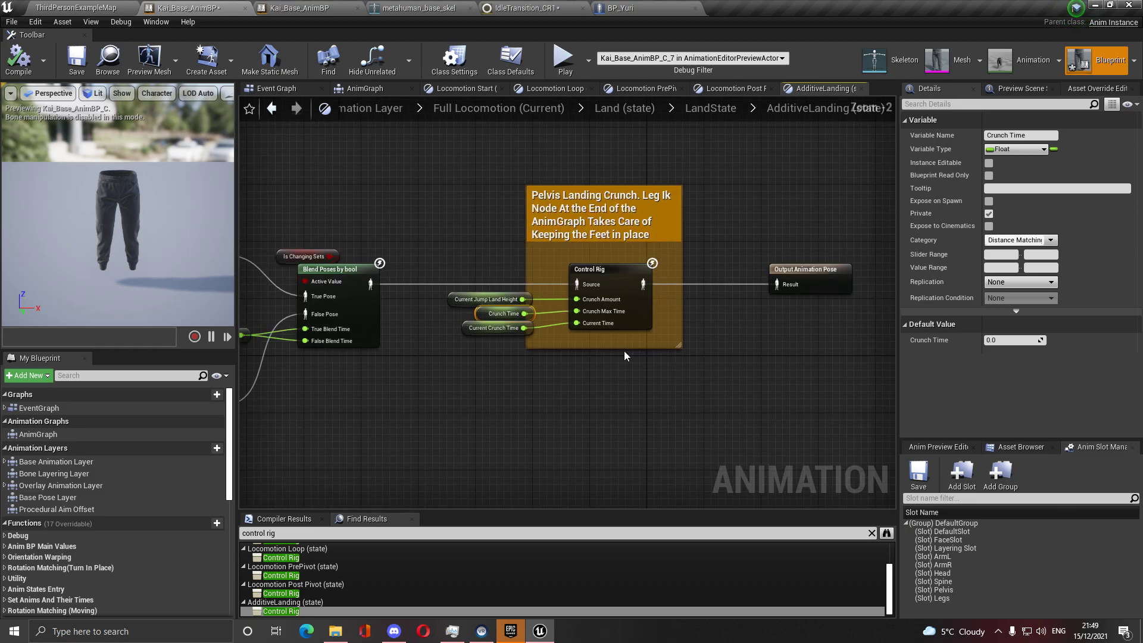
left_click(77, 59)
left_click(616, 284)
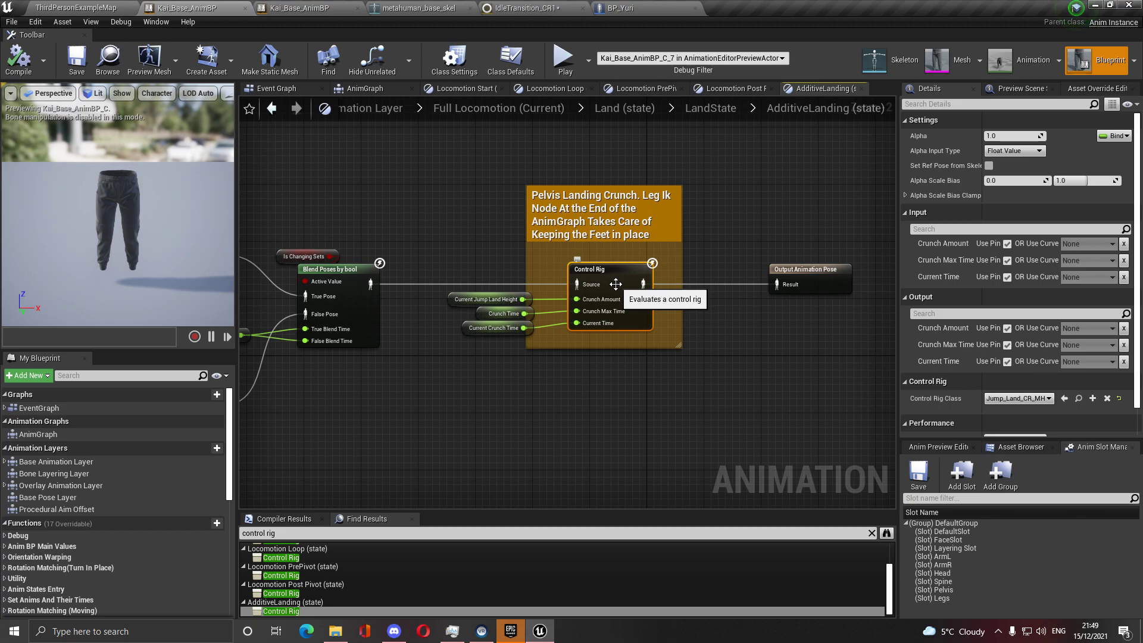
left_click(94, 6)
Open OrientationWarping_MH and review the bone names and weights of Bone 01 through Bone 05
left_click(286, 495)
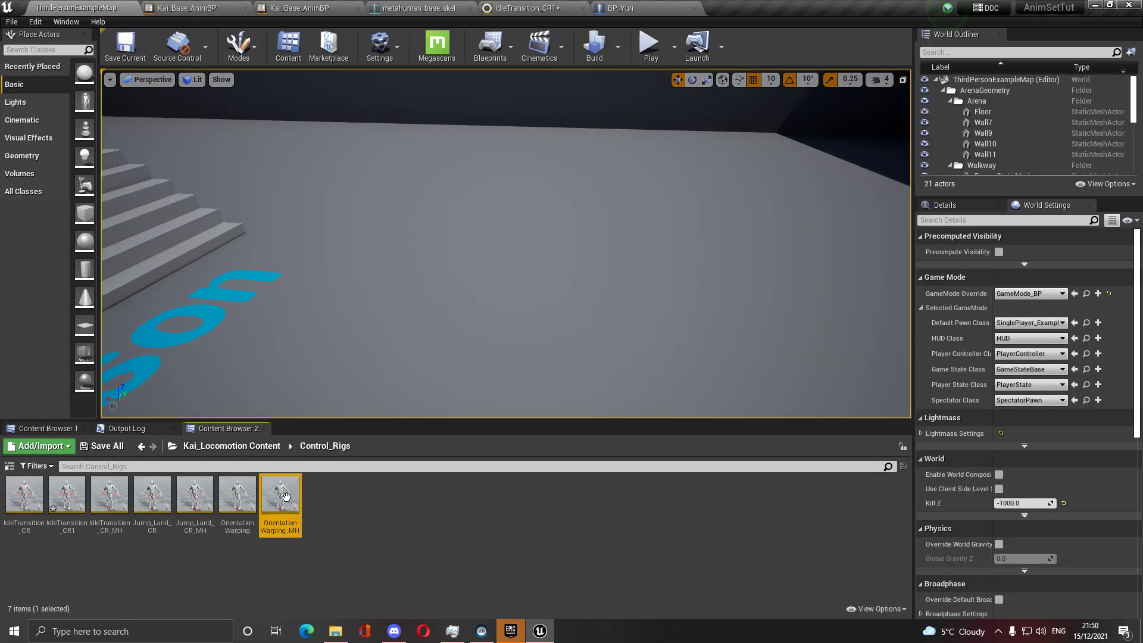
double_click(285, 496)
left_click(81, 497)
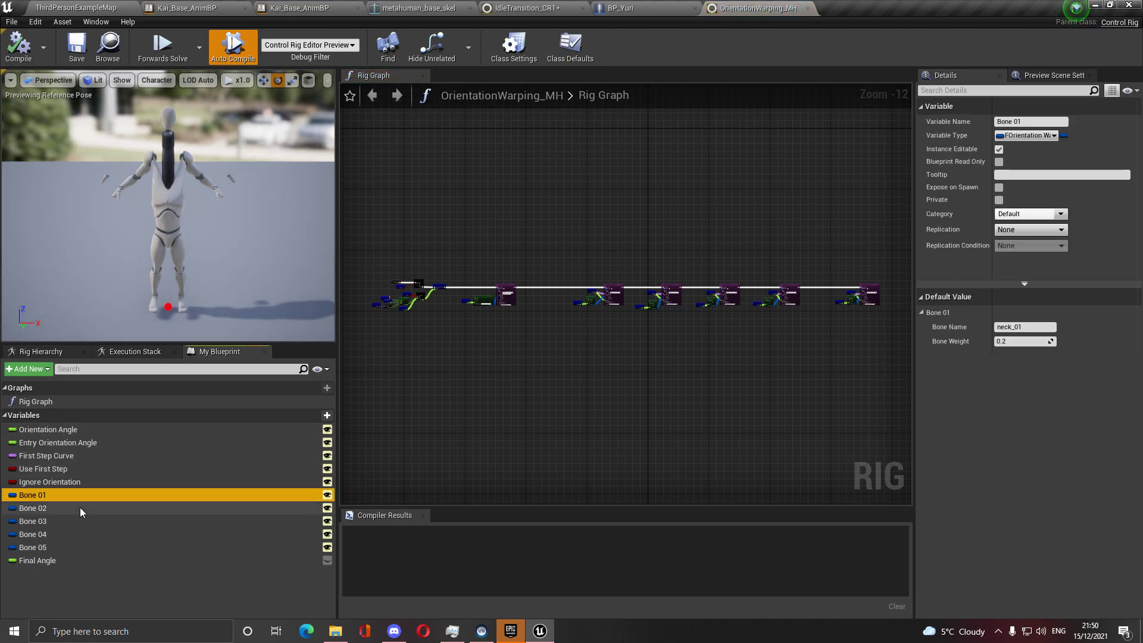
left_click(79, 507)
left_click(79, 521)
left_click(76, 531)
left_click(72, 546)
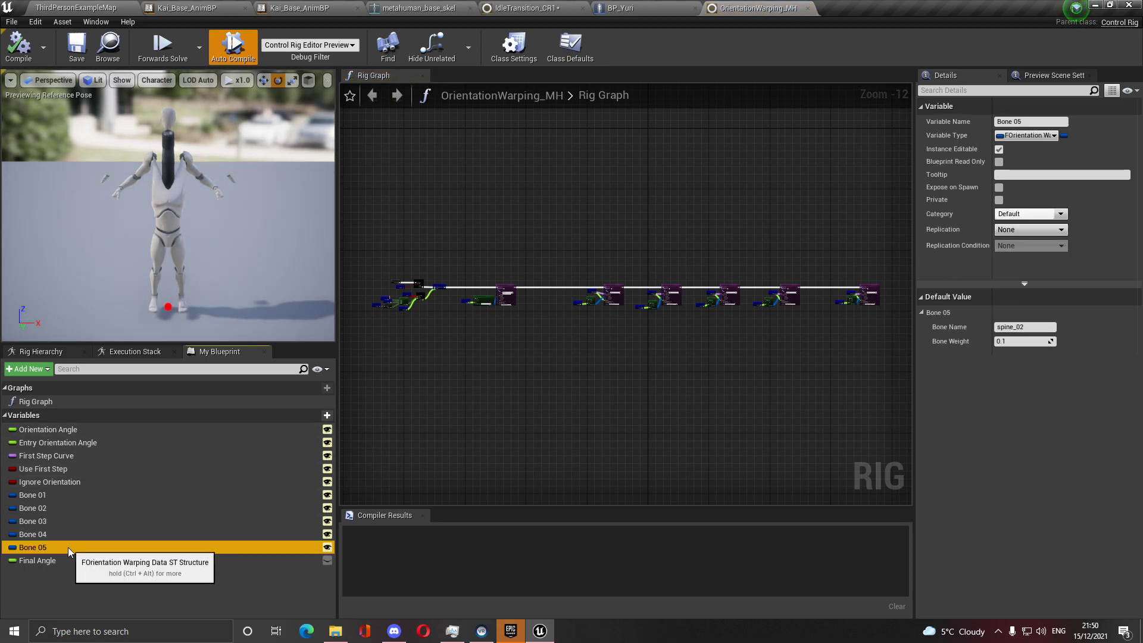
left_click(67, 491)
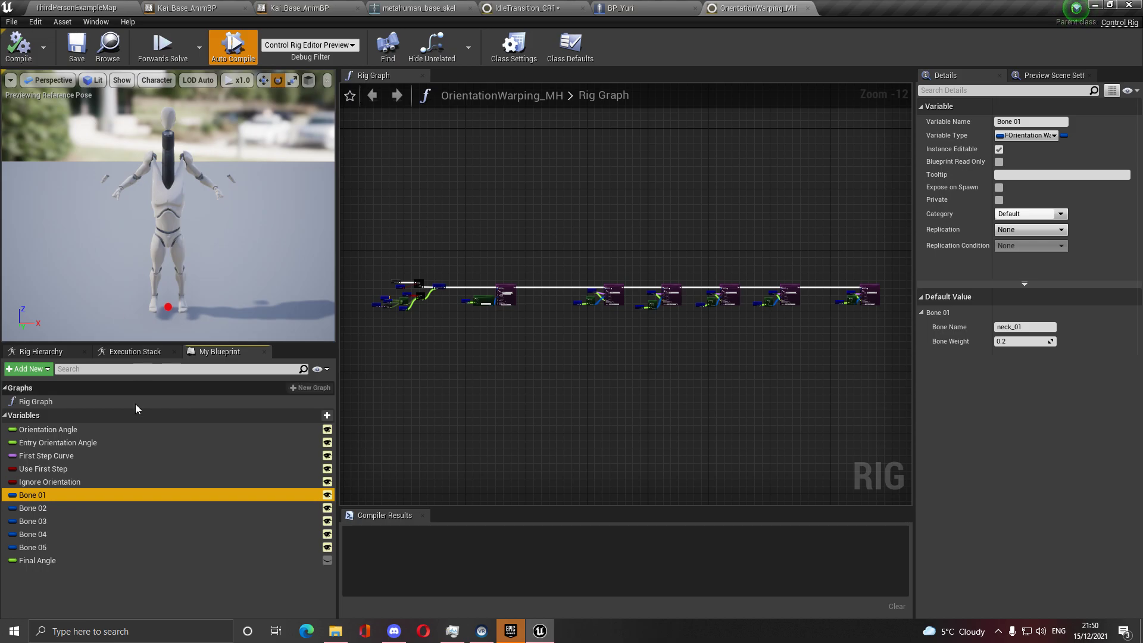
left_click(62, 509)
left_click(56, 521)
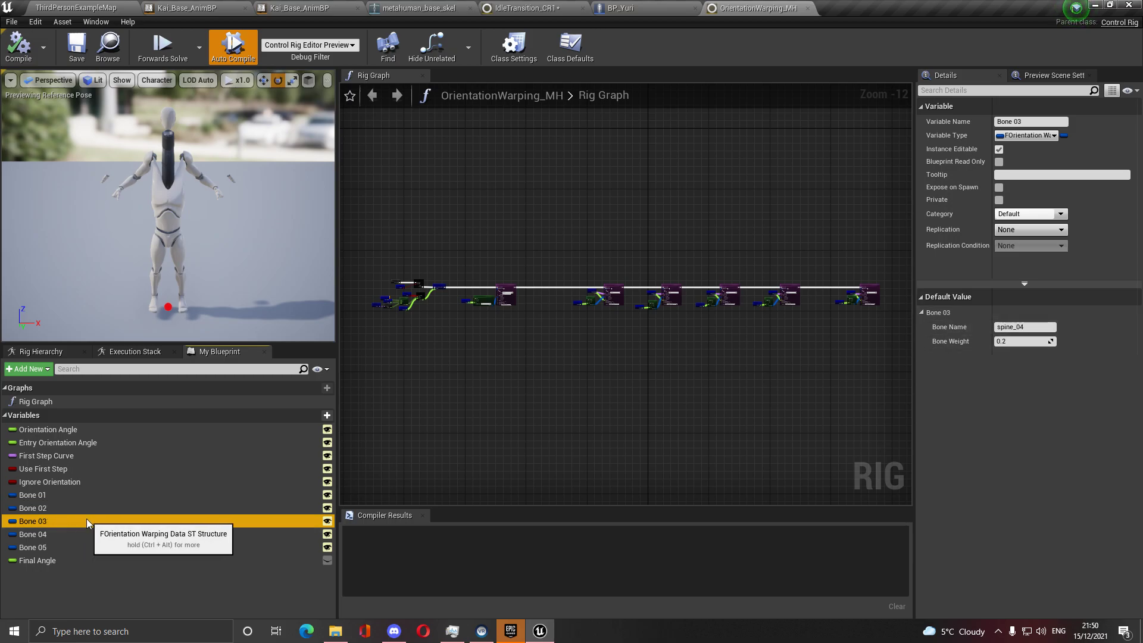
left_click(66, 535)
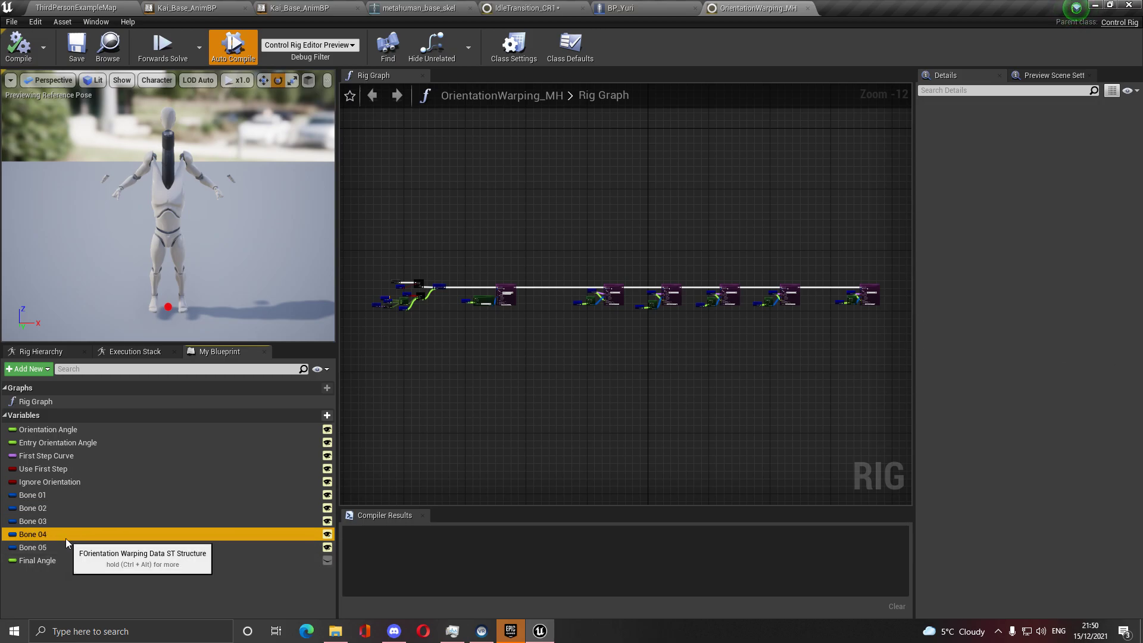
left_click(58, 546)
left_click(58, 530)
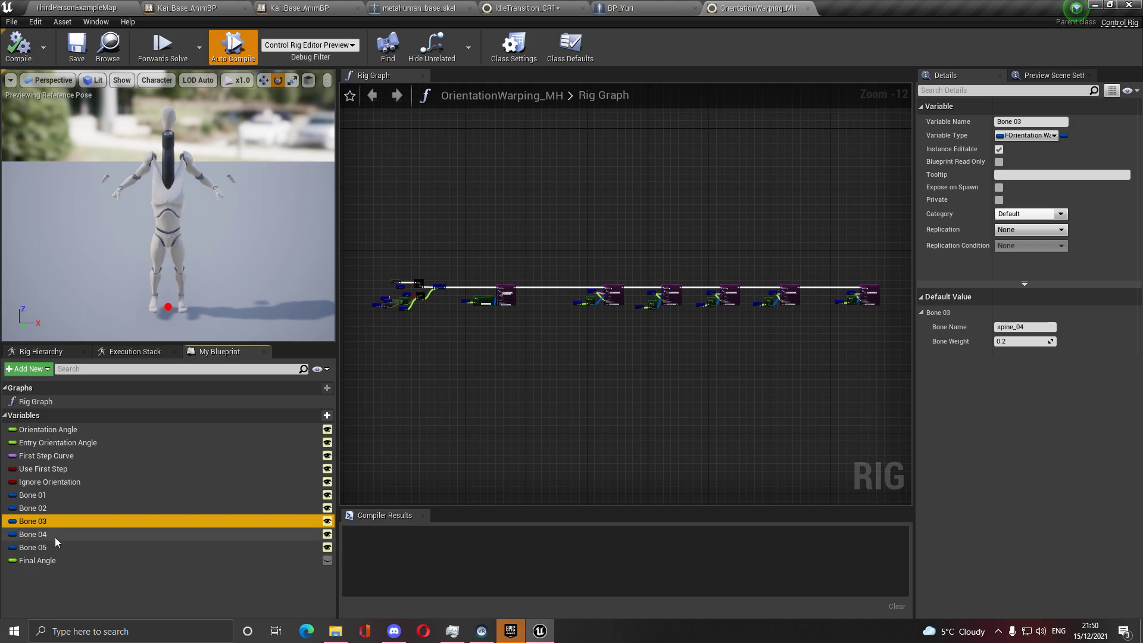
left_click(55, 546)
left_click(56, 524)
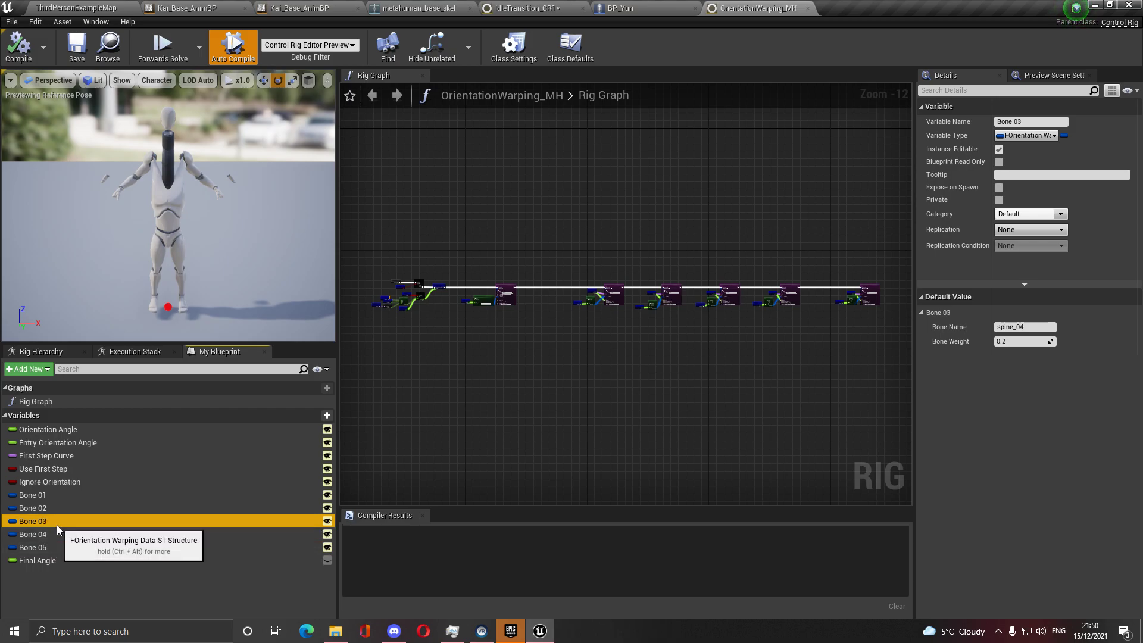
left_click(67, 534)
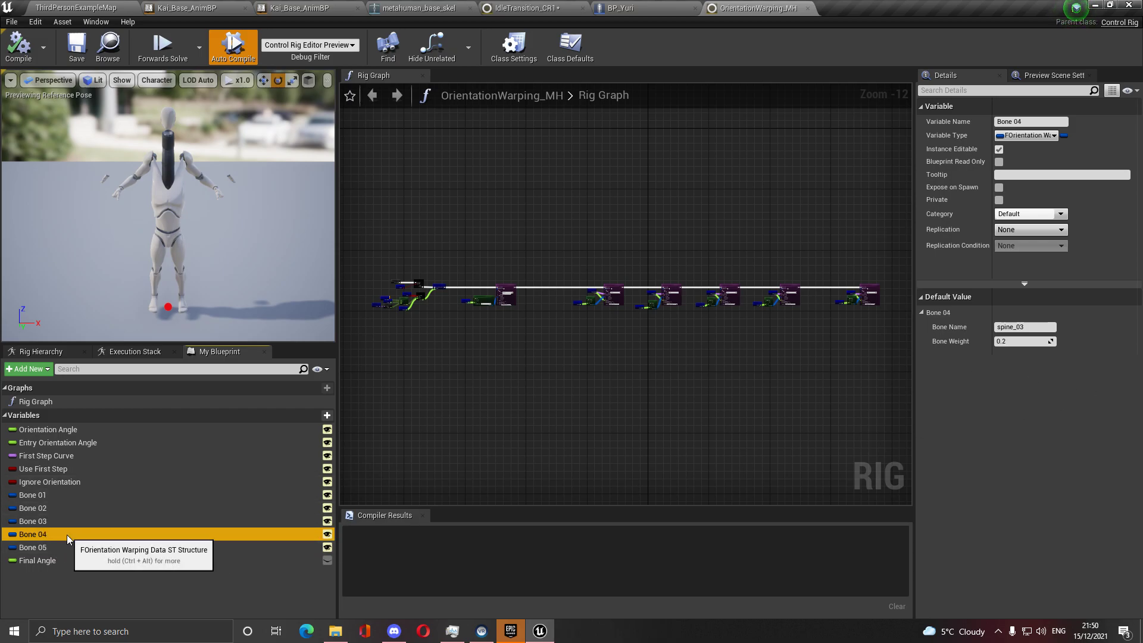
left_click(64, 548)
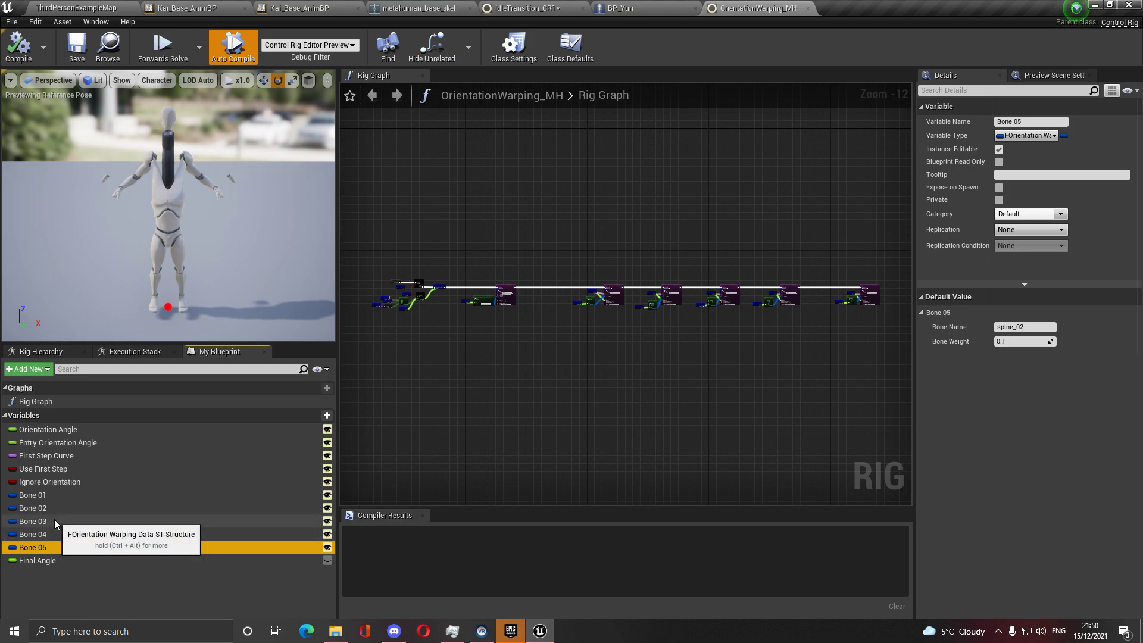
Compare metahuman_base_skel's retarget spine mapping against Bones 03–05, then save OrientationWarping_MH
left_click(419, 7)
left_click(139, 77)
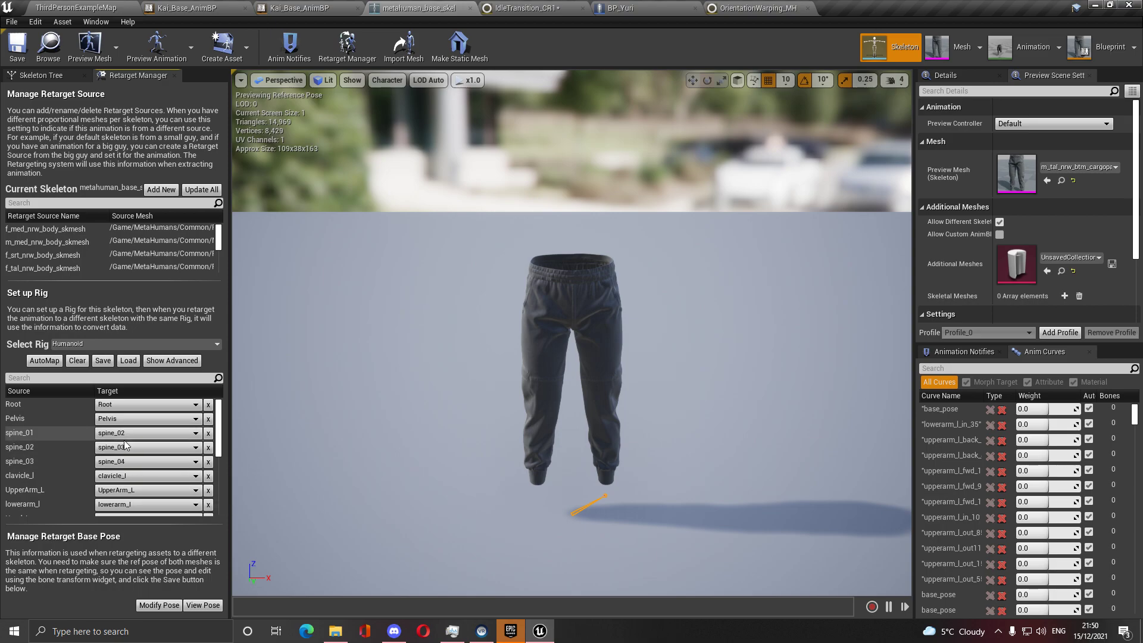
left_click(759, 8)
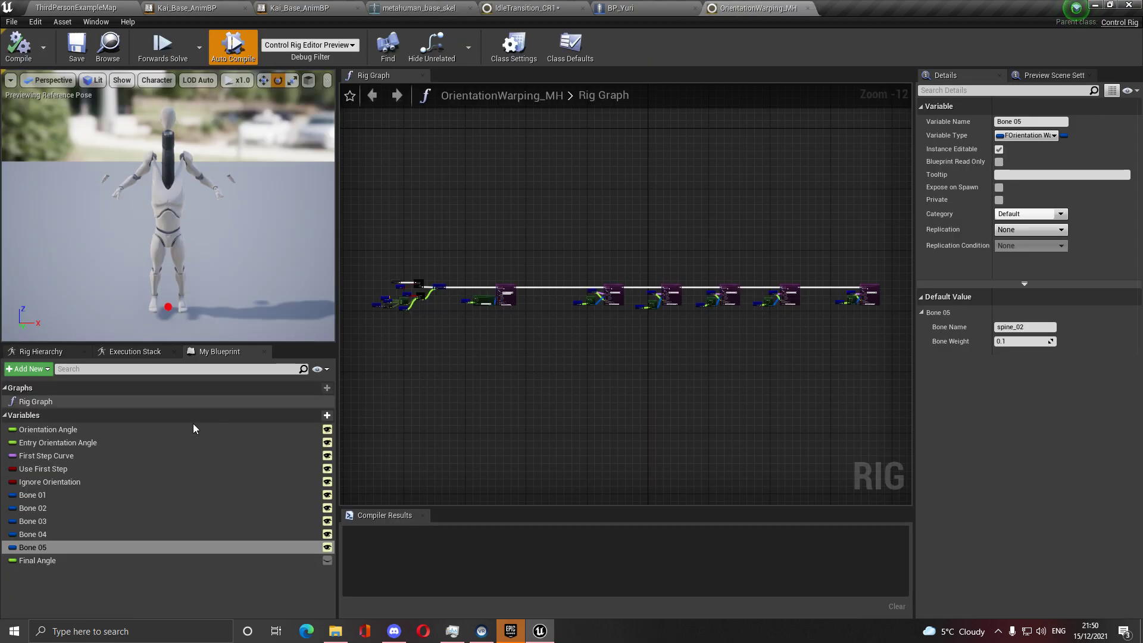
left_click(45, 527)
left_click(47, 534)
left_click(59, 546)
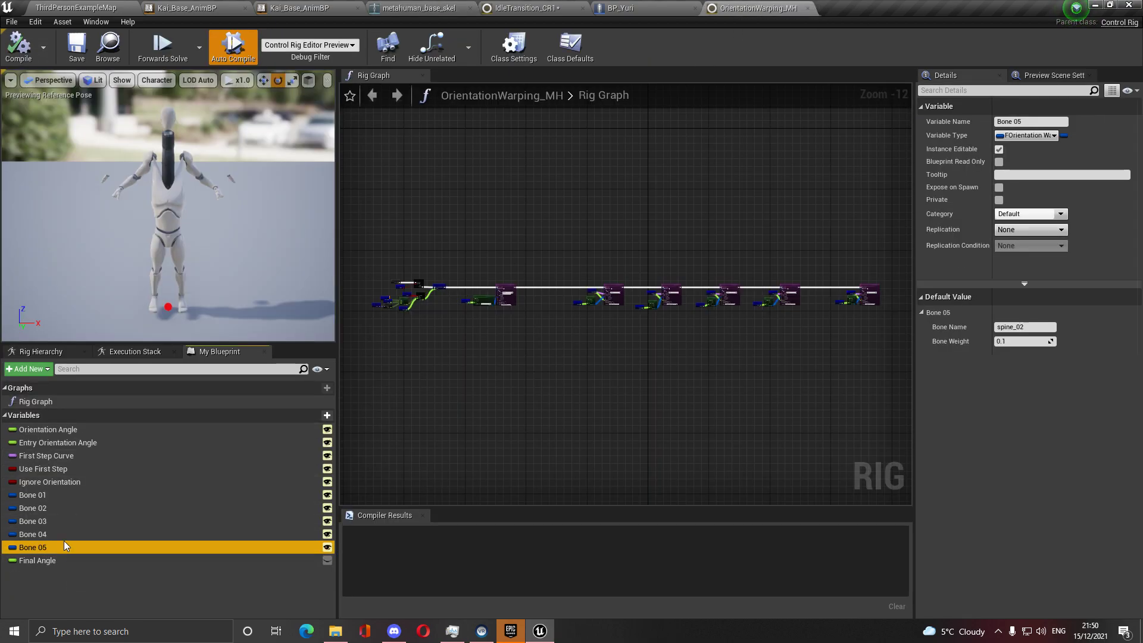
left_click(66, 535)
left_click(75, 549)
left_click(76, 47)
Navigate the Content Browser to the MetaHuman_AnimsRetarget folder containing Kai_Base_AnimBP
left_click(98, 6)
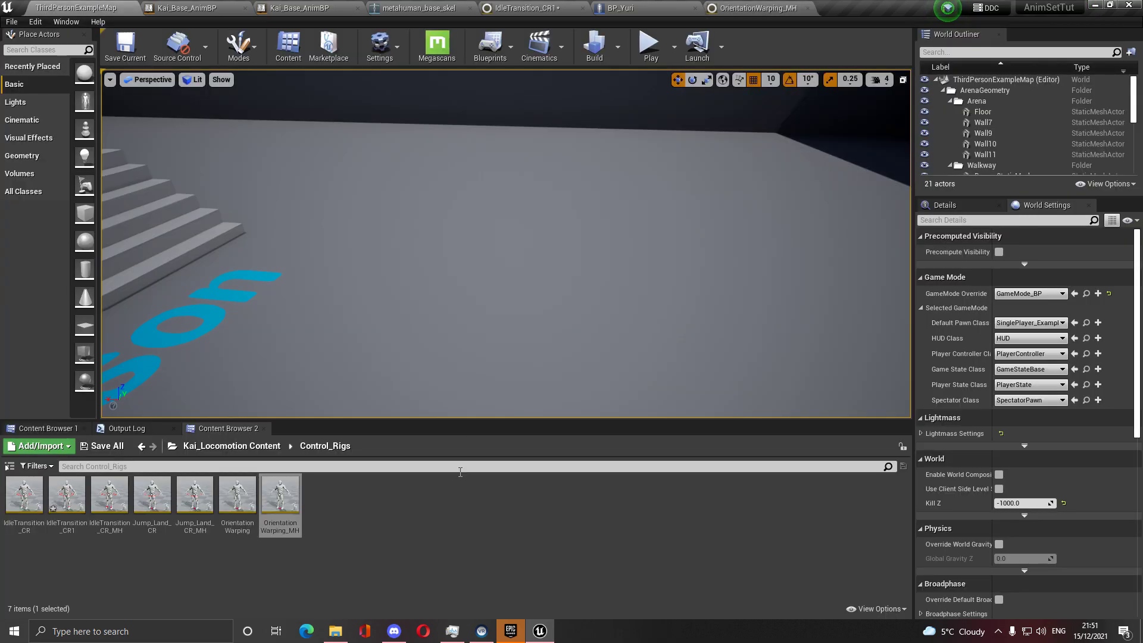
left_click(142, 448)
left_click(142, 447)
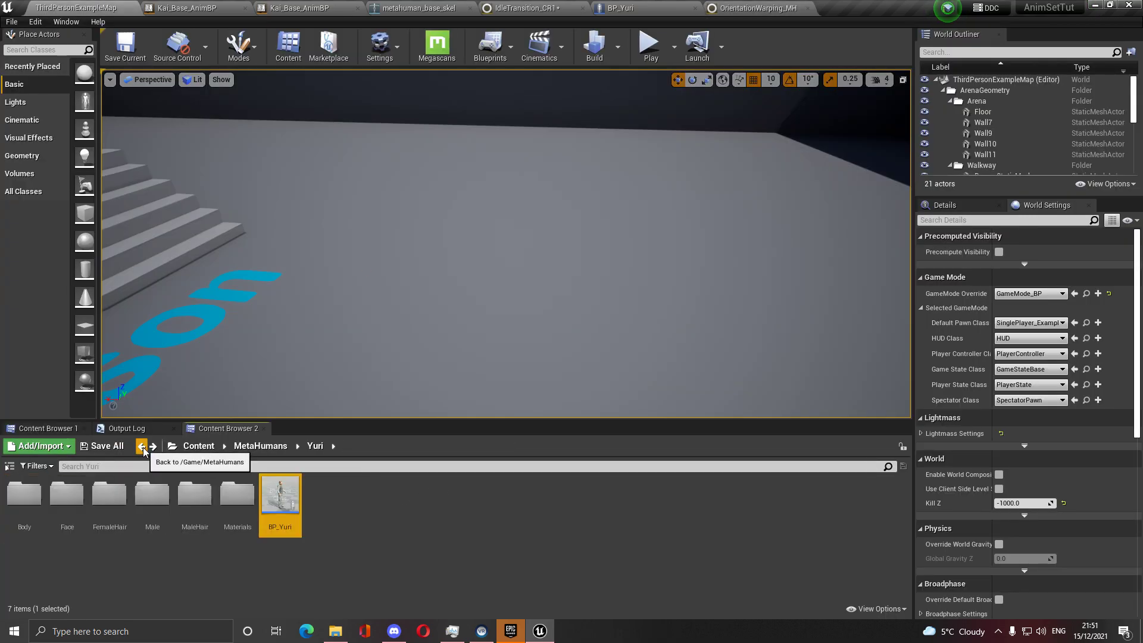
left_click(143, 448)
left_click(155, 450)
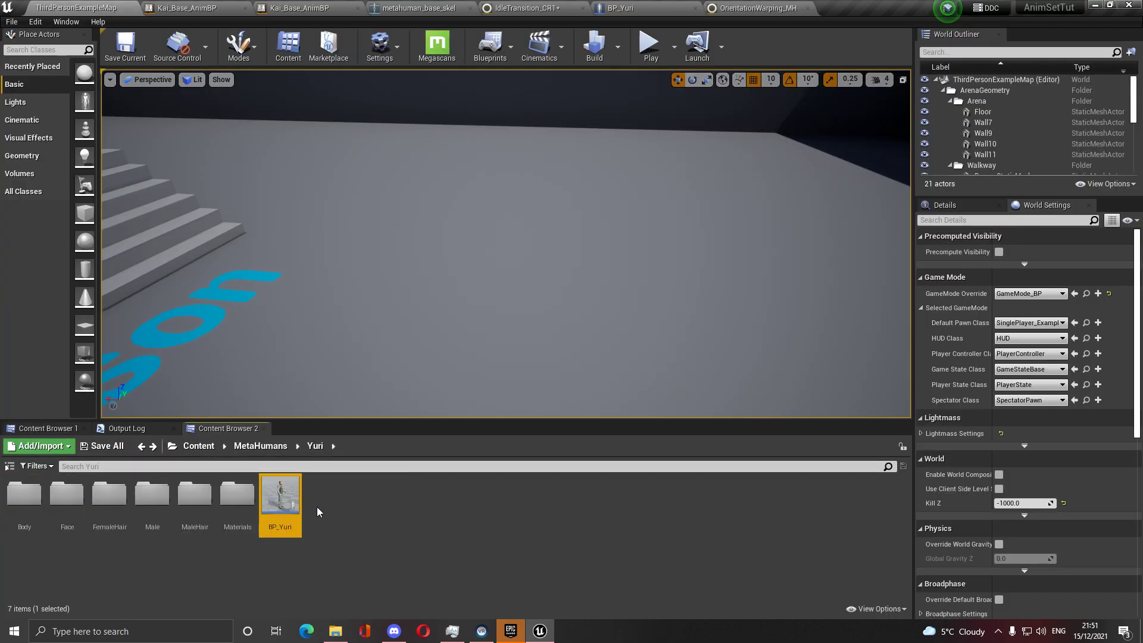
left_click(142, 447)
left_click(143, 447)
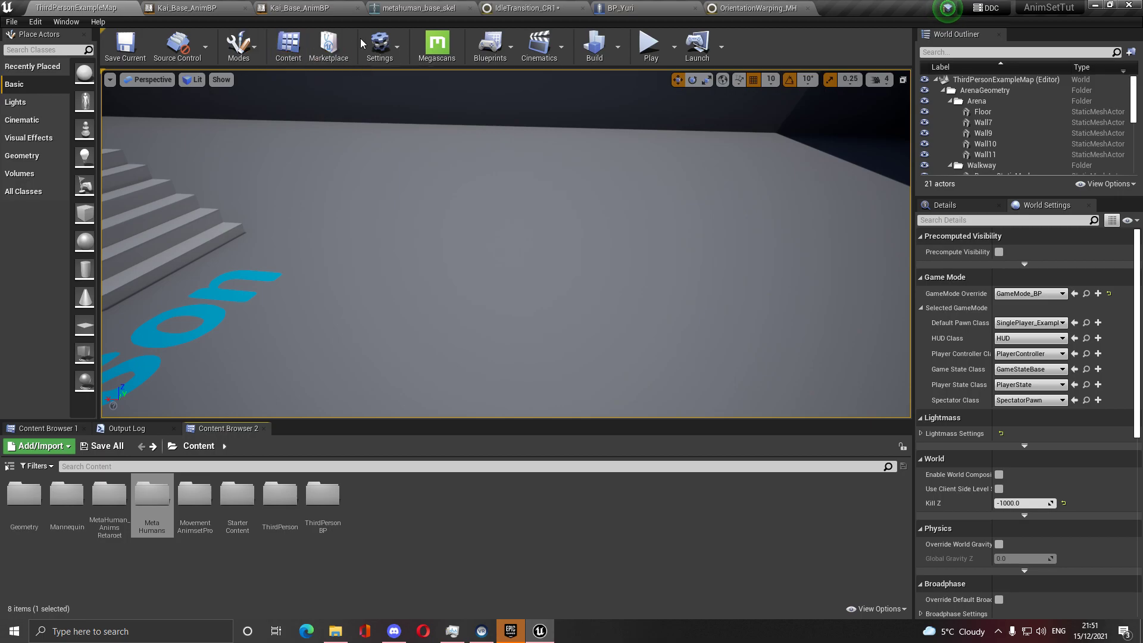
left_click(54, 429)
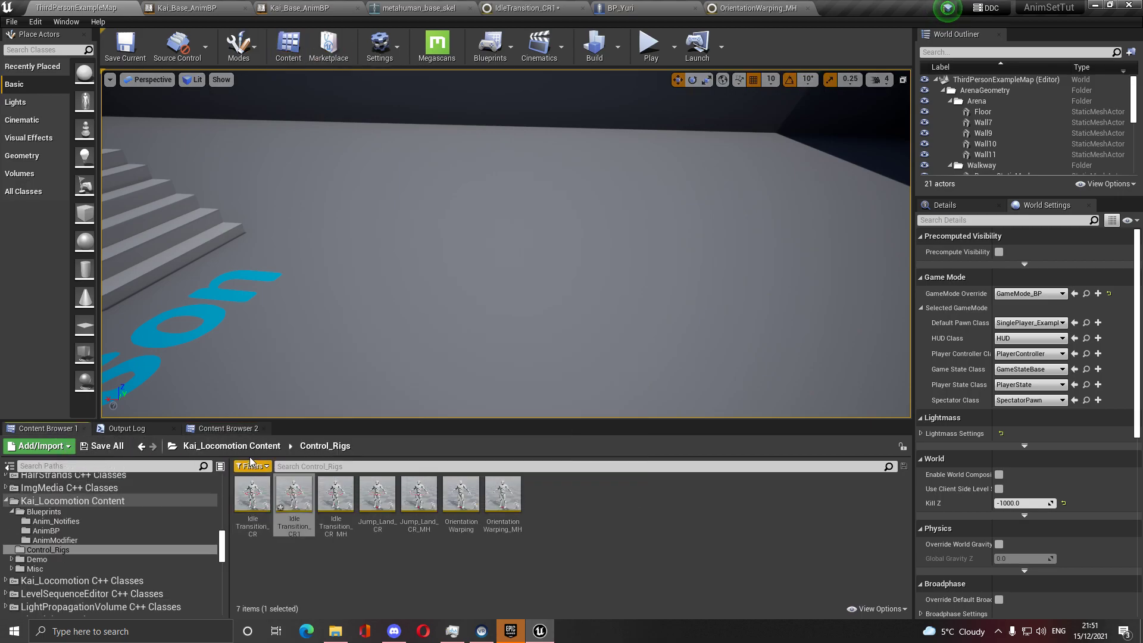
left_click(227, 428)
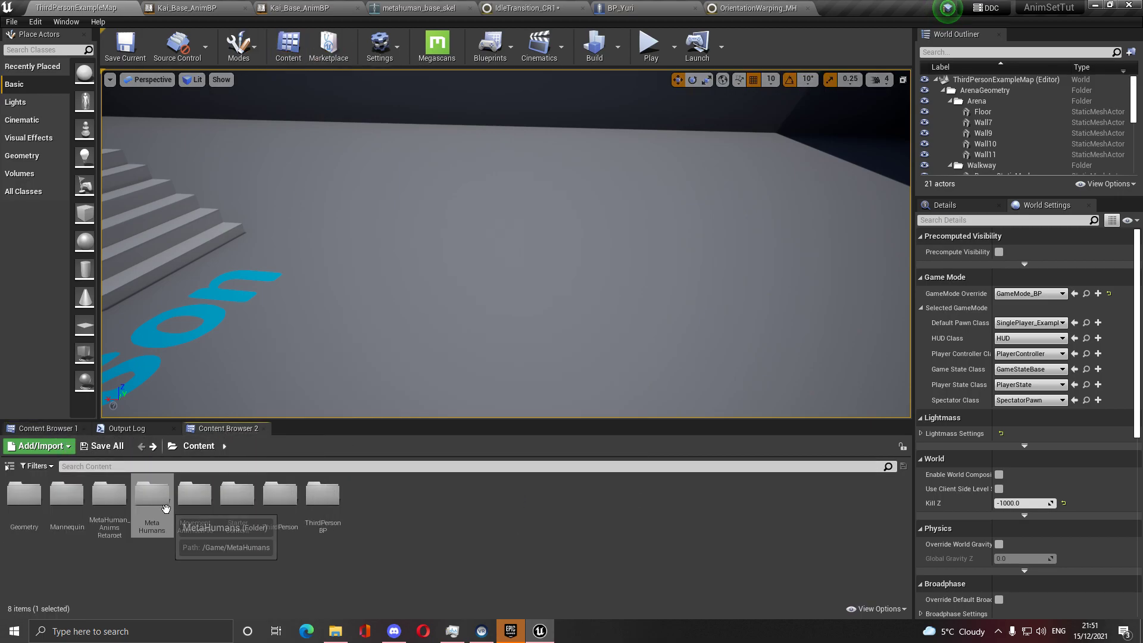
double_click(109, 499)
double_click(66, 494)
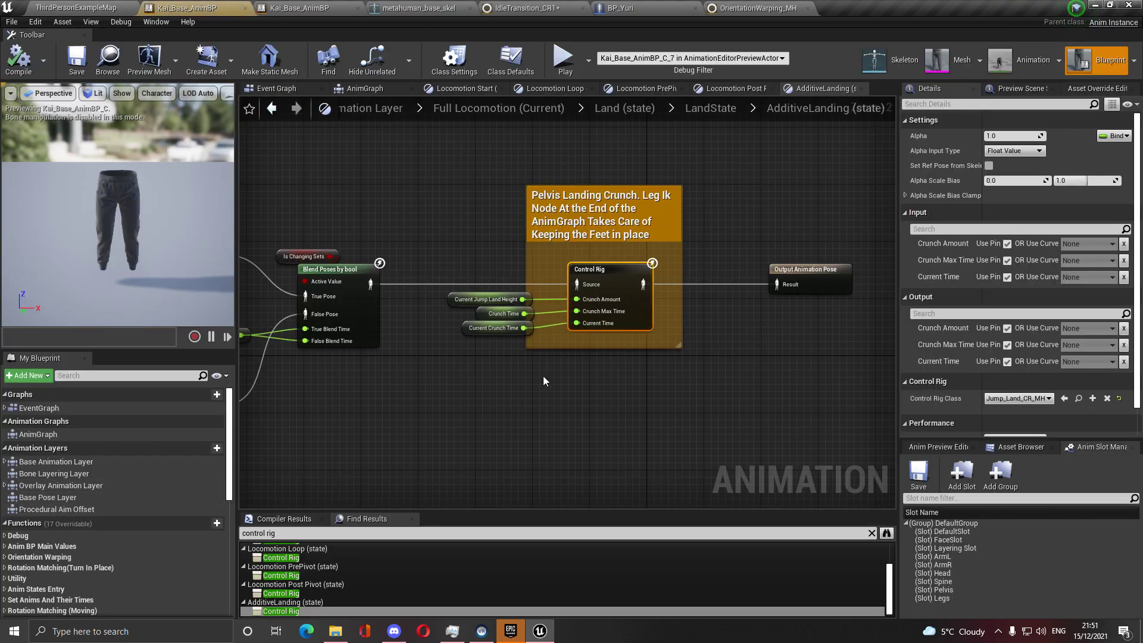
scroll(582, 420, "down", 5)
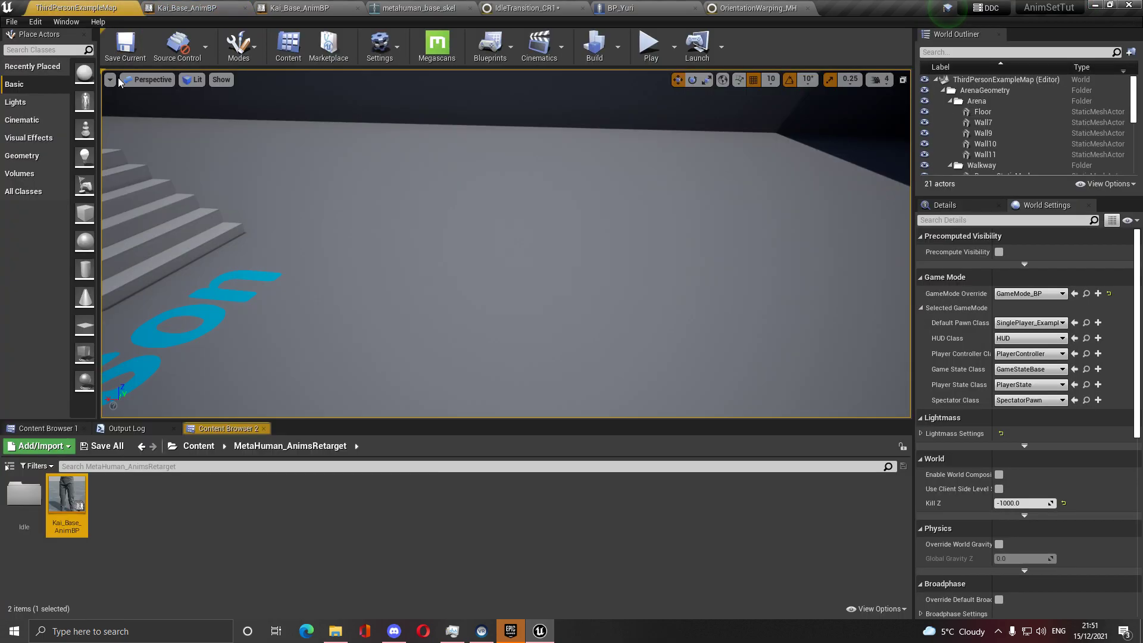
left_click(107, 59)
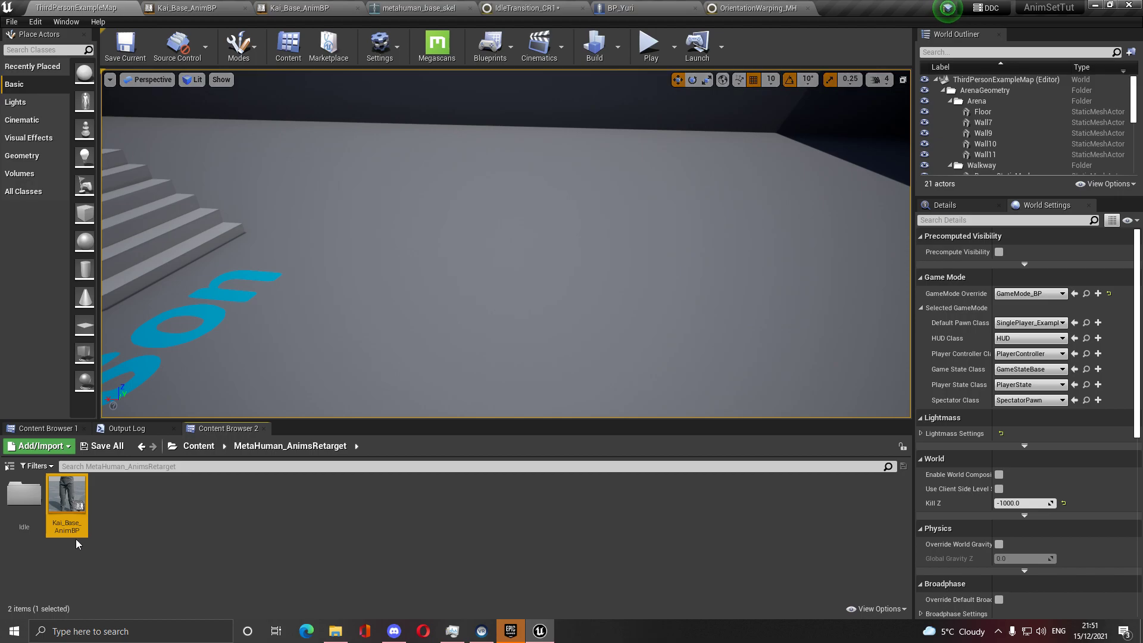
Create a child blueprint of Kai_Base_AnimBP named Kai_Base_AnimBP_MH
key("F2")
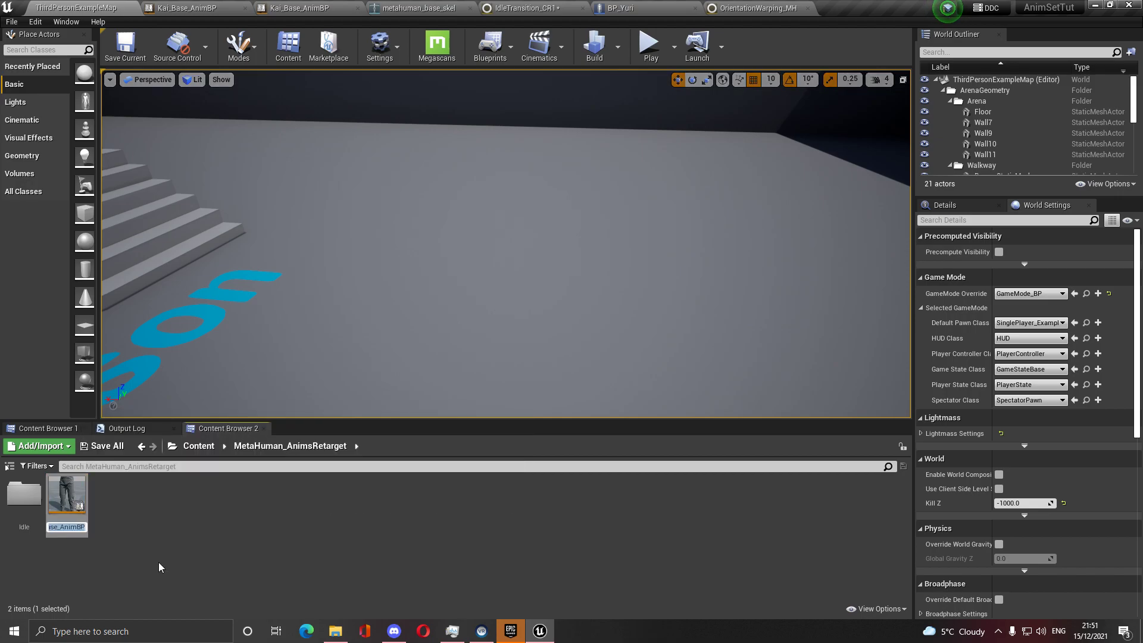
right_click(74, 503)
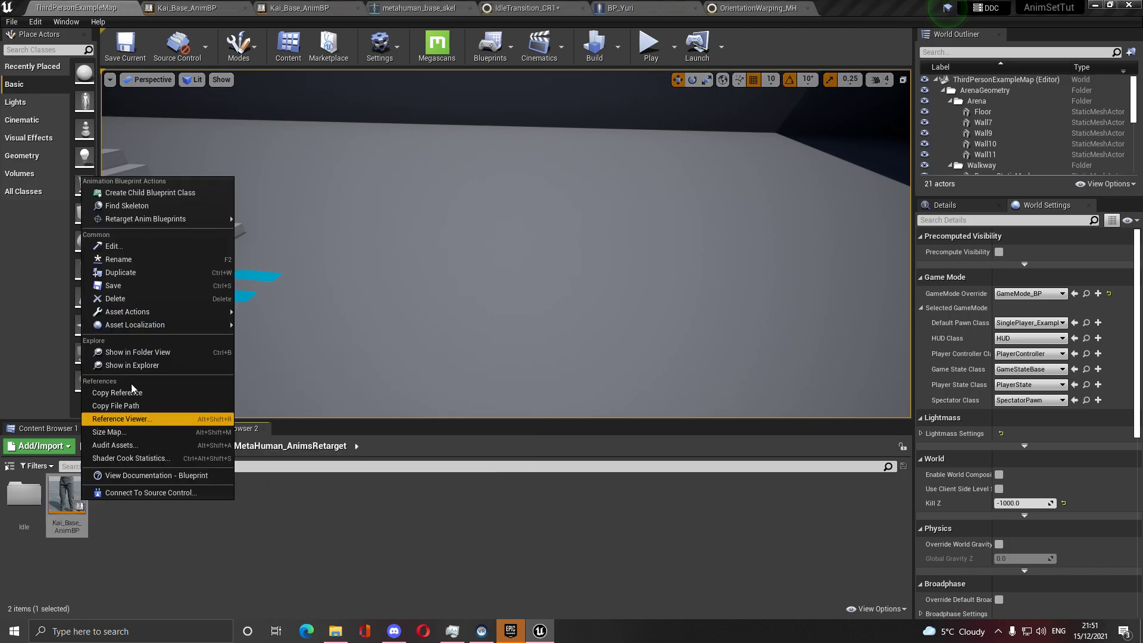
left_click(187, 192)
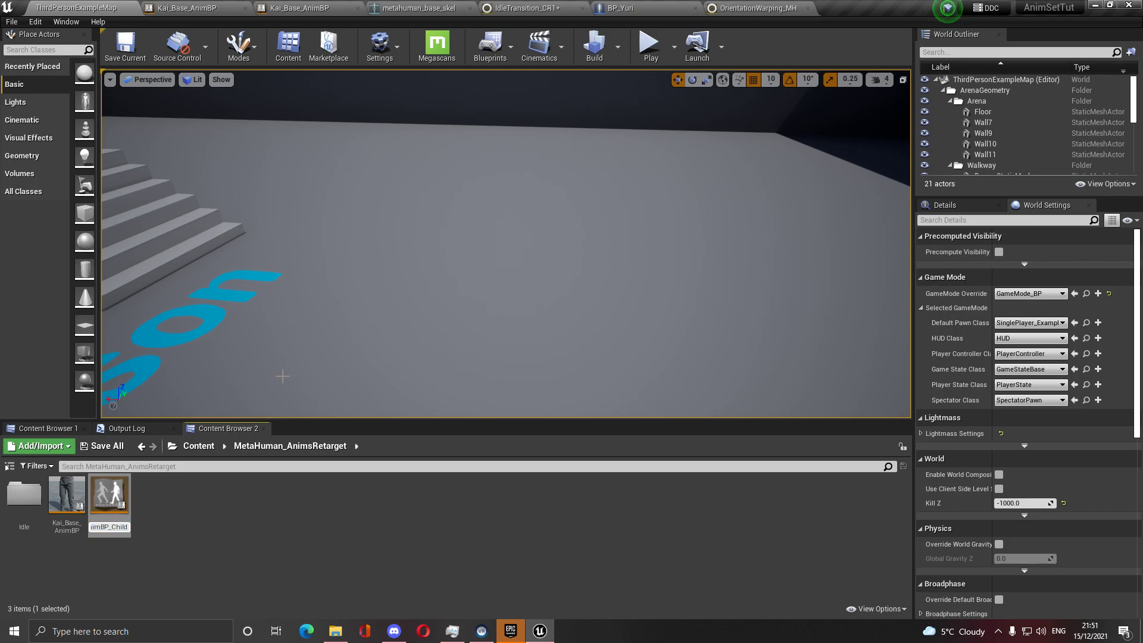
key("Return")
key("Return")
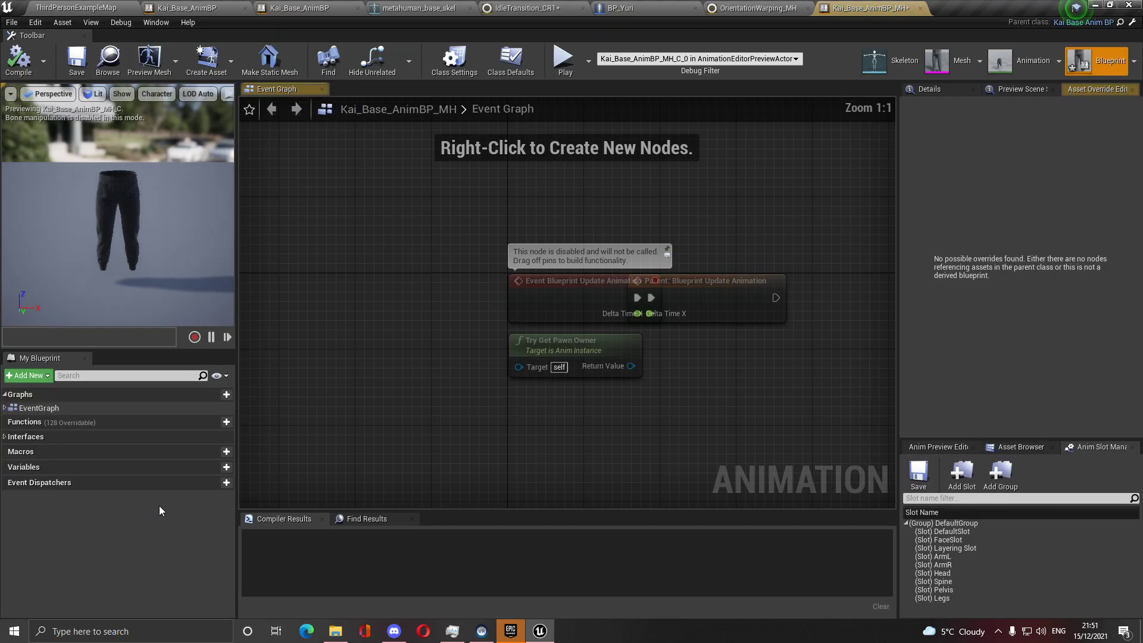
In Class Defaults, set Base Motion Set Tag to Motion.Base and Base Overlay Set Tag to Overlay.Base
left_click_drag(550, 295, 475, 296)
left_click(510, 60)
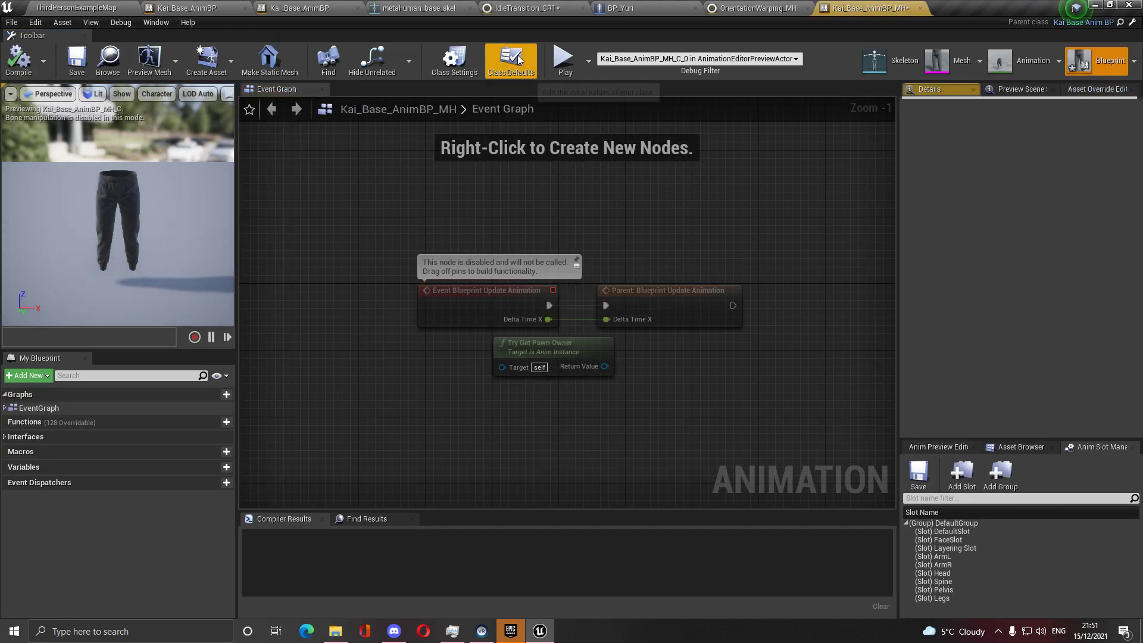
left_click(1002, 337)
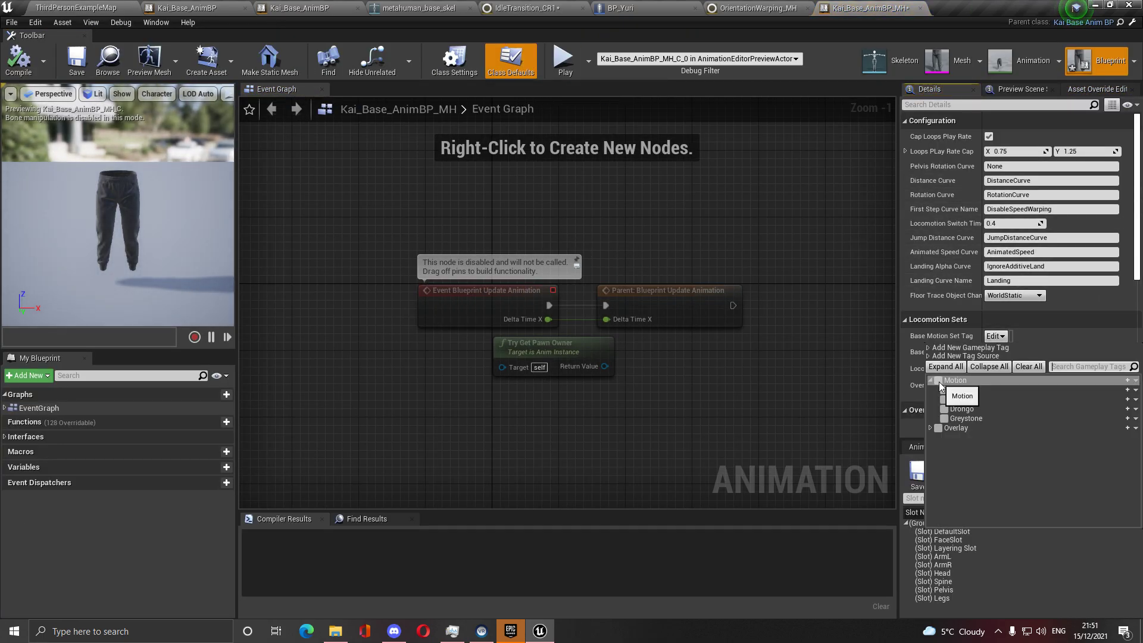
left_click(944, 399)
left_click(994, 352)
left_click(995, 352)
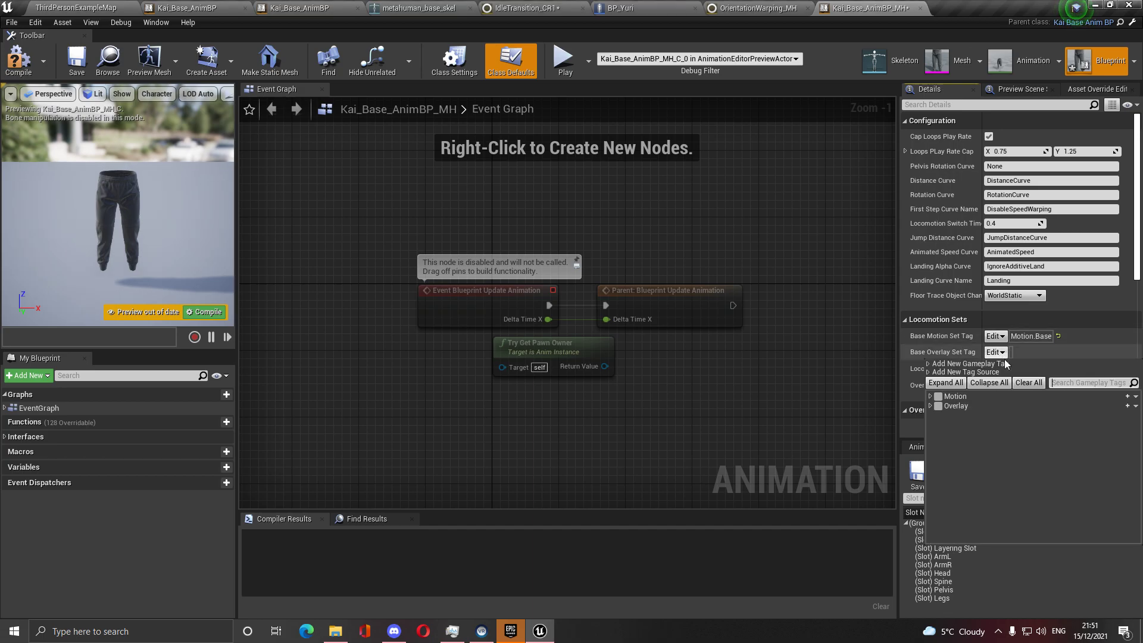
left_click(931, 406)
left_click(945, 413)
left_click(1005, 354)
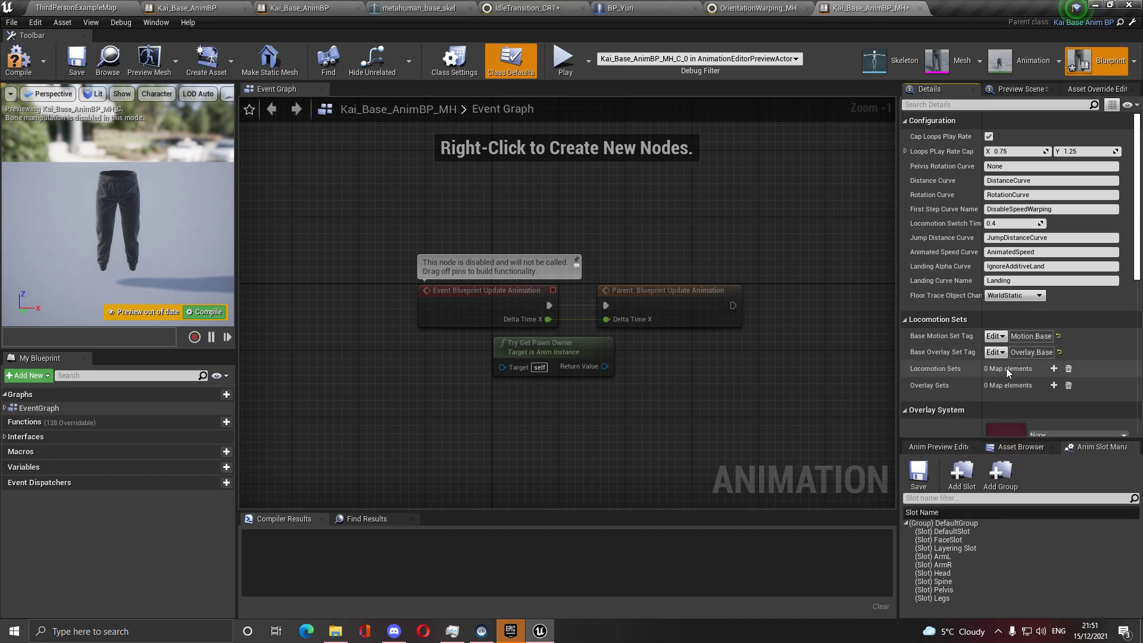
Add a Locomotion Sets entry keyed Motion.Base and compile the child blueprint
left_click(1054, 368)
left_click(995, 401)
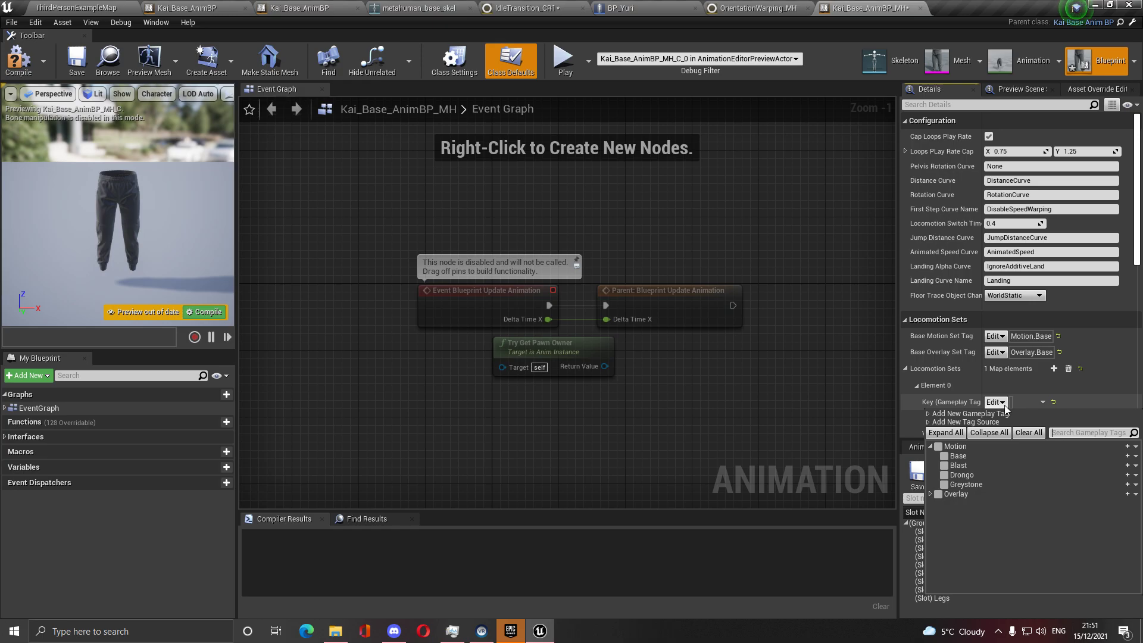
left_click(953, 456)
scroll(1030, 381, "down", 2)
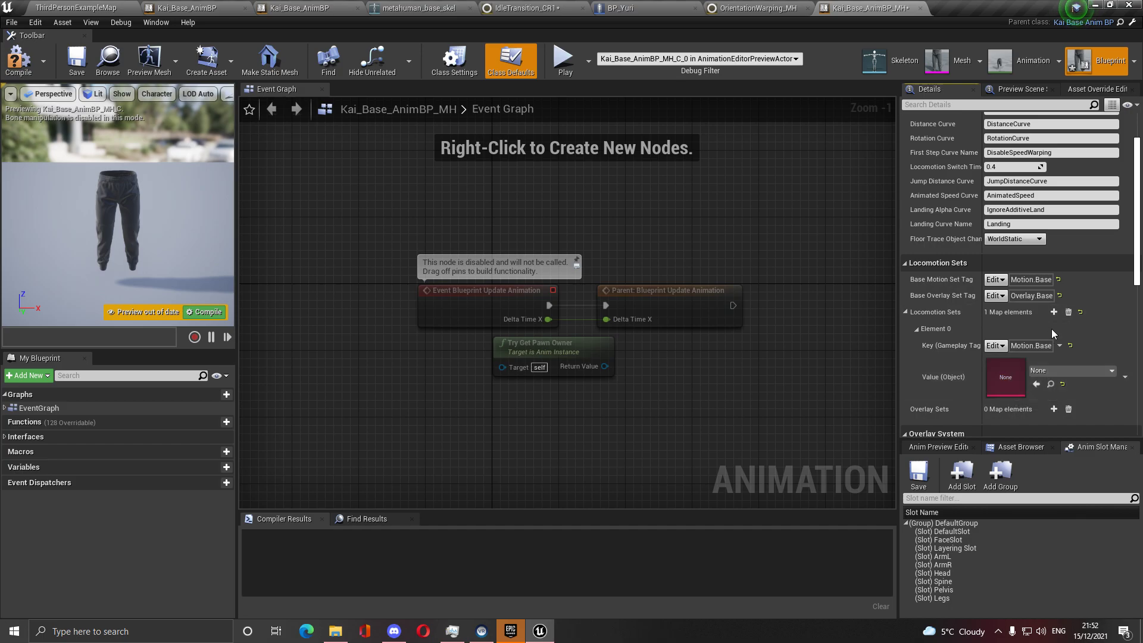
left_click(15, 67)
Save Kai_Base_AnimBP_MH and return to the OrientationWarping_MH control rig
left_click(76, 60)
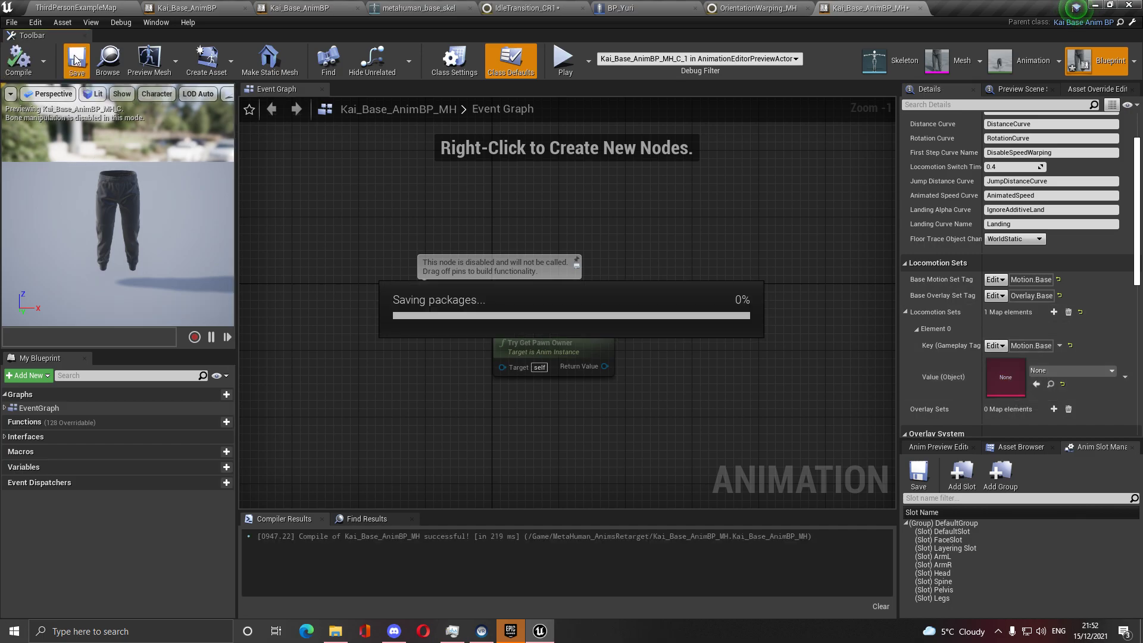
scroll(362, 286, "down", 4)
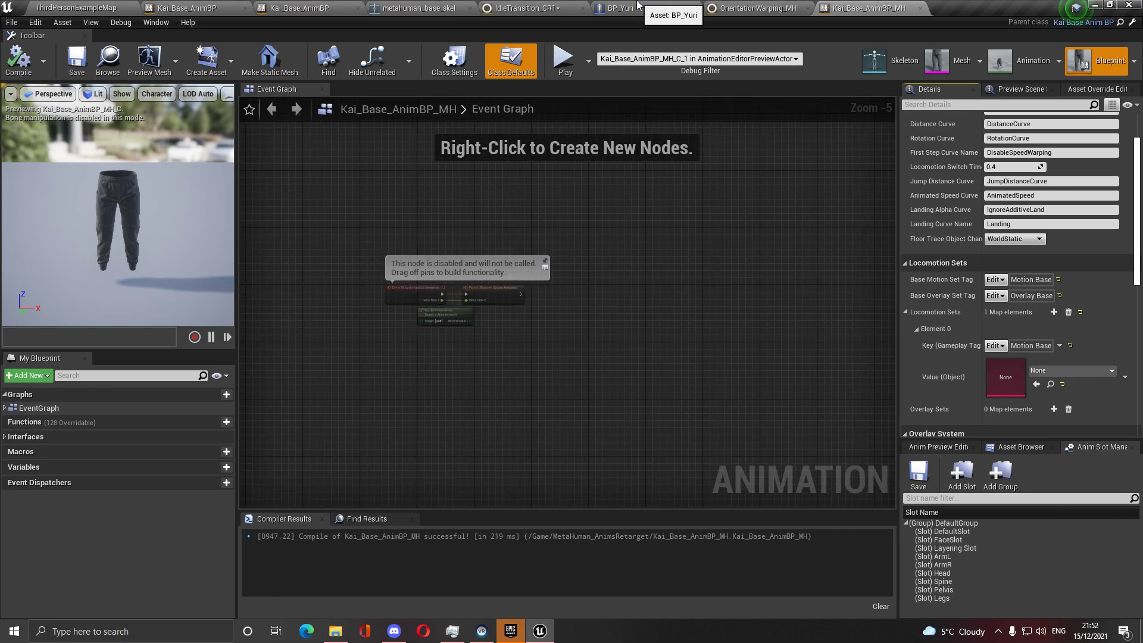
left_click(753, 8)
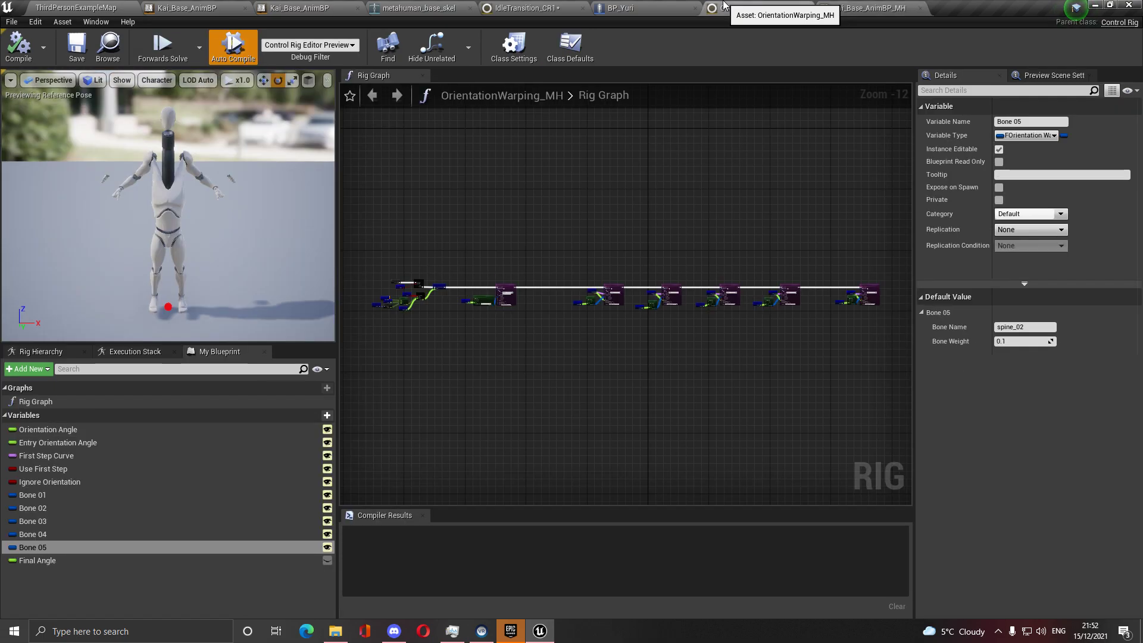
Review the bone names and weights of the Bone 03, 04 and 05 variables
left_click(70, 508)
left_click(67, 521)
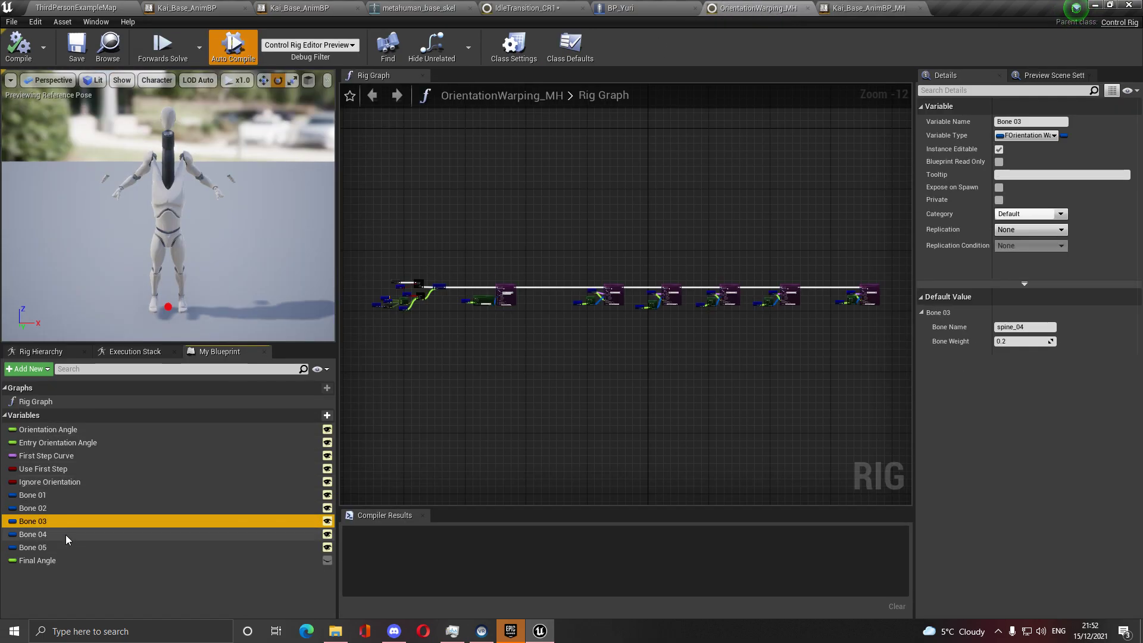
left_click(64, 534)
left_click(63, 547)
left_click(66, 522)
left_click(93, 548)
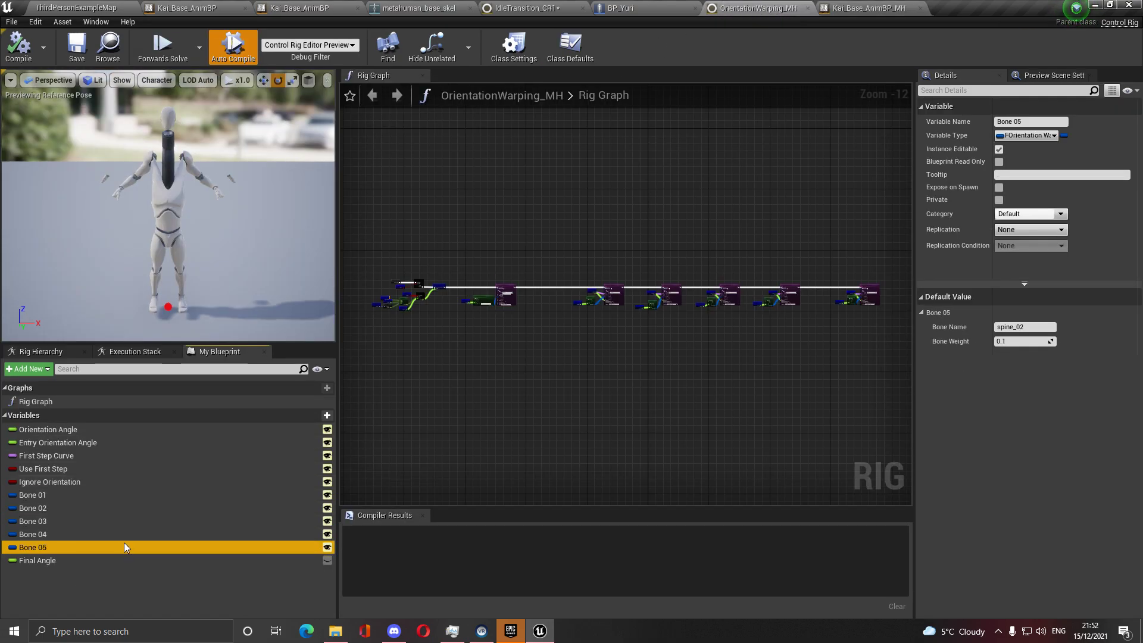